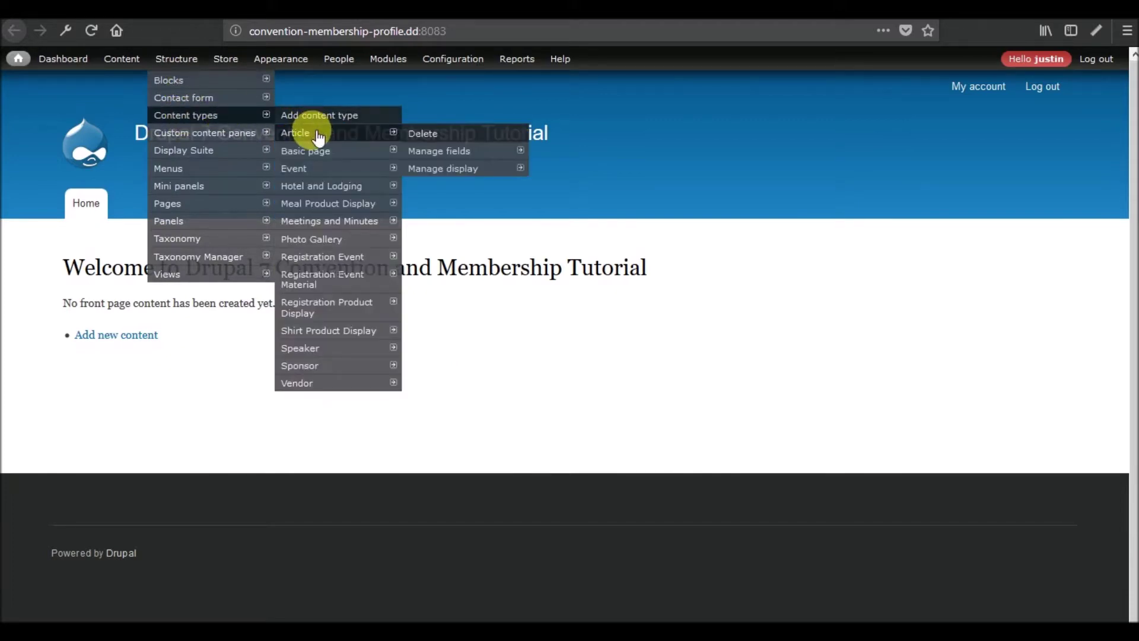
# - Open the 2018 Perfectly Optimized Annual Conference registration event from the site's content list
pyautogui.click(122, 59)
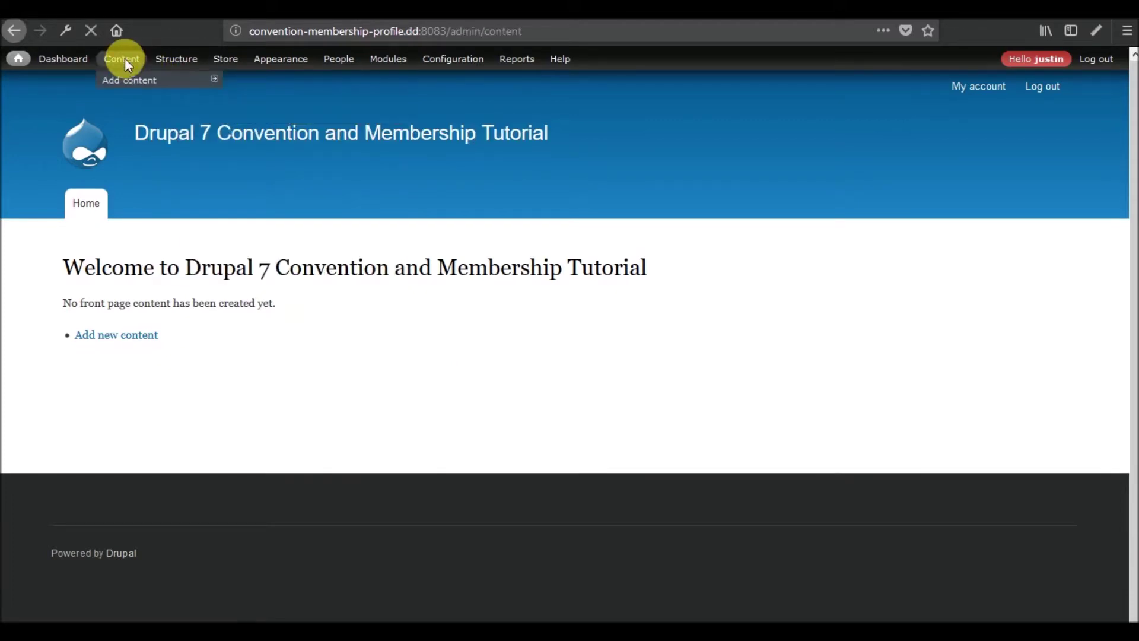
pyautogui.scroll(-6, 177, 270)
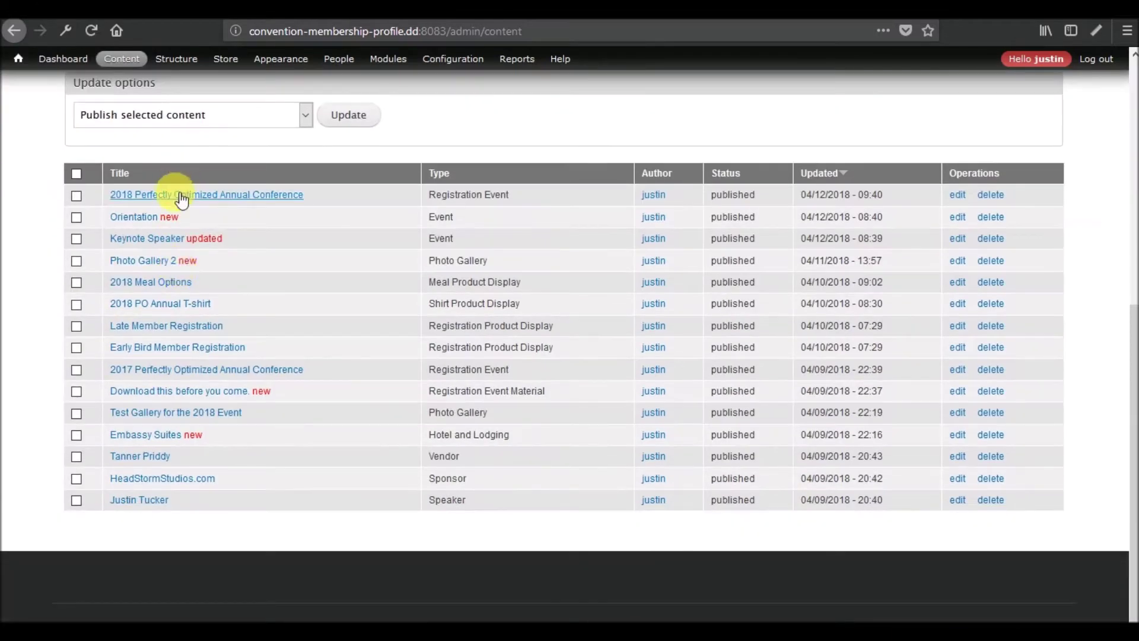
pyautogui.click(181, 197)
# - Examine the event page's details, product displays, calendar, lodging and registration sections, and All Content listing
pyautogui.scroll(-5, 360, 255)
pyautogui.scroll(5, 357, 250)
pyautogui.scroll(-14, 345, 282)
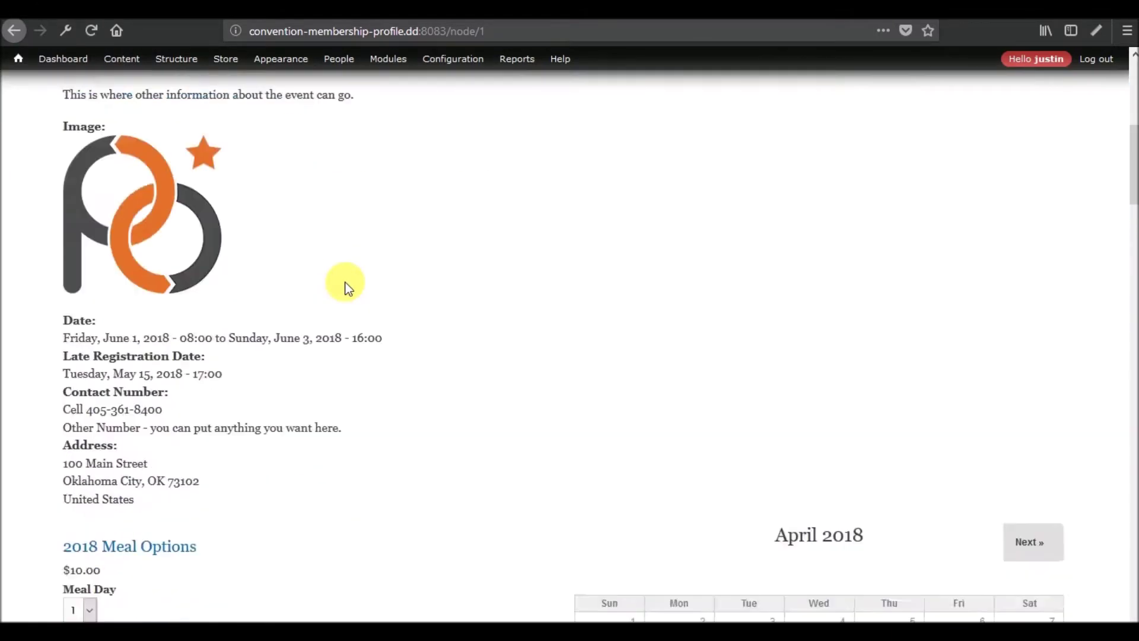
pyautogui.scroll(-20, 346, 287)
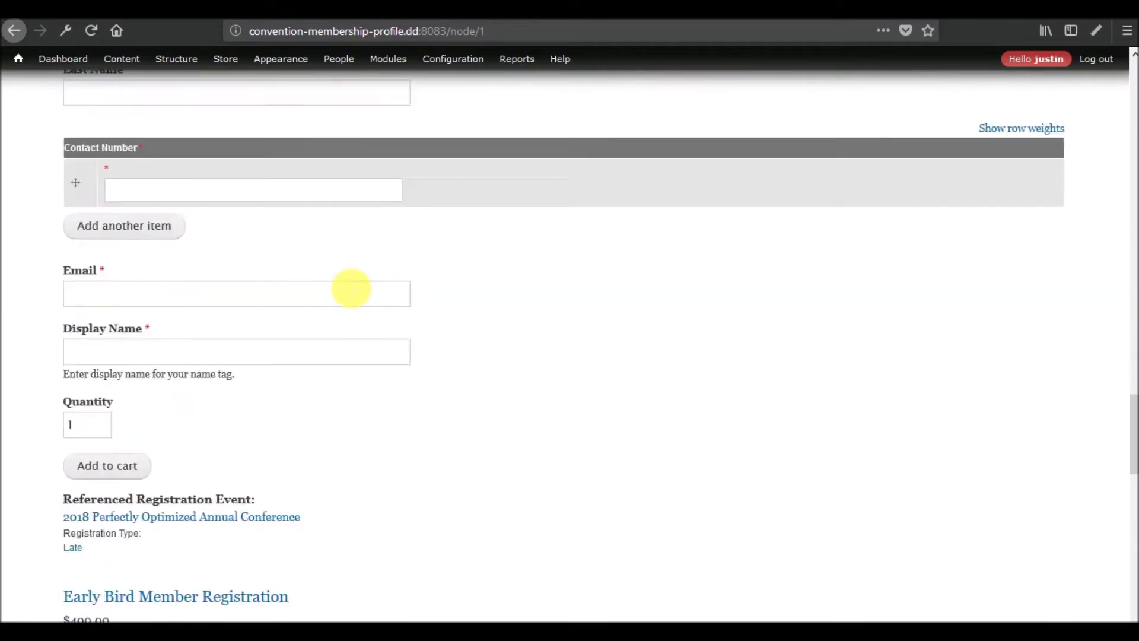
pyautogui.scroll(-6, 351, 288)
pyautogui.scroll(-8, 351, 288)
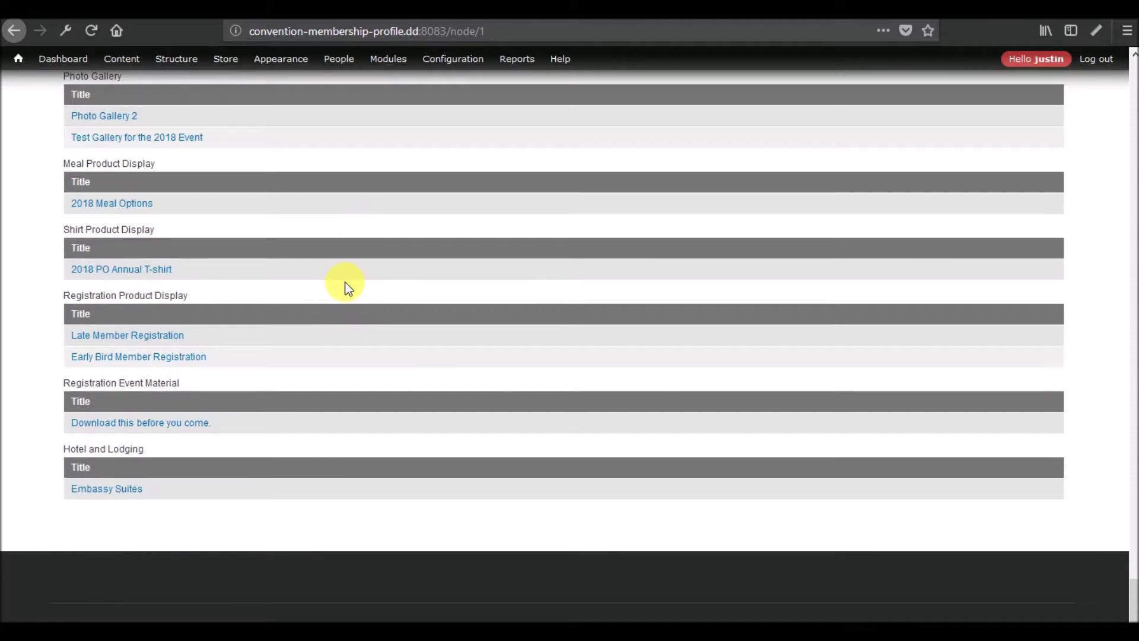
pyautogui.scroll(3, 347, 288)
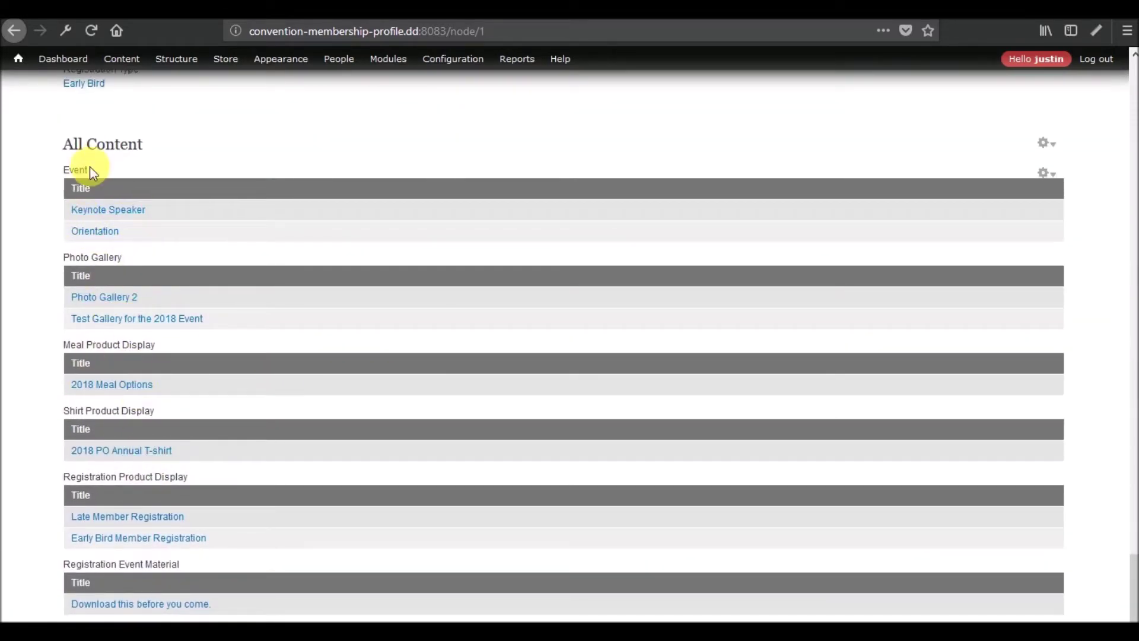
pyautogui.scroll(9, 242, 386)
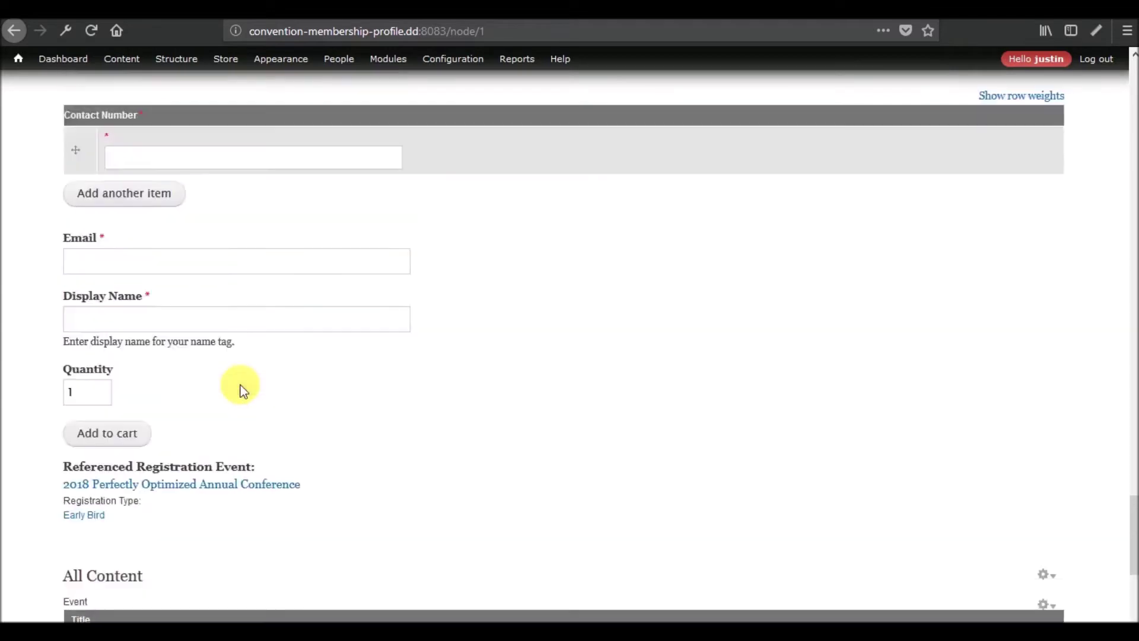
pyautogui.scroll(12, 161, 450)
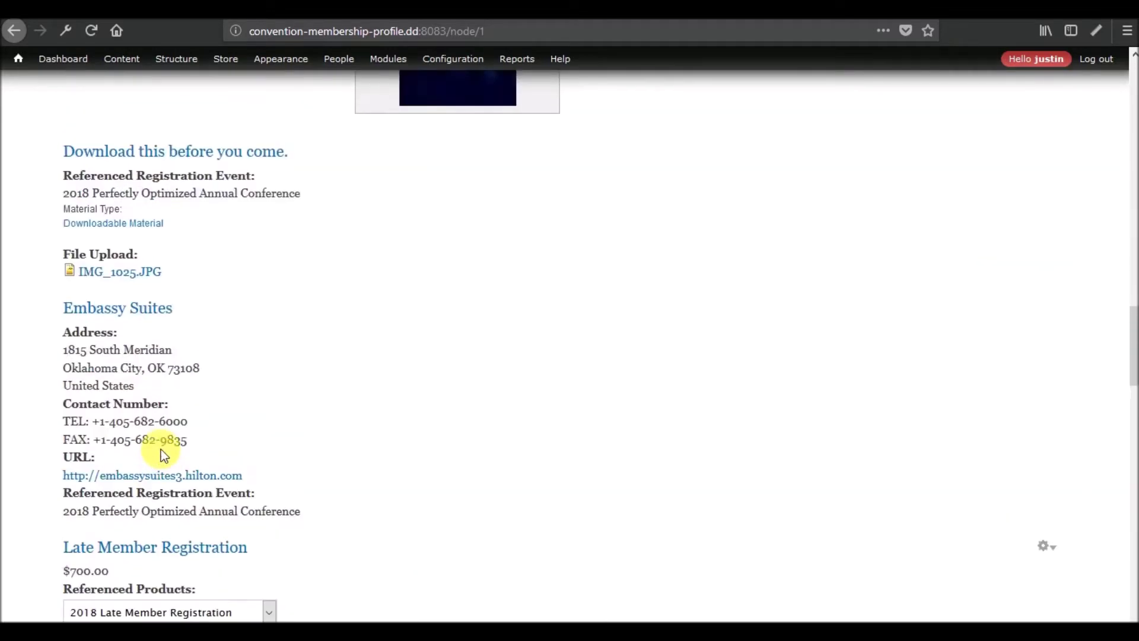
pyautogui.scroll(15, 219, 394)
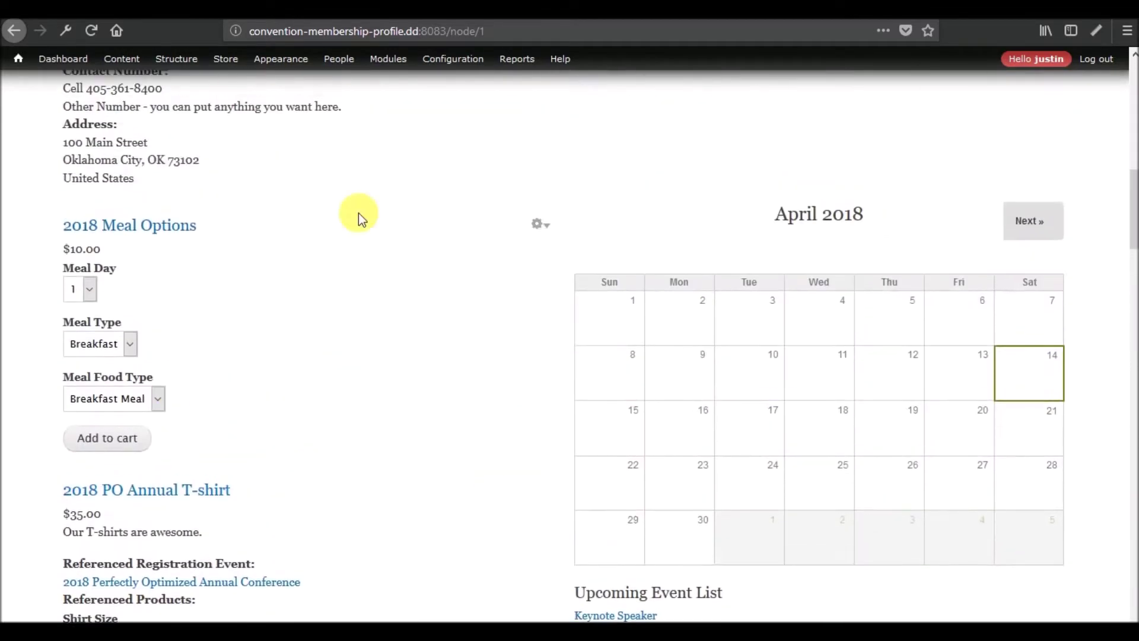
pyautogui.scroll(6, 347, 204)
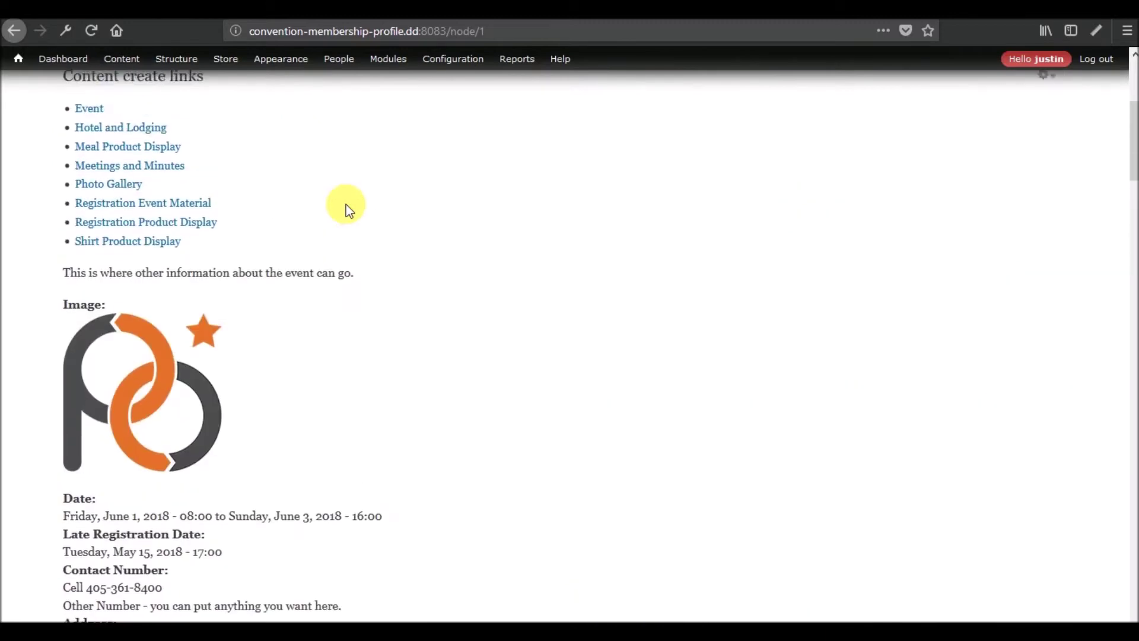
# - Open the All Content Per Registration Event view for editing from the site's list of views
pyautogui.moveTo(176, 59)
pyautogui.moveTo(211, 277)
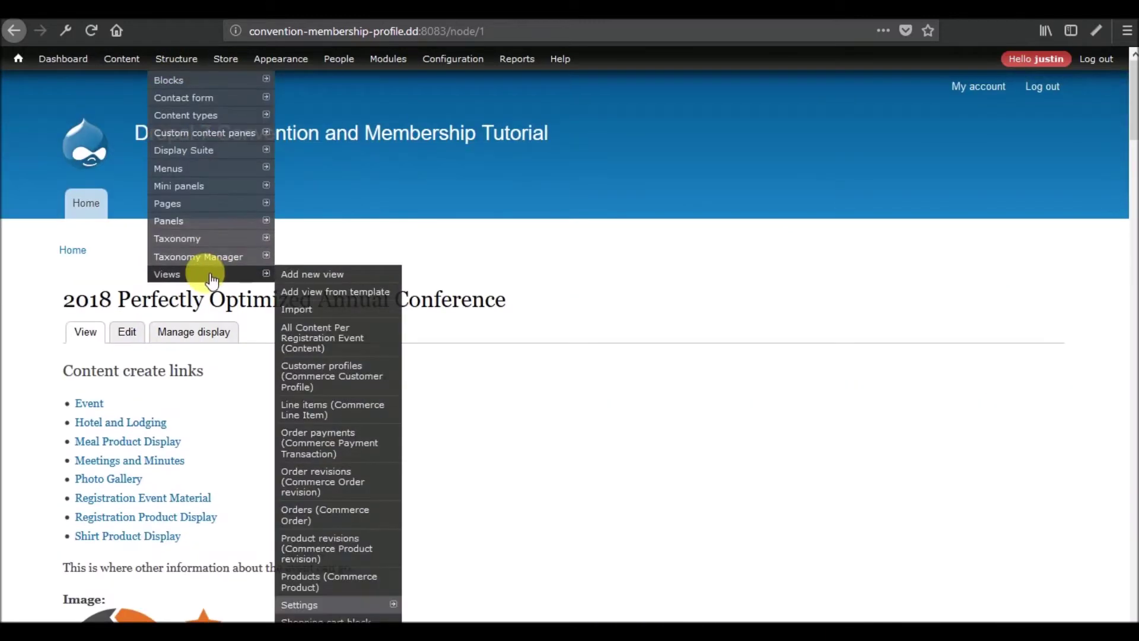
pyautogui.click(252, 282)
pyautogui.scroll(-10, 513, 319)
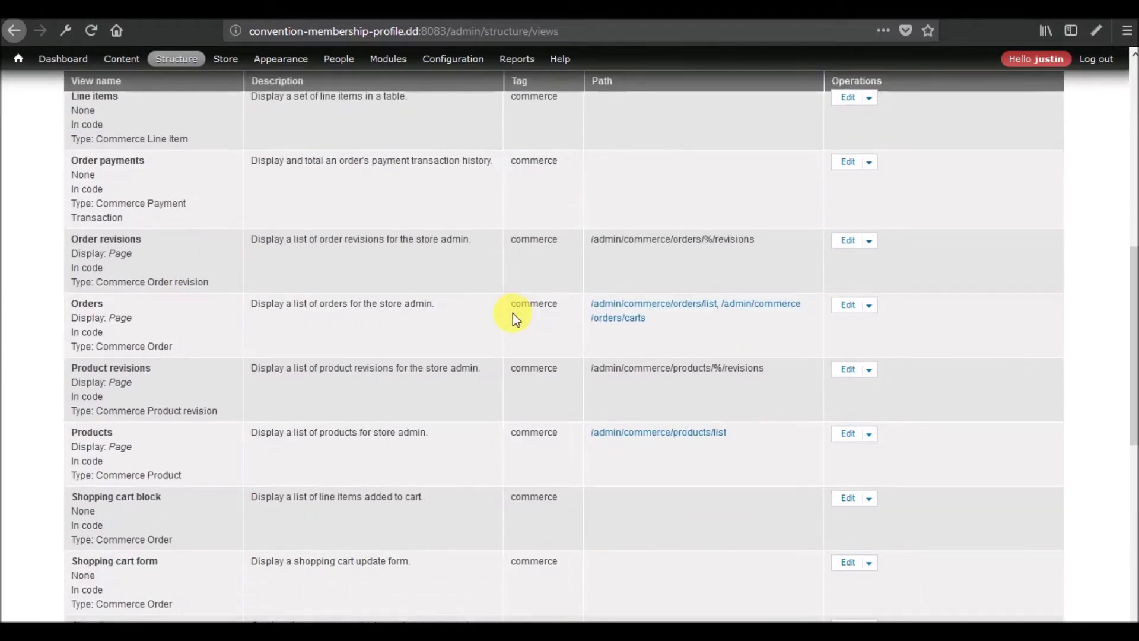
pyautogui.scroll(3, 513, 314)
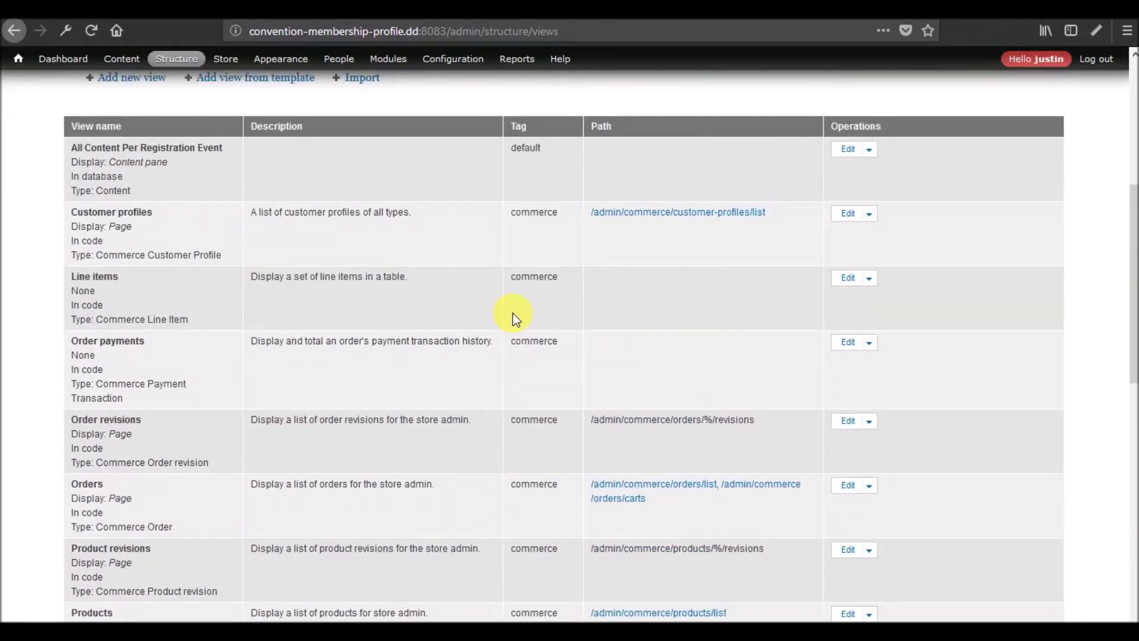
pyautogui.click(849, 149)
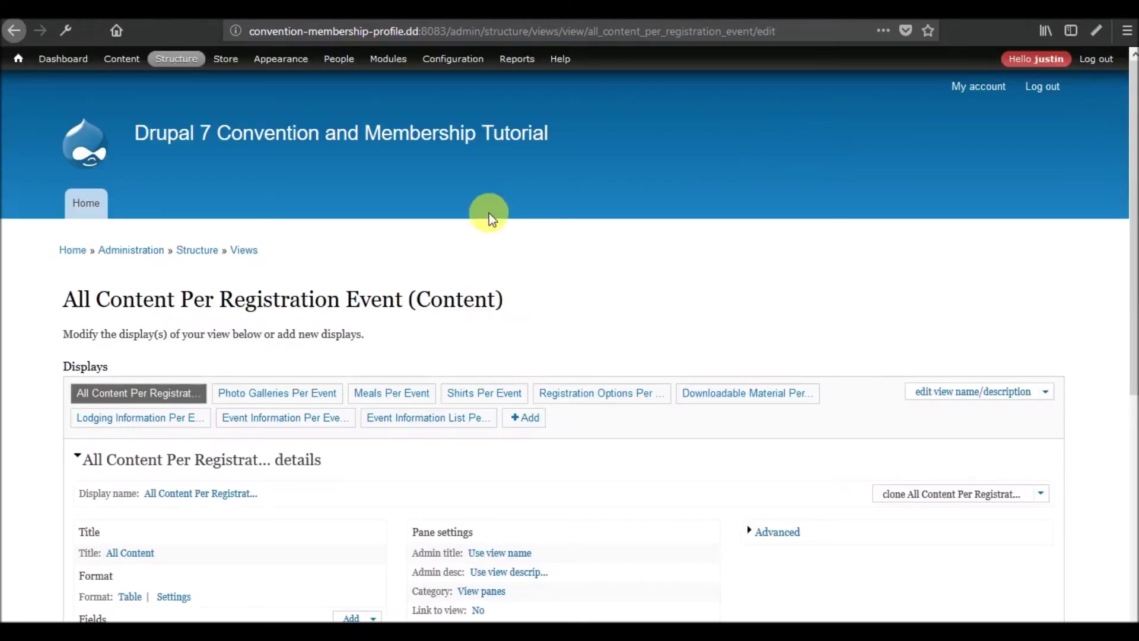
# - Review the format style options of the All Content Per Registration Event display without changing them
pyautogui.scroll(-6, 489, 212)
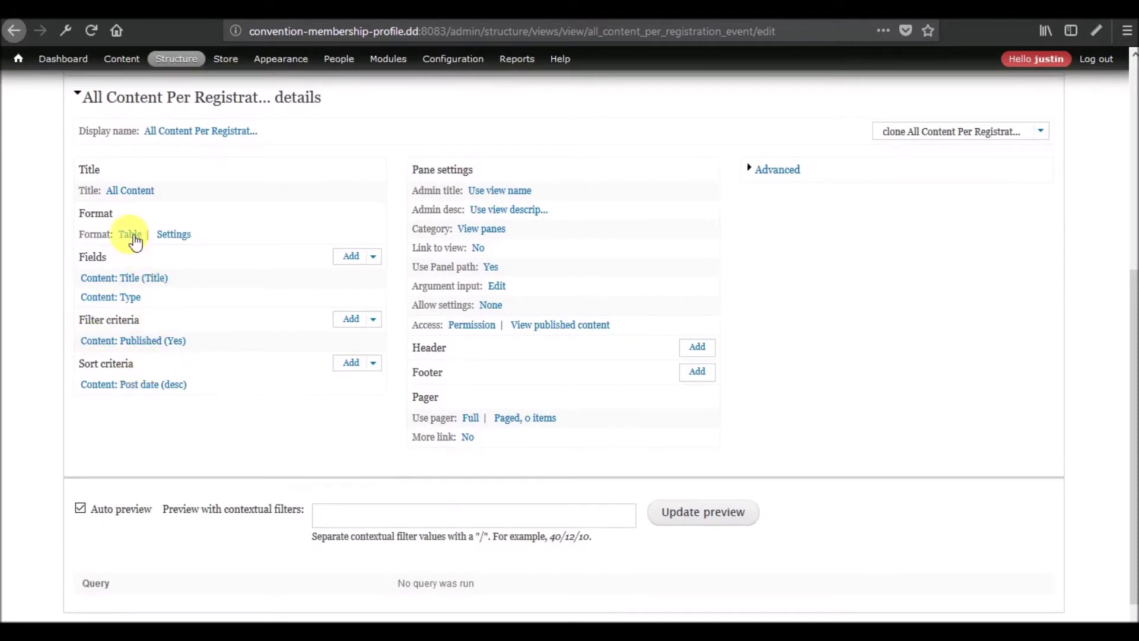
pyautogui.click(129, 234)
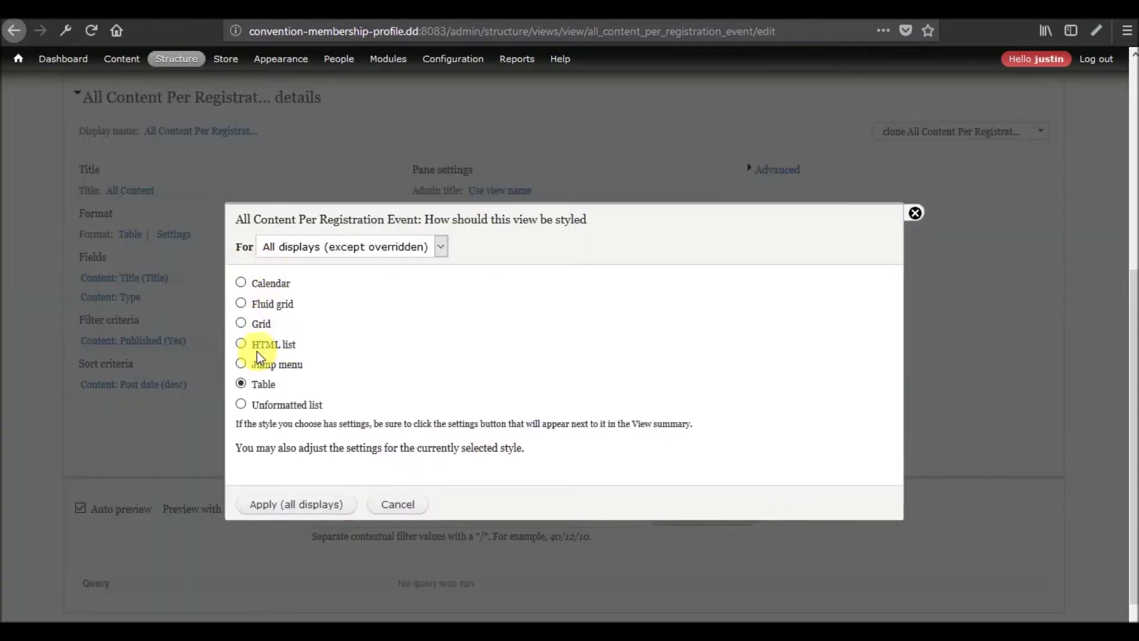
pyautogui.click(916, 212)
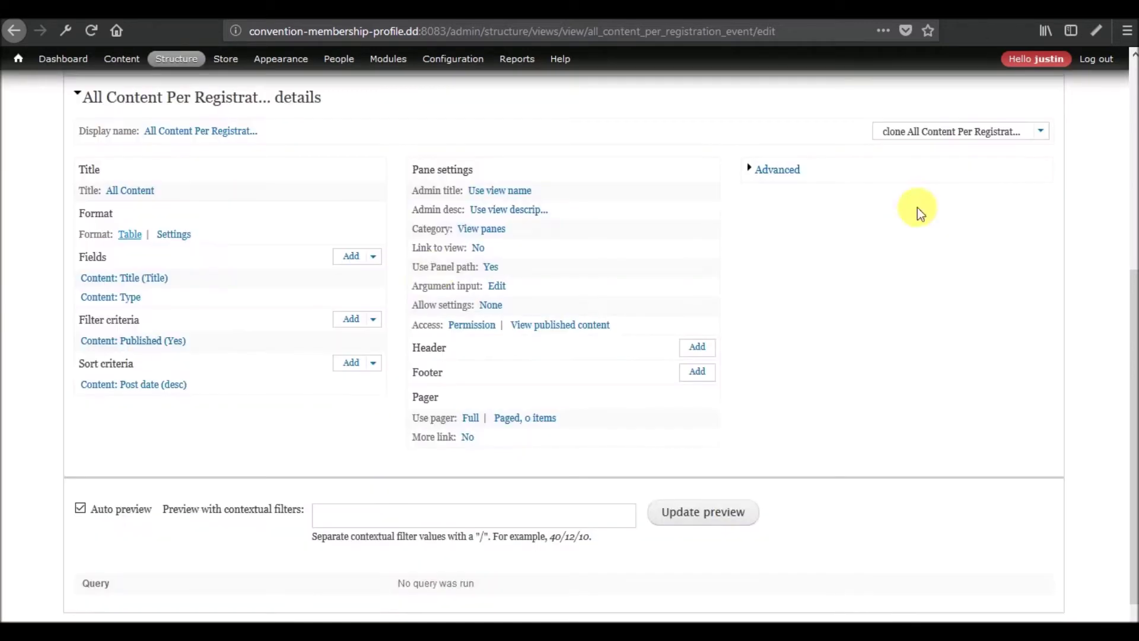
pyautogui.scroll(-2, 274, 379)
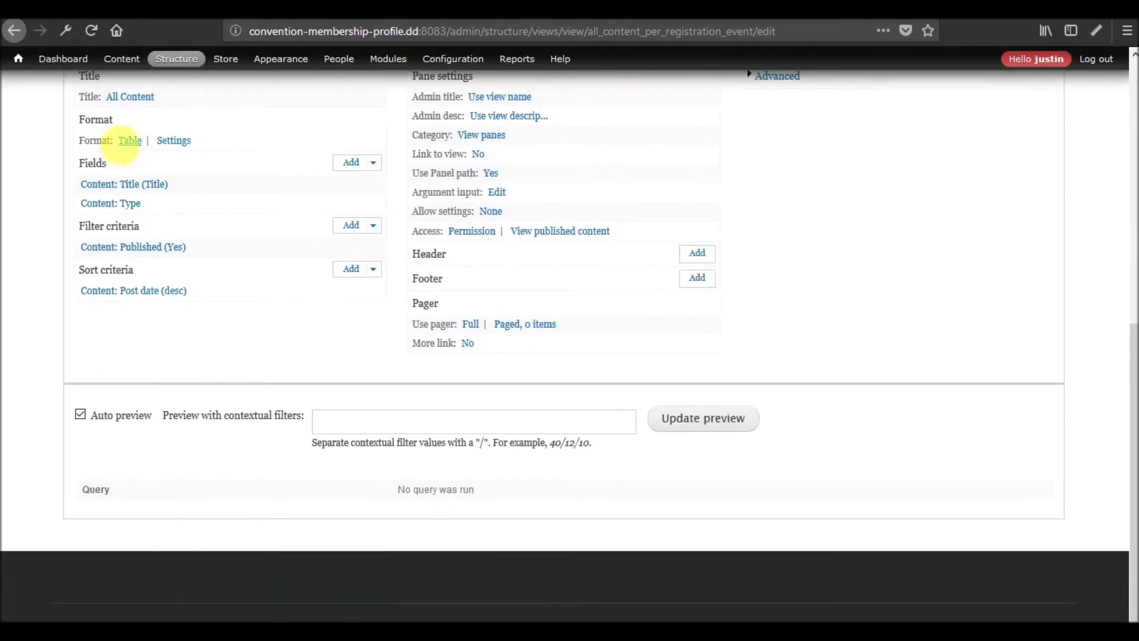
pyautogui.click(129, 142)
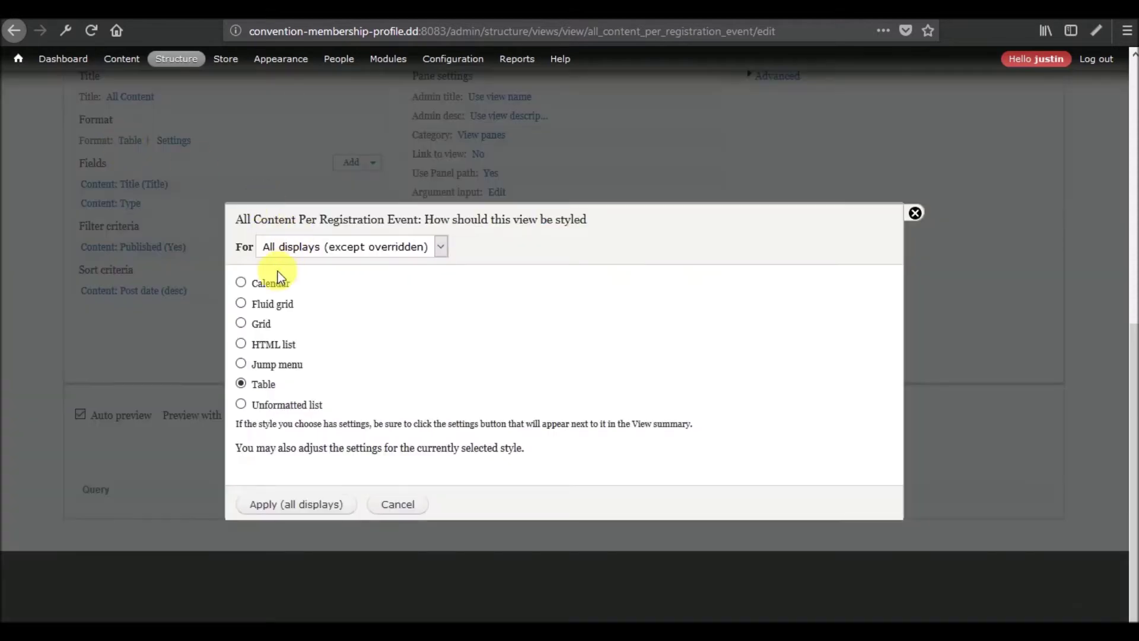
pyautogui.click(917, 215)
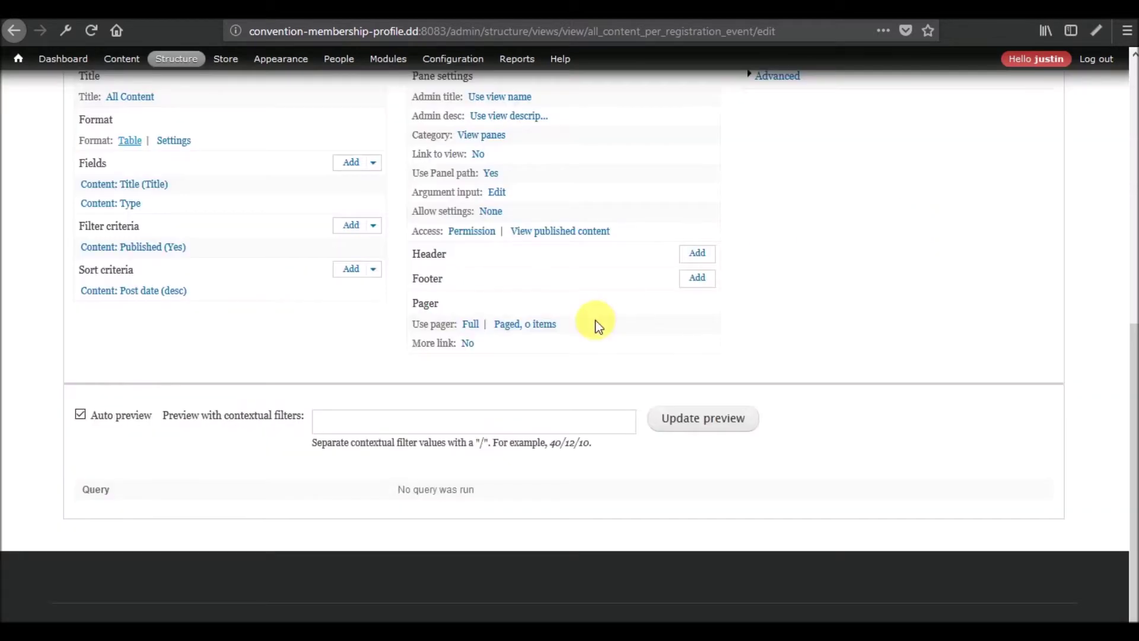
# - Set the Event Information List display's row style to Content for this panel pane and inspect the available view modes
pyautogui.scroll(7, 576, 324)
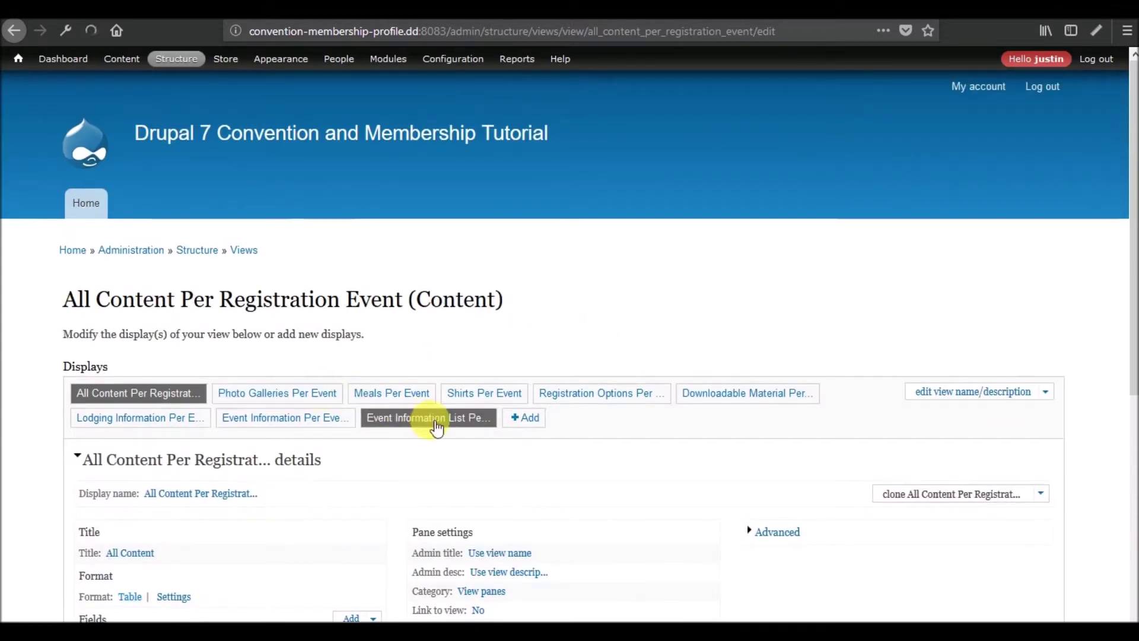
pyautogui.click(436, 427)
pyautogui.scroll(-4, 255, 468)
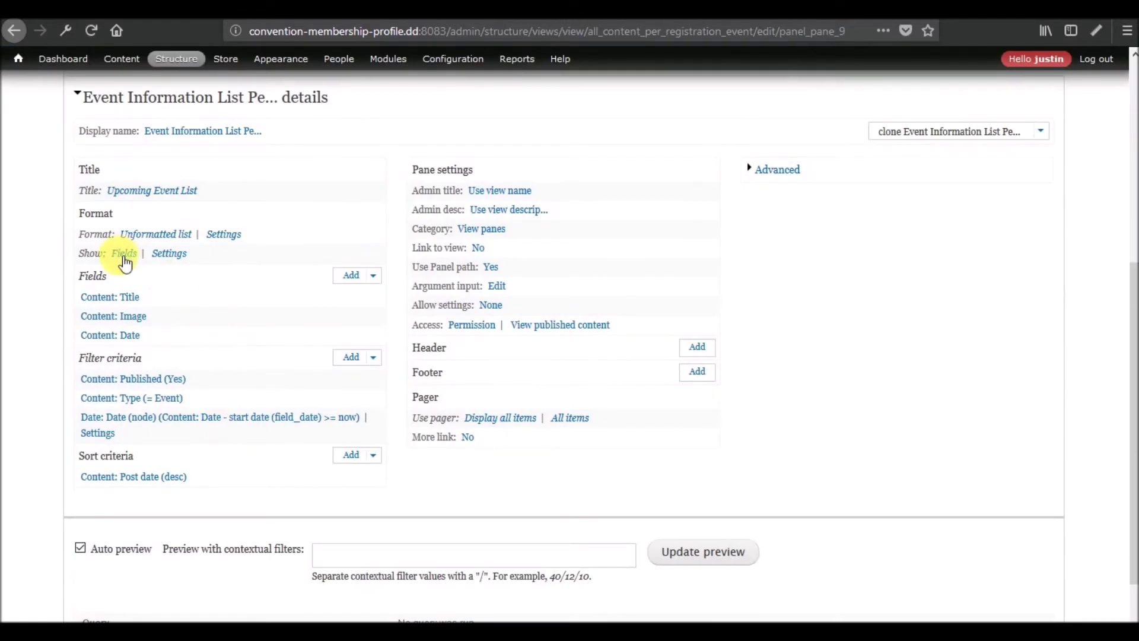
pyautogui.click(123, 255)
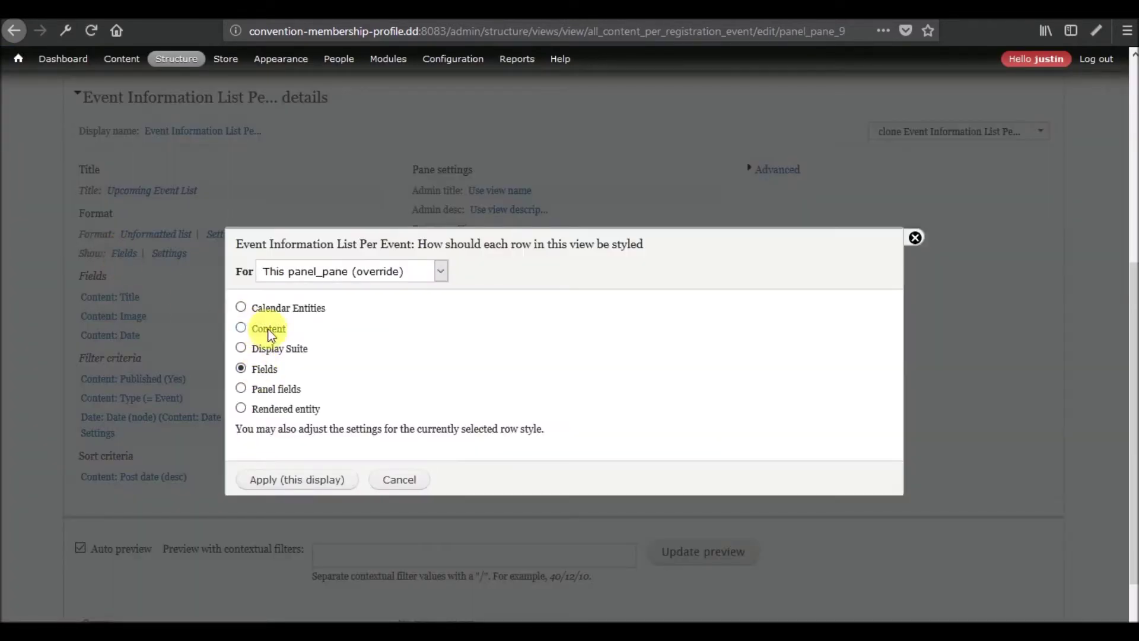
pyautogui.click(278, 478)
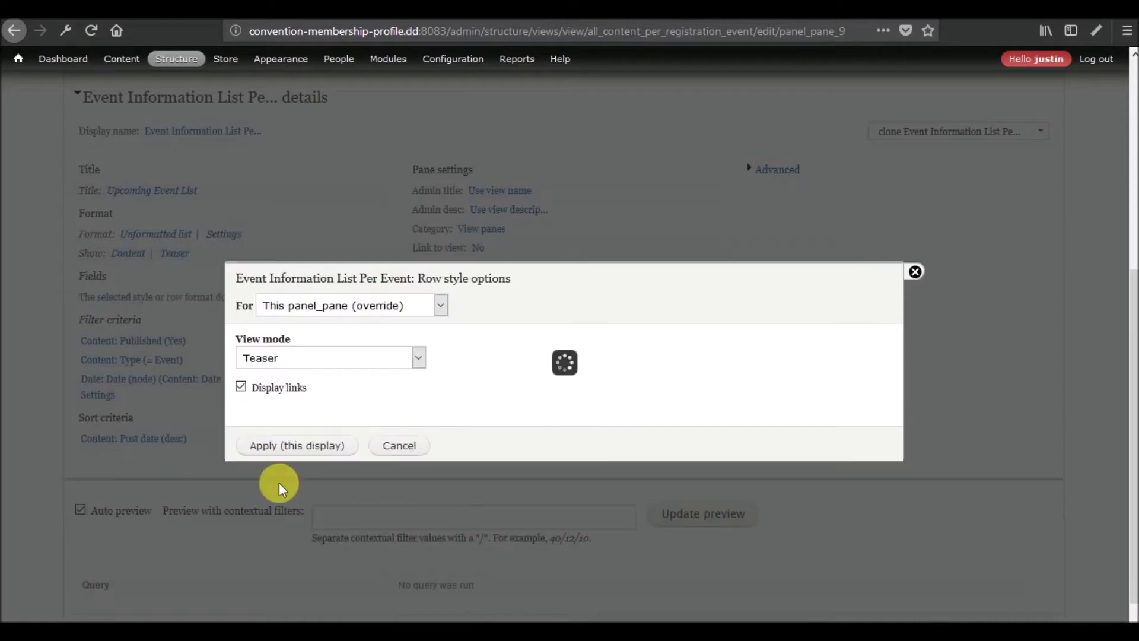
pyautogui.click(418, 359)
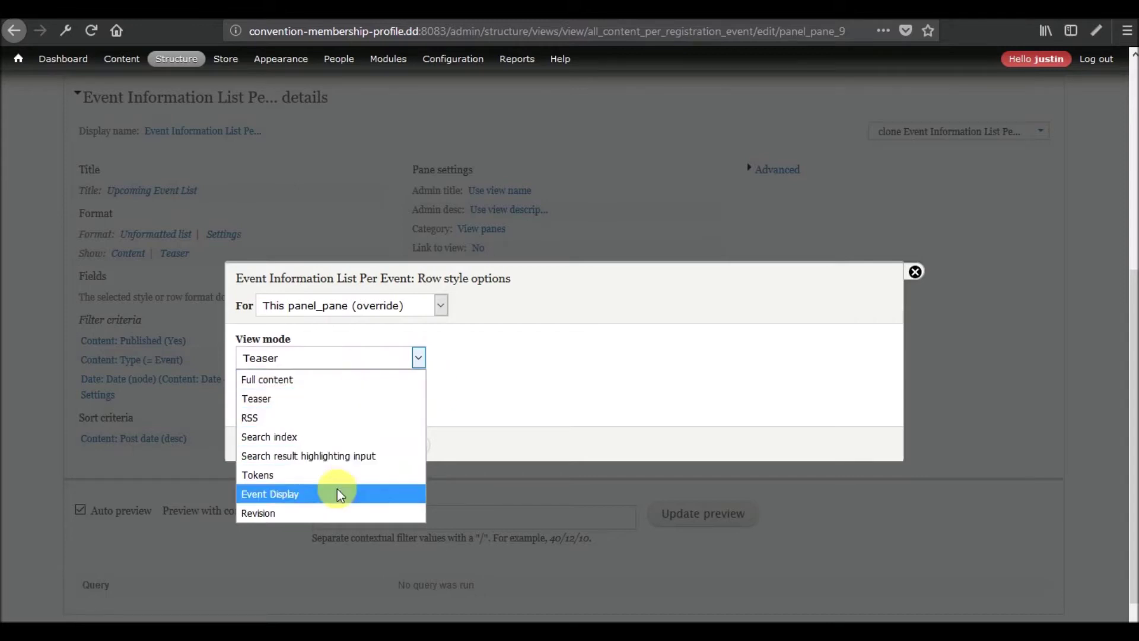
pyautogui.click(563, 349)
# - Open the Hotel and Lodging content type's display management in a separate browser tab and show its custom display settings
pyautogui.moveTo(177, 58)
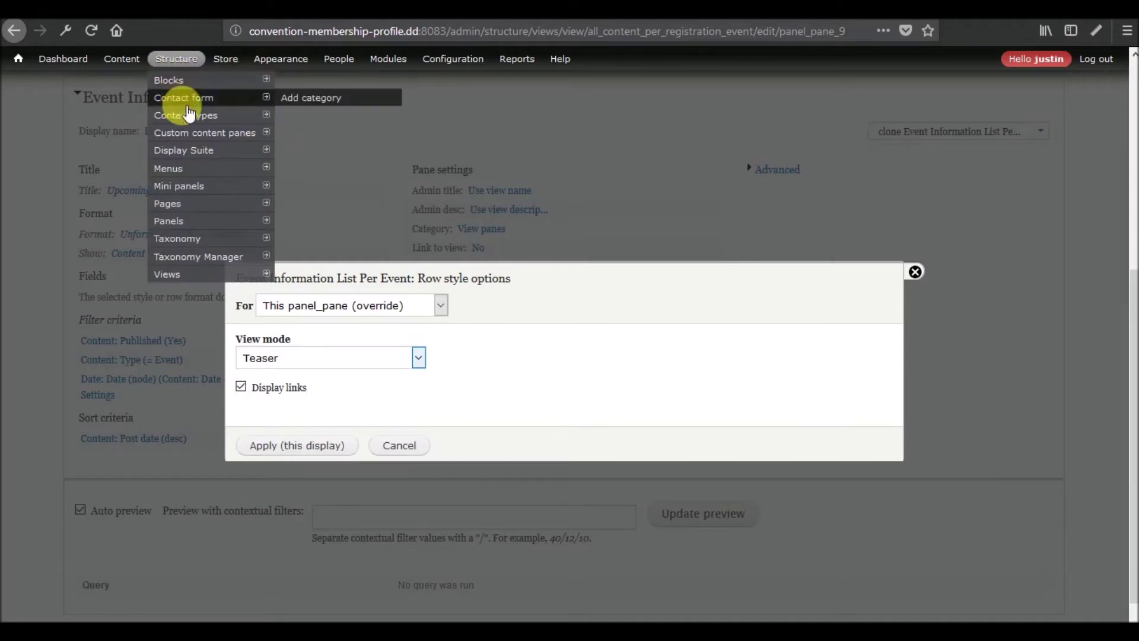
pyautogui.moveTo(201, 115)
pyautogui.moveTo(385, 185)
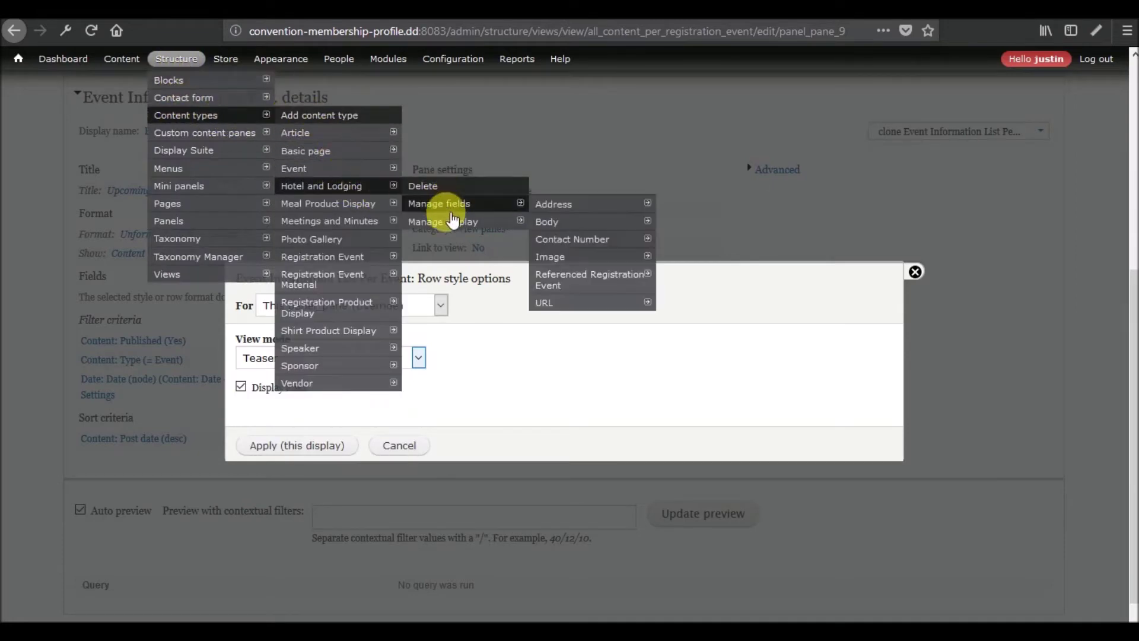
pyautogui.rightClick(465, 227)
pyautogui.click(500, 231)
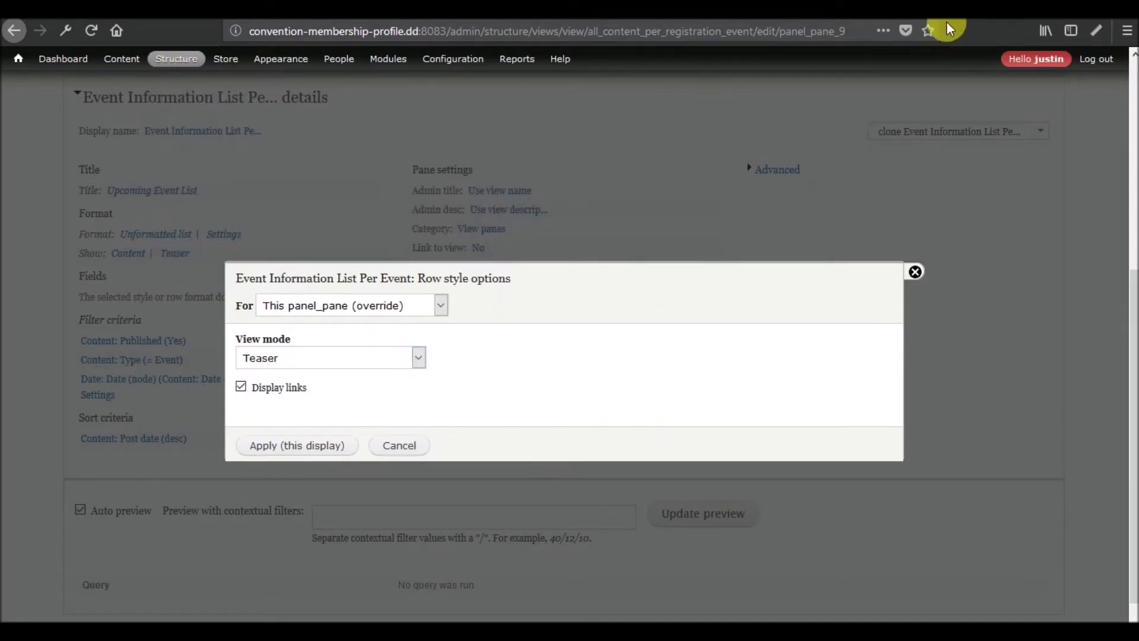
pyautogui.click(906, 2)
pyautogui.scroll(-4, 573, 204)
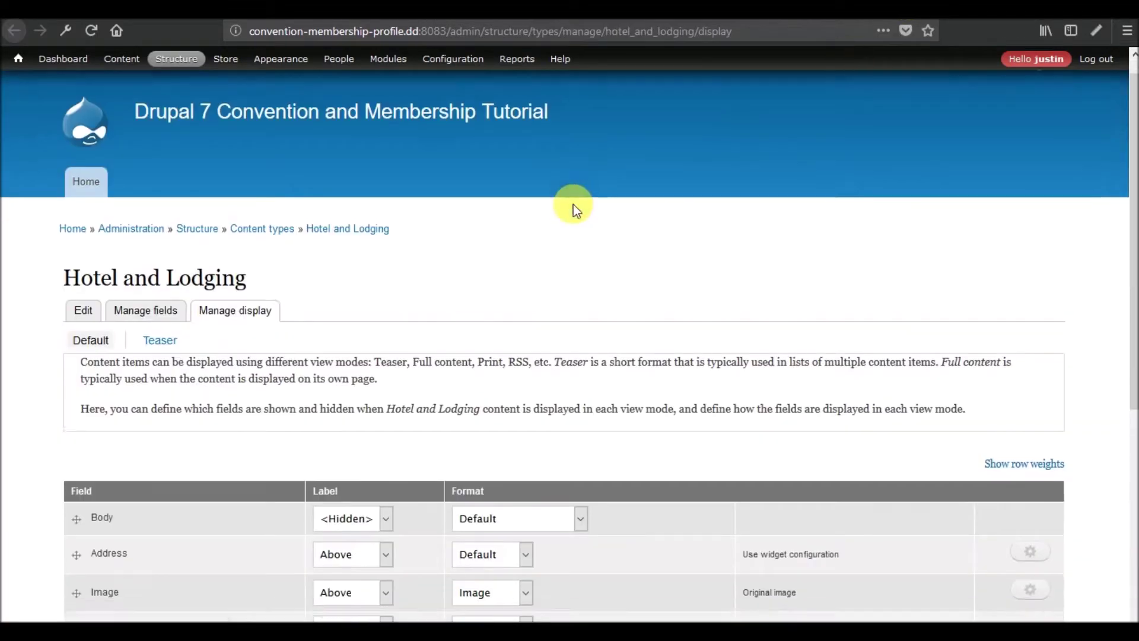
pyautogui.scroll(-3, 573, 204)
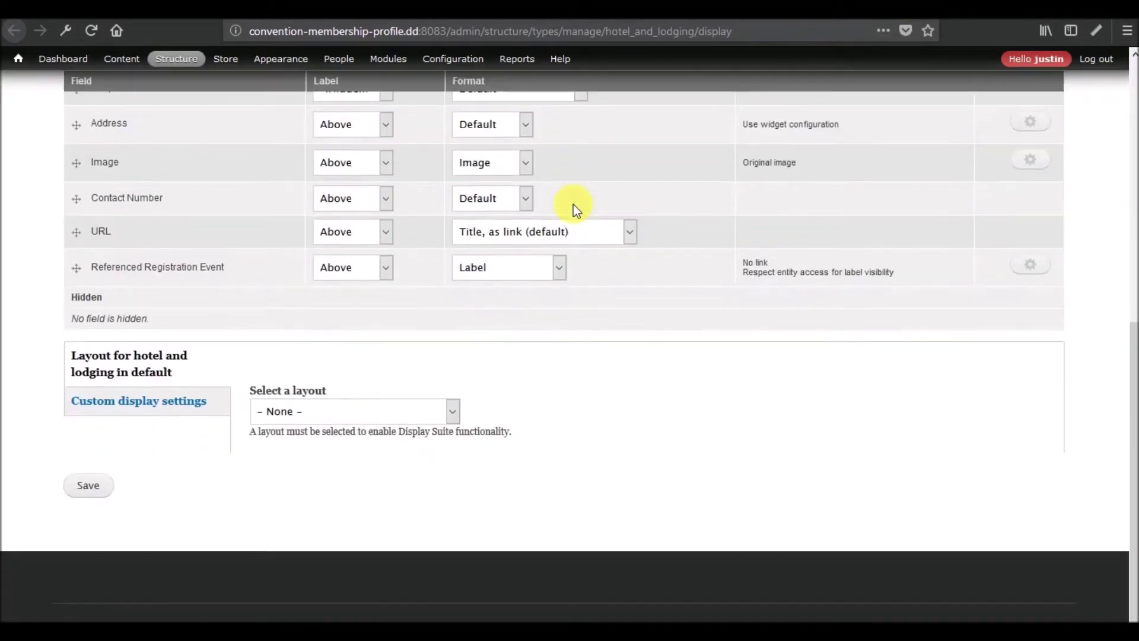
pyautogui.click(150, 403)
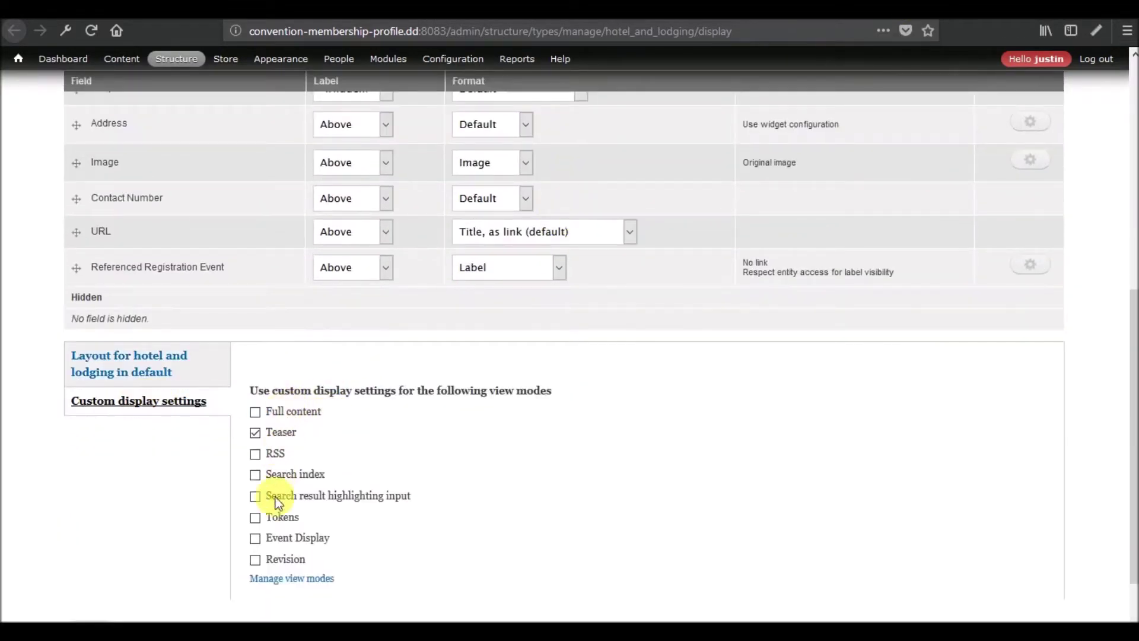
# - Compare the view modes offered in the view's row style options with Hotel and Lodging's custom display settings
pyautogui.click(765, 5)
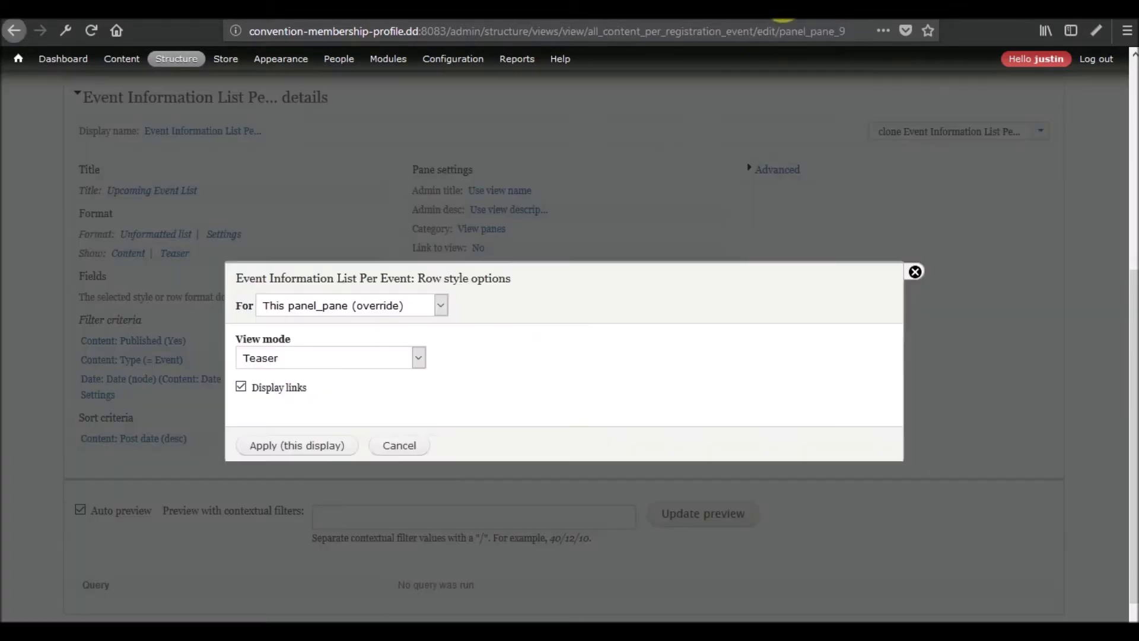
pyautogui.click(360, 365)
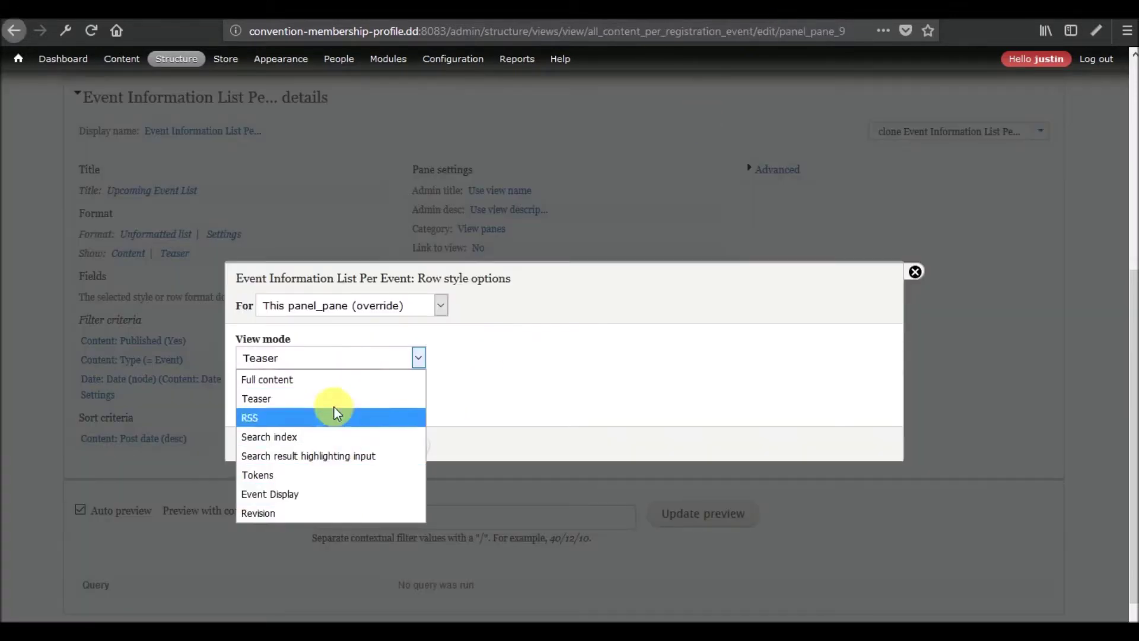
pyautogui.click(830, 5)
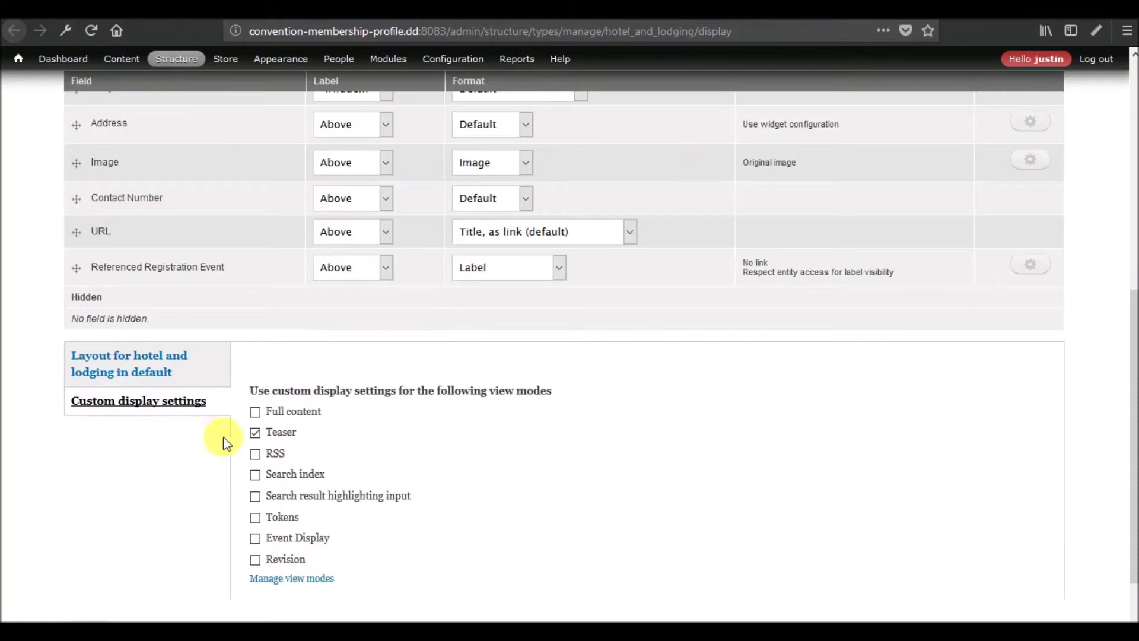
pyautogui.scroll(10, 316, 471)
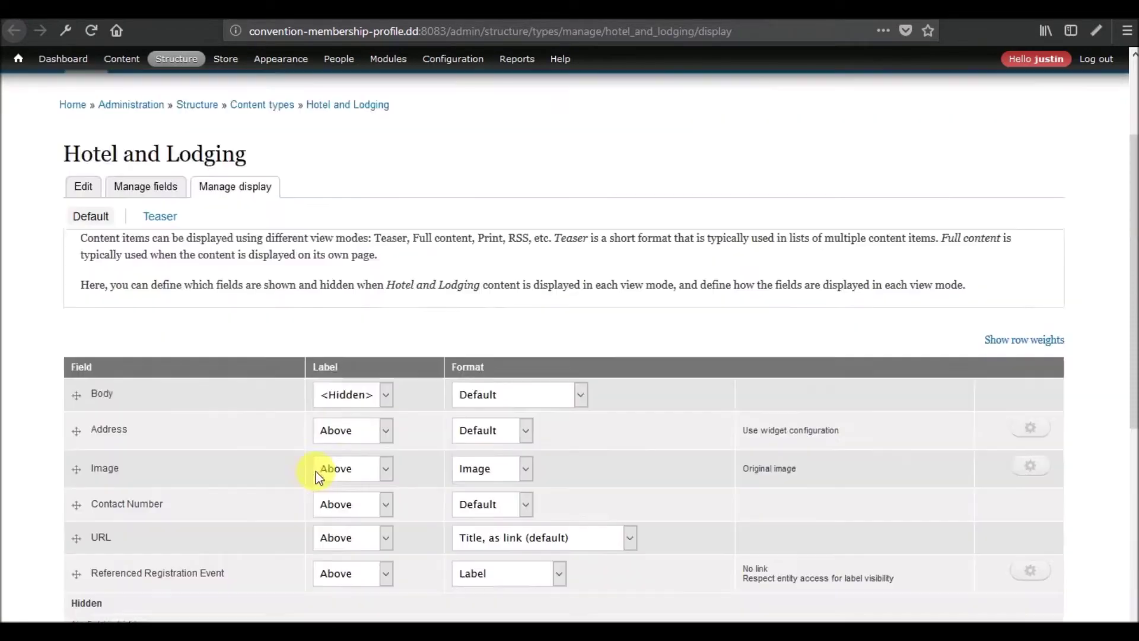
# - Check Hotel and Lodging's enabled custom display settings against the view's view mode choices and close the row style options without changes
pyautogui.scroll(-10, 297, 340)
pyautogui.scroll(-2, 297, 341)
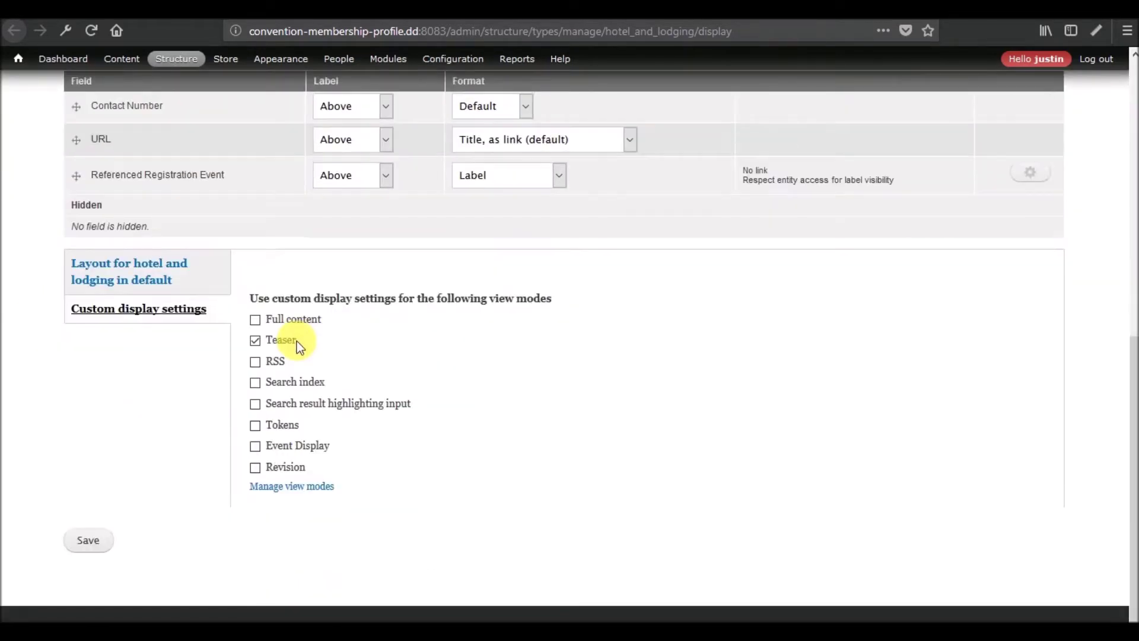
pyautogui.scroll(5, 341, 437)
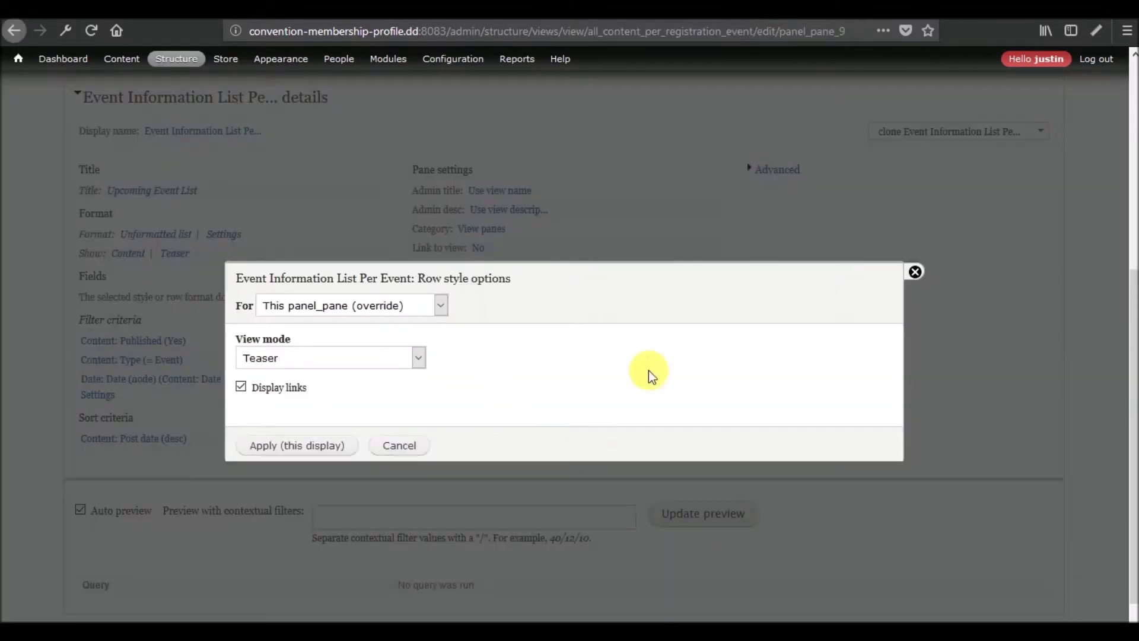
pyautogui.click(329, 355)
pyautogui.click(605, 368)
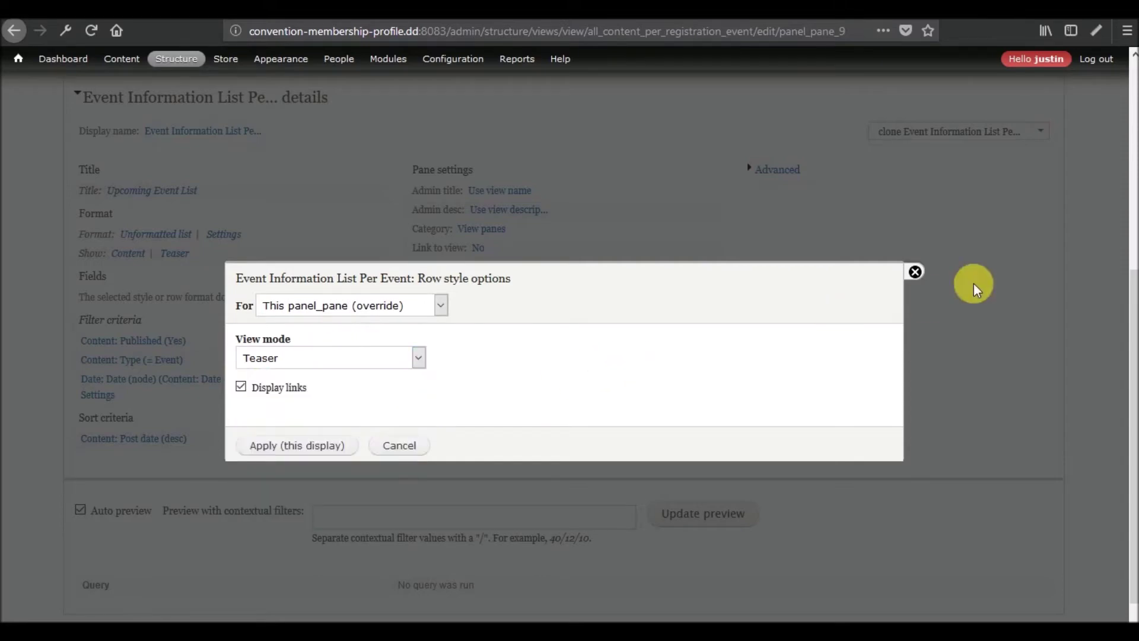
pyautogui.click(915, 272)
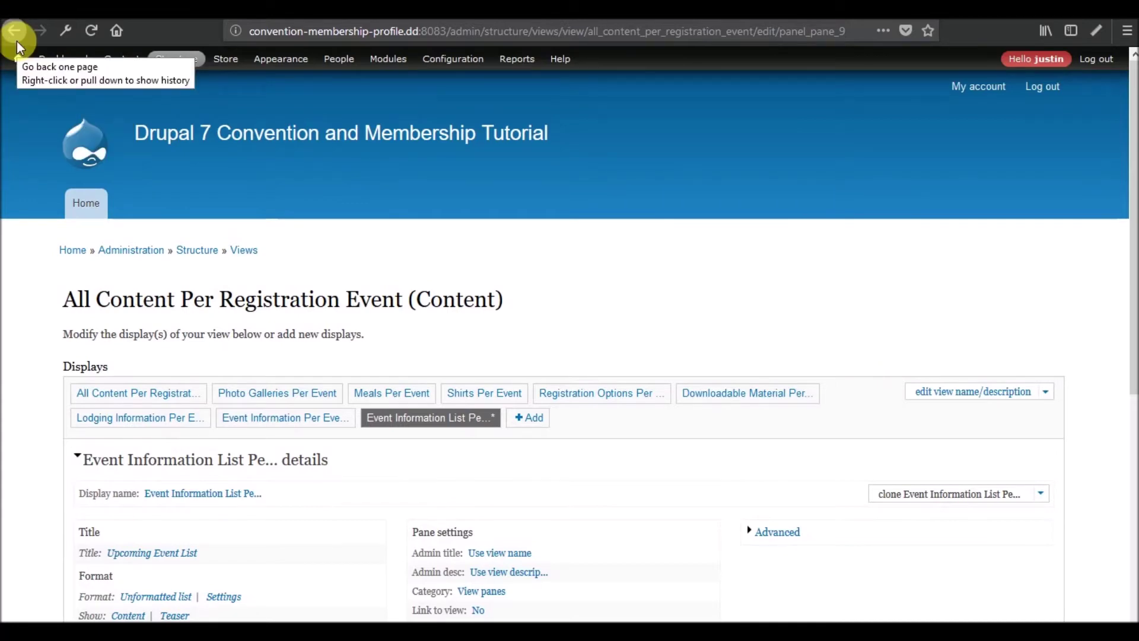
pyautogui.scroll(-5, 136, 308)
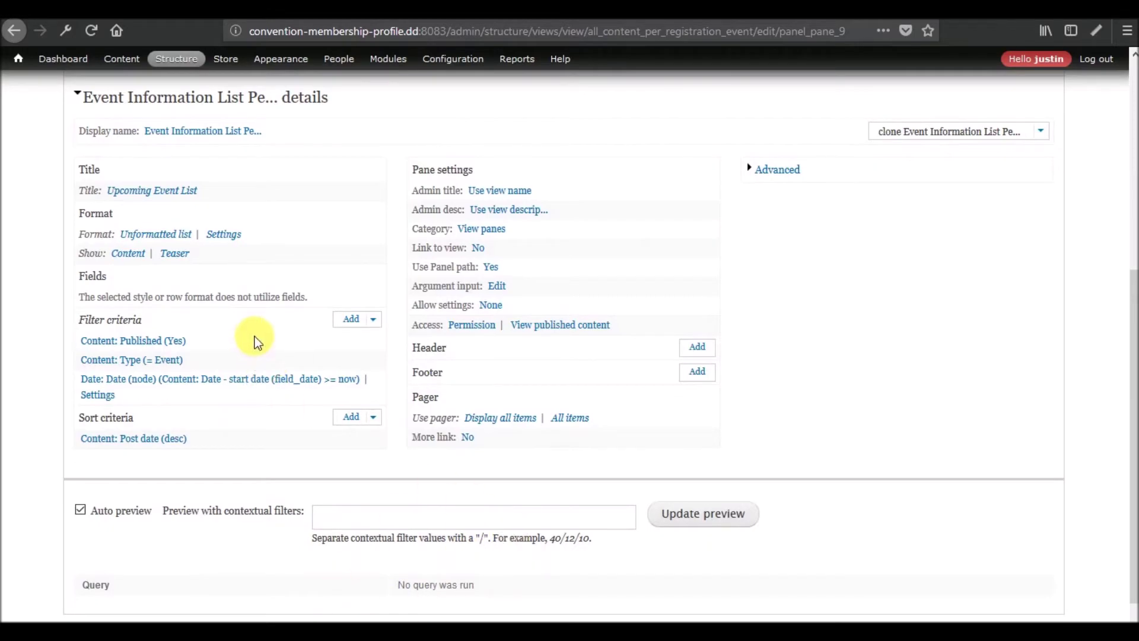
pyautogui.scroll(6, 254, 337)
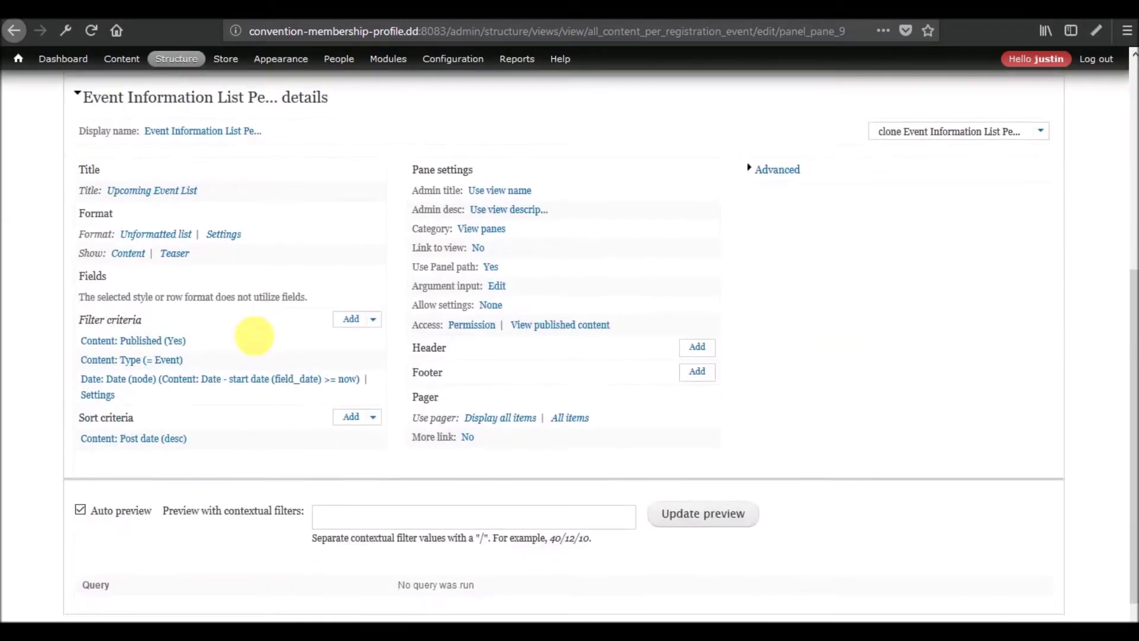
pyautogui.scroll(5, 255, 336)
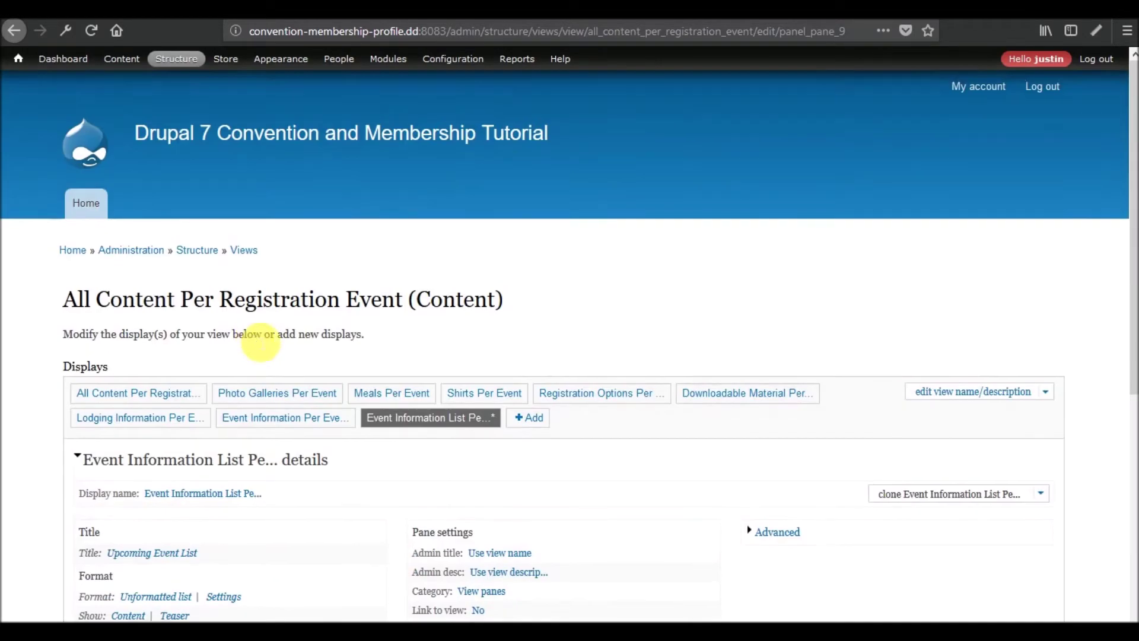
pyautogui.scroll(-4, 501, 313)
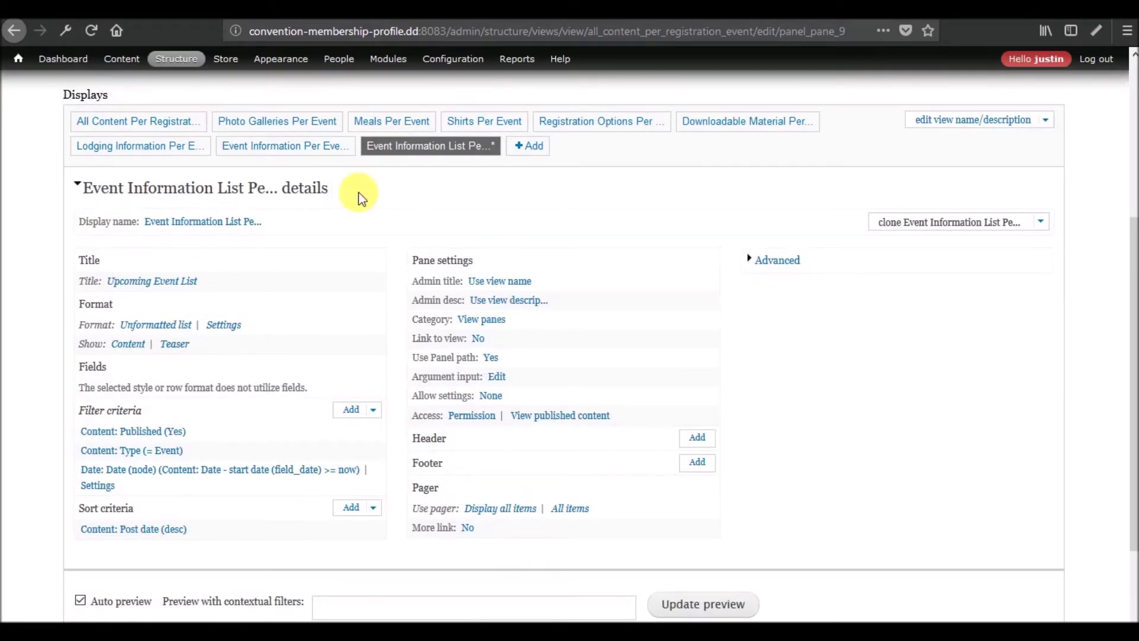
# - Return to Hotel and Lodging's display management and show the layout settings for its default display
pyautogui.click(908, 2)
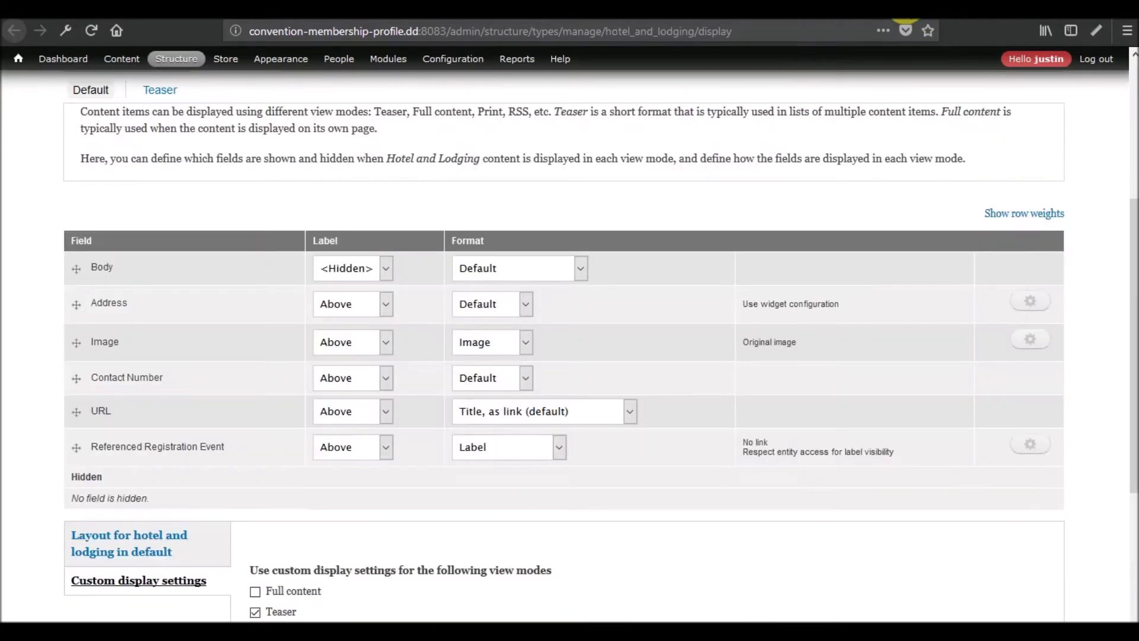
pyautogui.scroll(5, 305, 322)
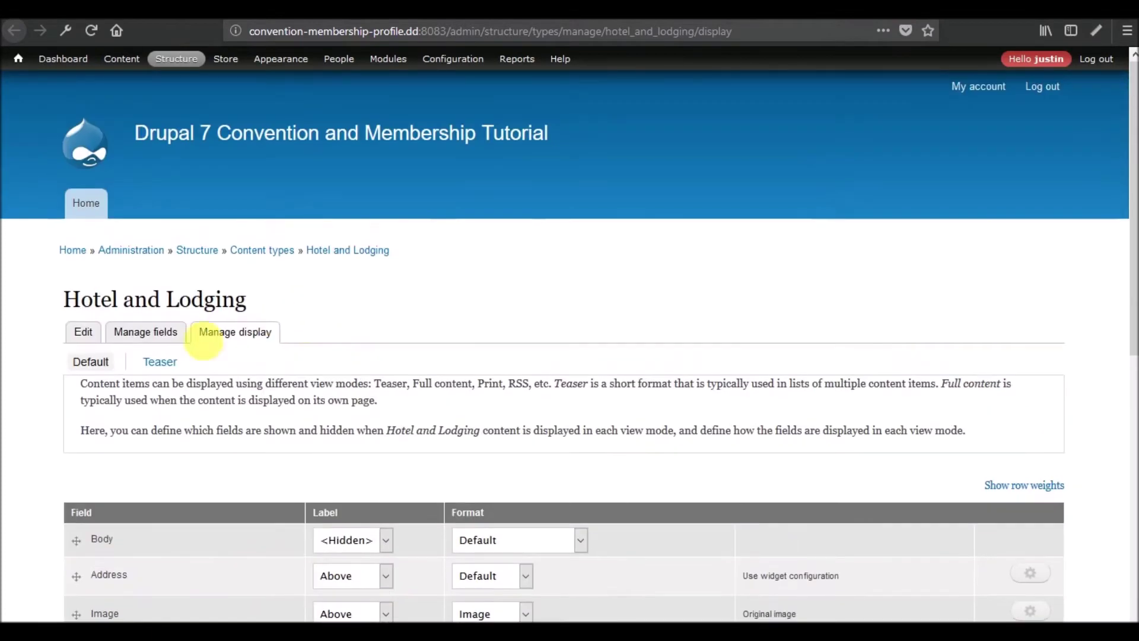
pyautogui.scroll(-9, 303, 306)
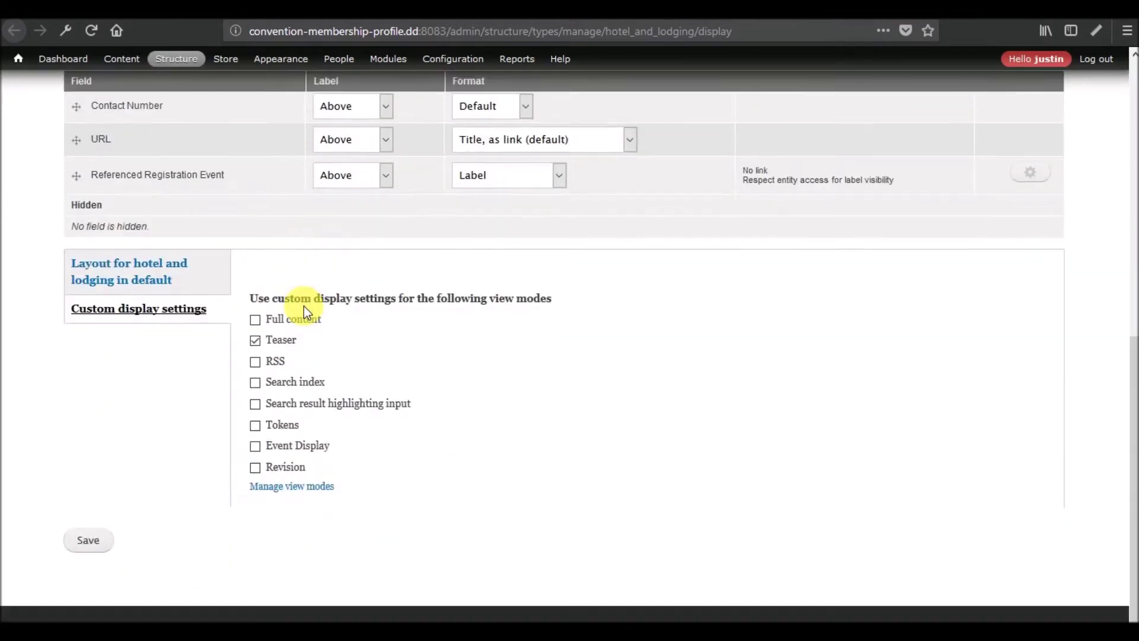
pyautogui.click(144, 285)
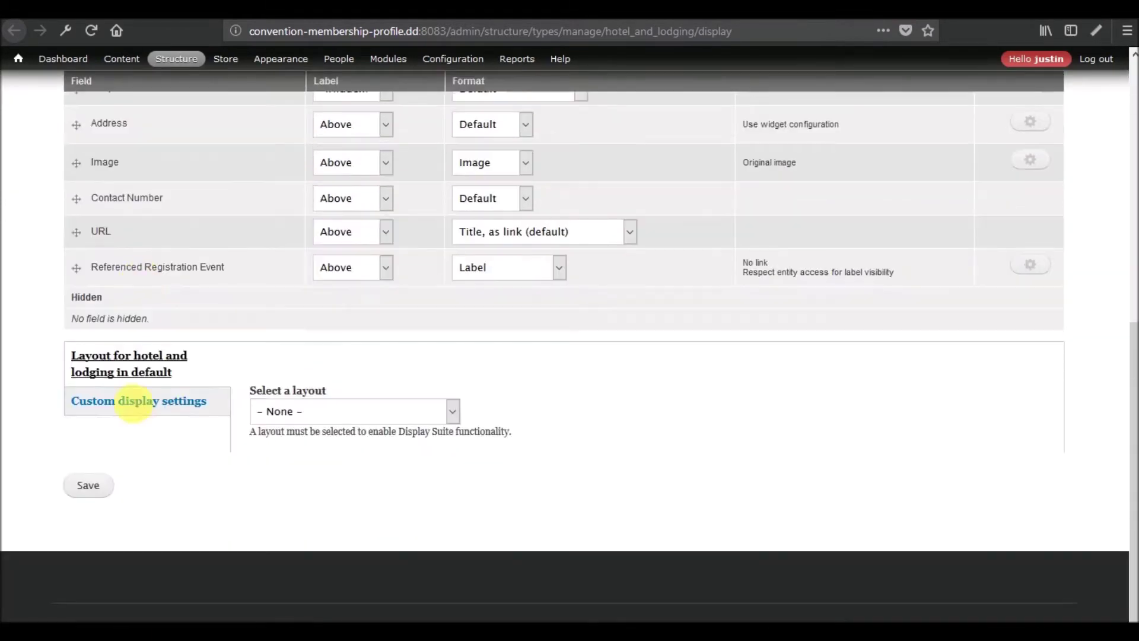
# - Browse the Display Suite and Panels layouts for the default display and try the One column layout
pyautogui.click(330, 411)
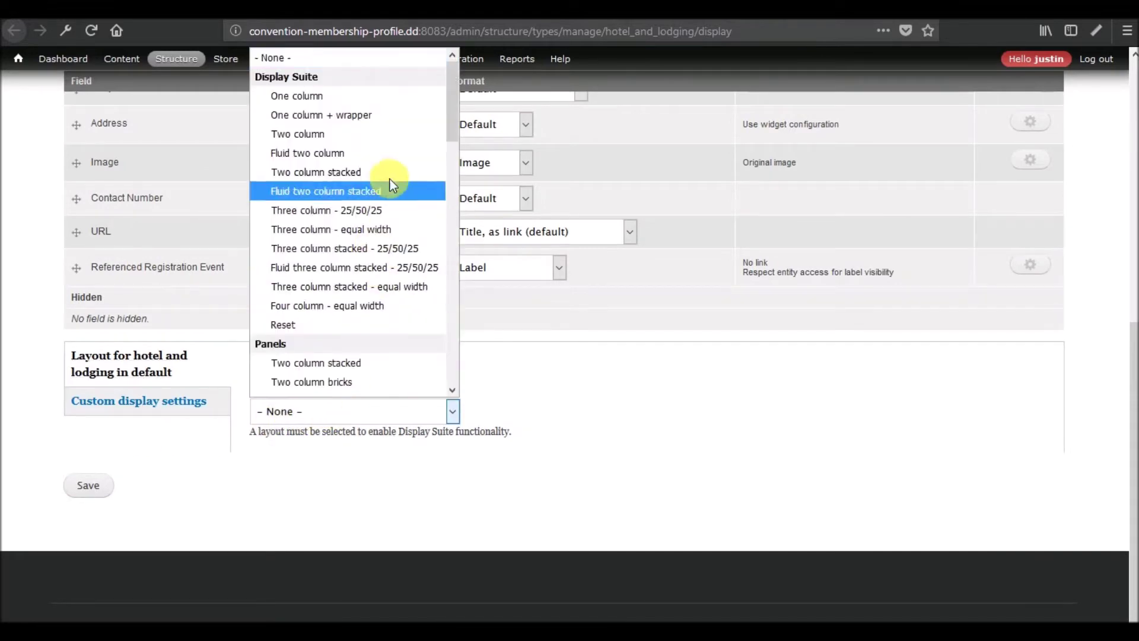
pyautogui.scroll(-5, 389, 184)
pyautogui.scroll(-15, 391, 184)
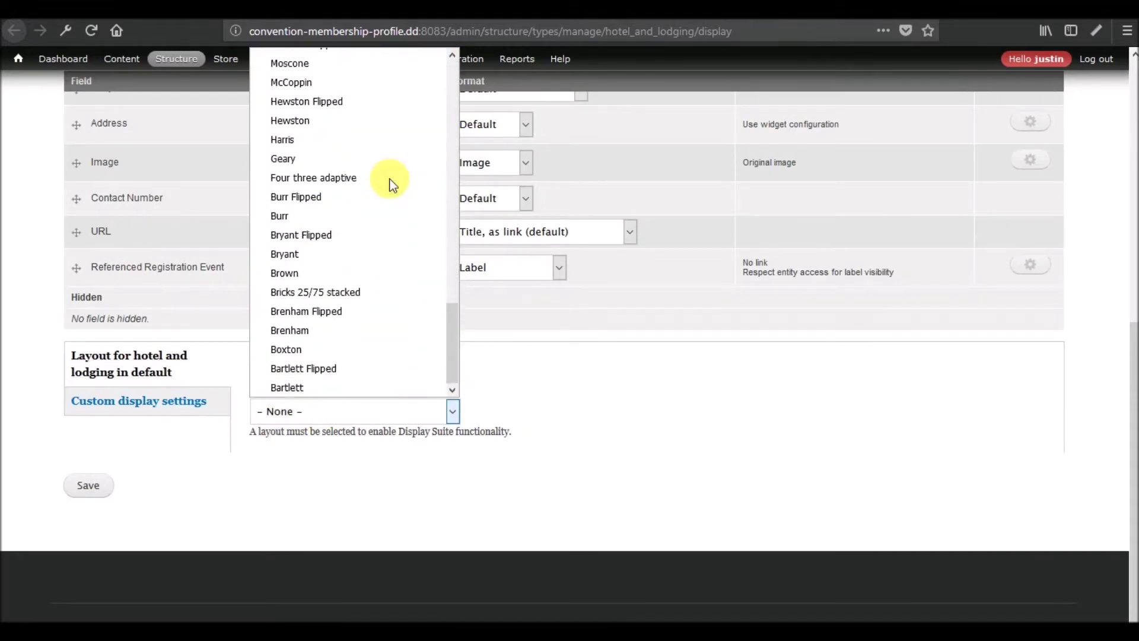
pyautogui.scroll(20, 390, 183)
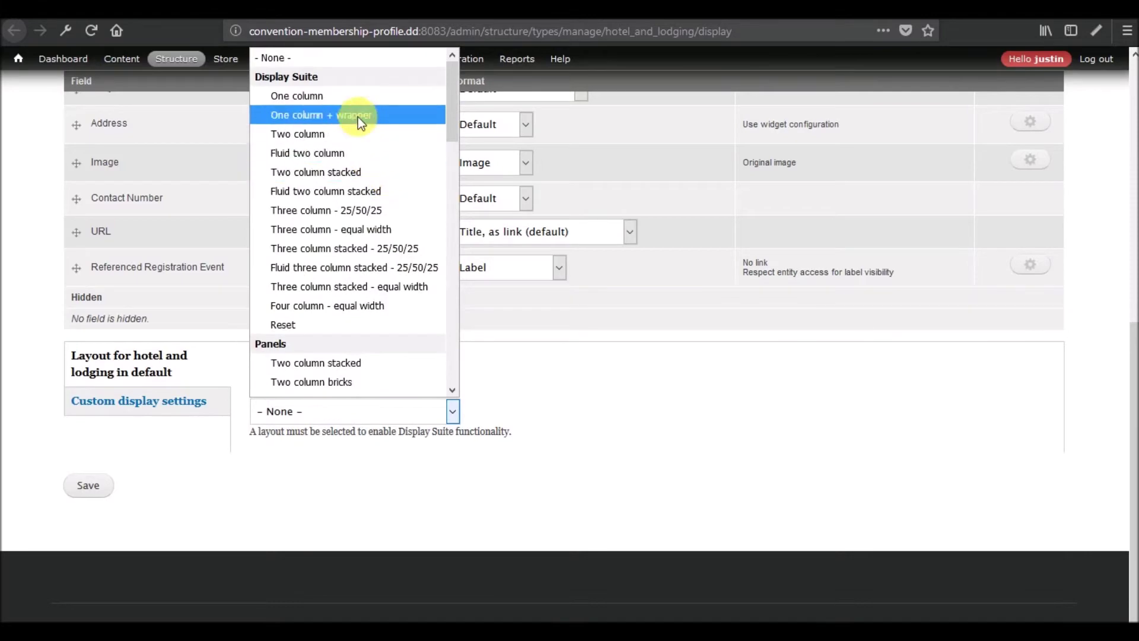
pyautogui.click(351, 101)
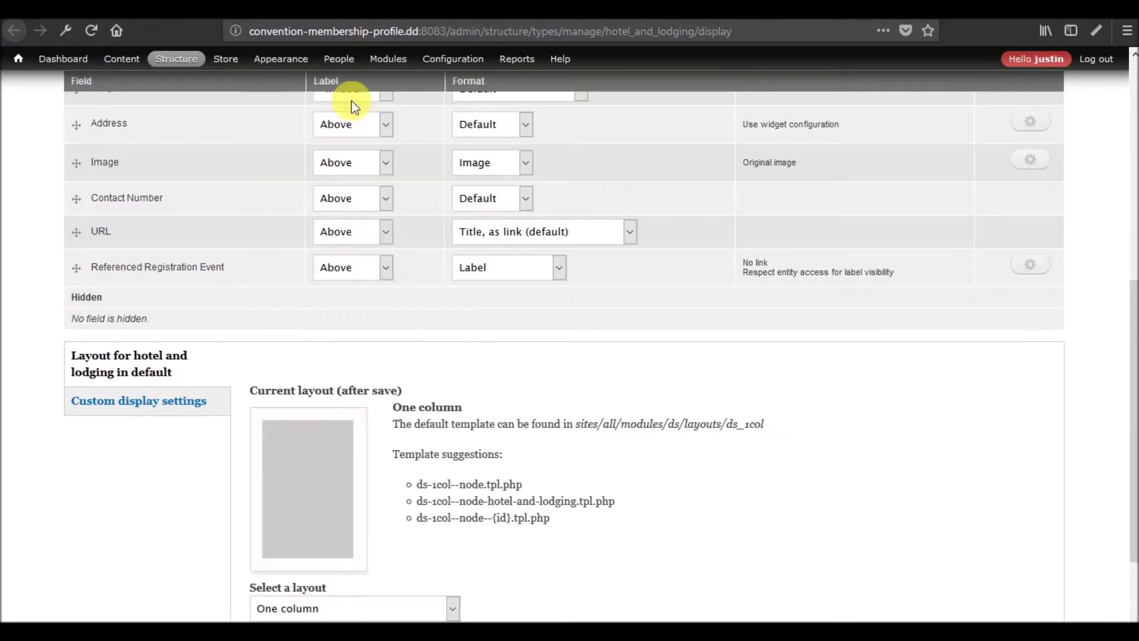
# - Try the Three column - equal width layout for Hotel and Lodging's default display
pyautogui.scroll(-3, 388, 429)
pyautogui.click(391, 430)
pyautogui.press('Down')
pyautogui.press('Down')
pyautogui.press('Down')
pyautogui.press('Down')
pyautogui.press('Down')
pyautogui.press('Down')
pyautogui.press('Down')
pyautogui.press('Return')
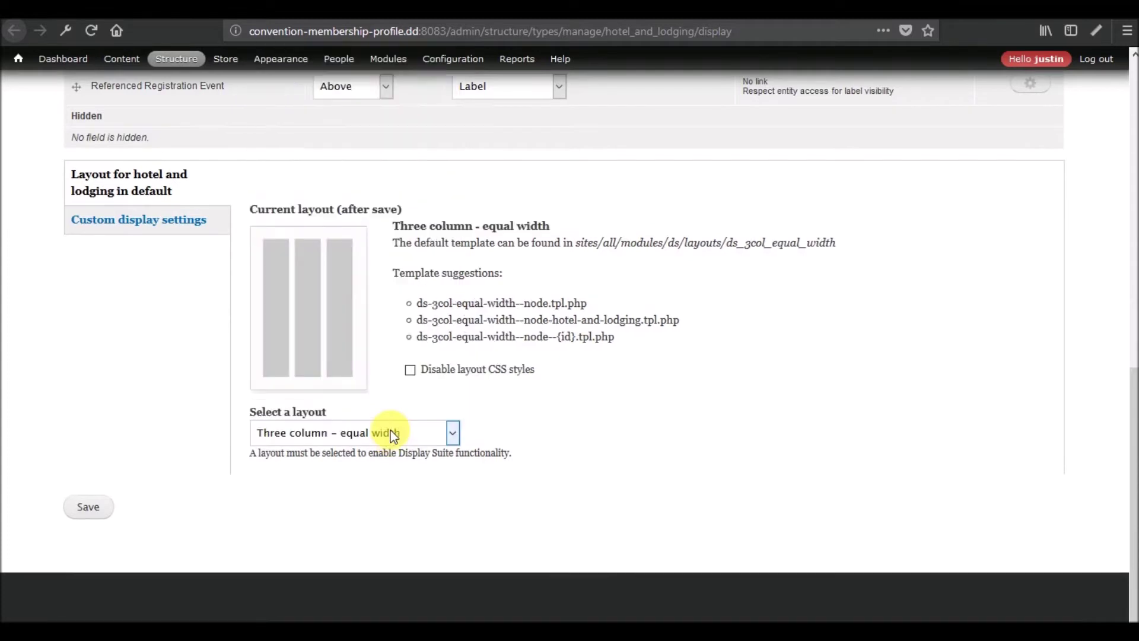
# - Look through the Panels layouts and try Single column for the default display
pyautogui.click(390, 432)
pyautogui.scroll(-5, 364, 257)
pyautogui.scroll(2, 364, 257)
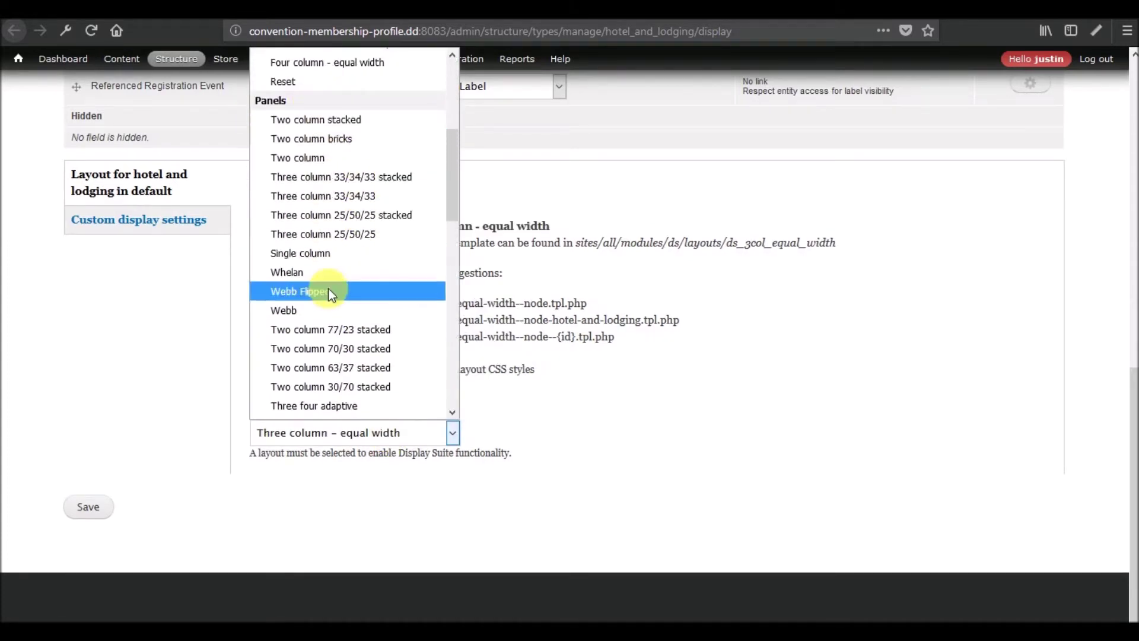
pyautogui.scroll(-10, 328, 287)
pyautogui.scroll(8, 328, 289)
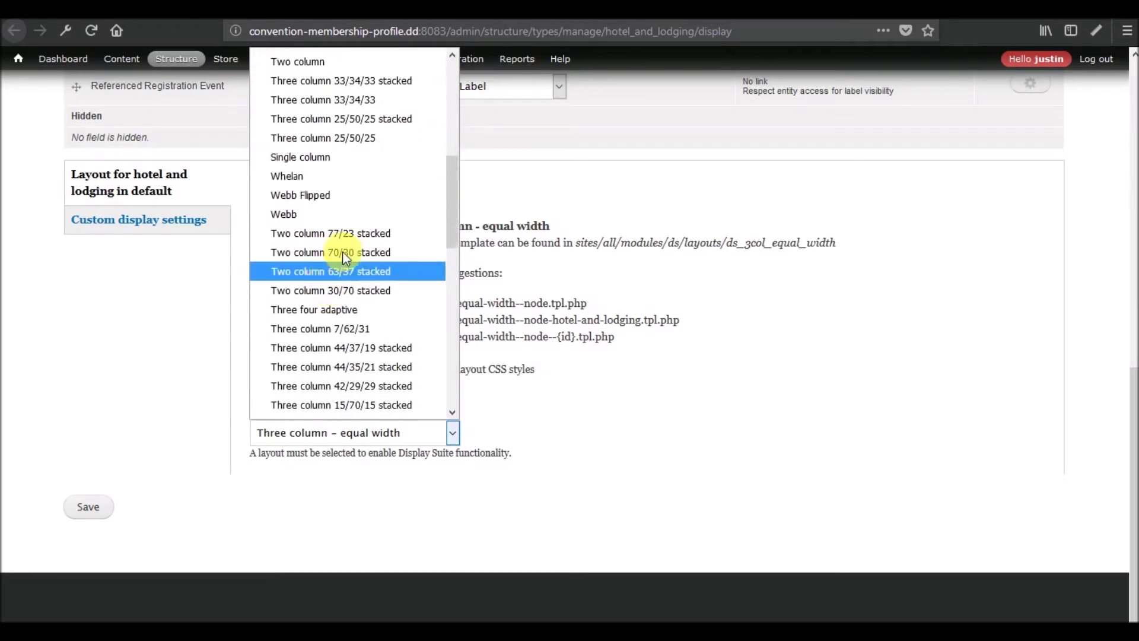
pyautogui.click(369, 159)
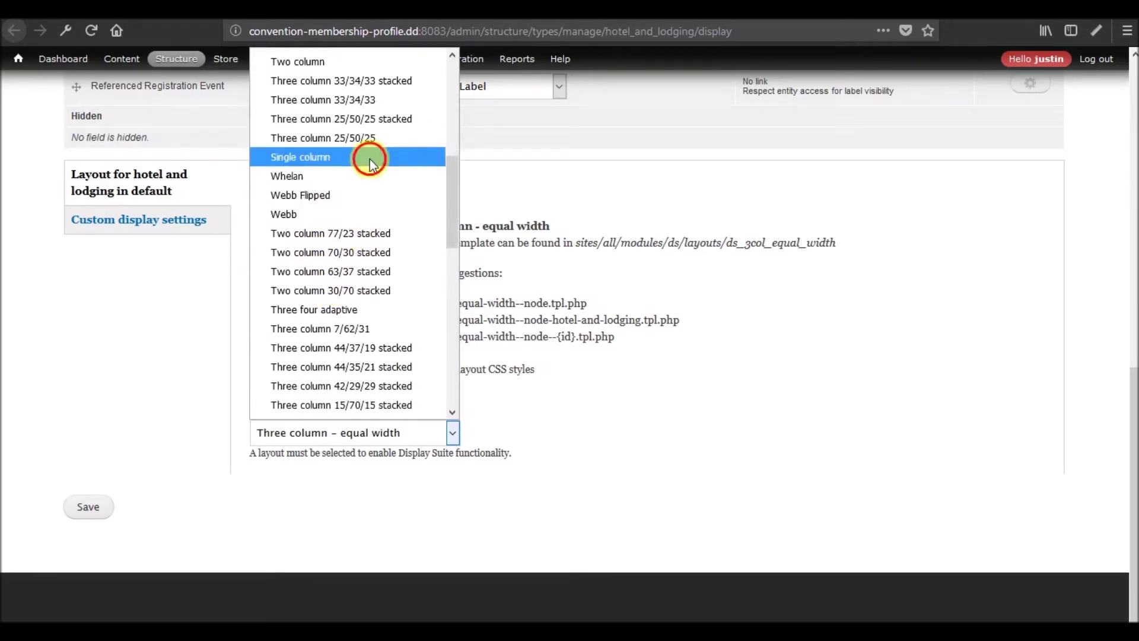
# - Select the Sutro layout for Hotel and Lodging's default display and save the display settings
pyautogui.click(371, 438)
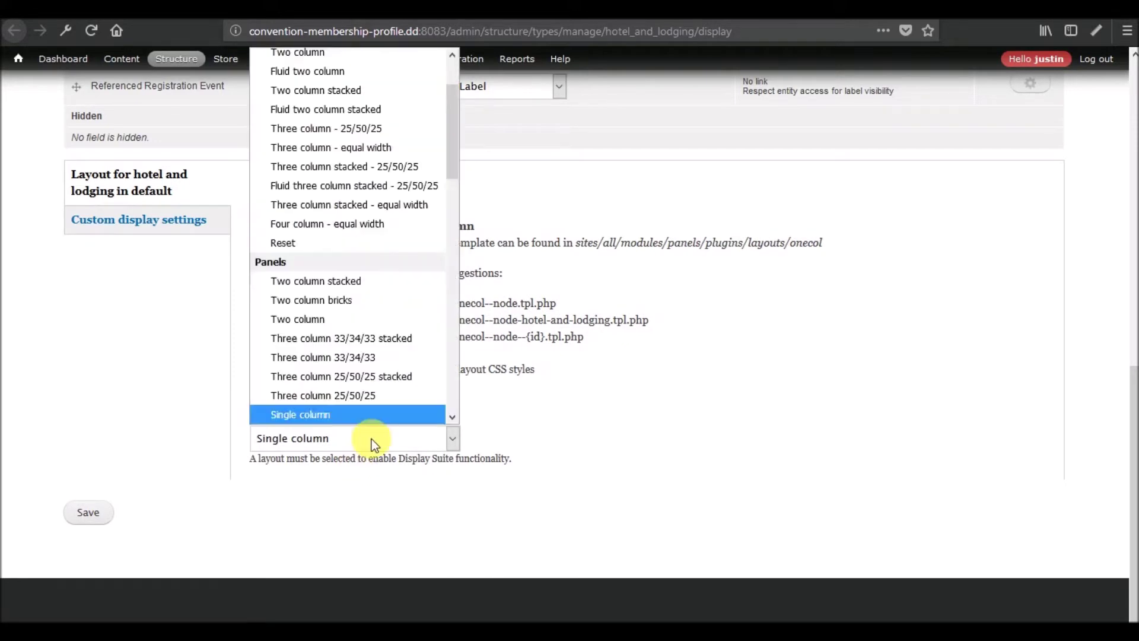
pyautogui.scroll(-8, 368, 339)
pyautogui.scroll(-5, 367, 340)
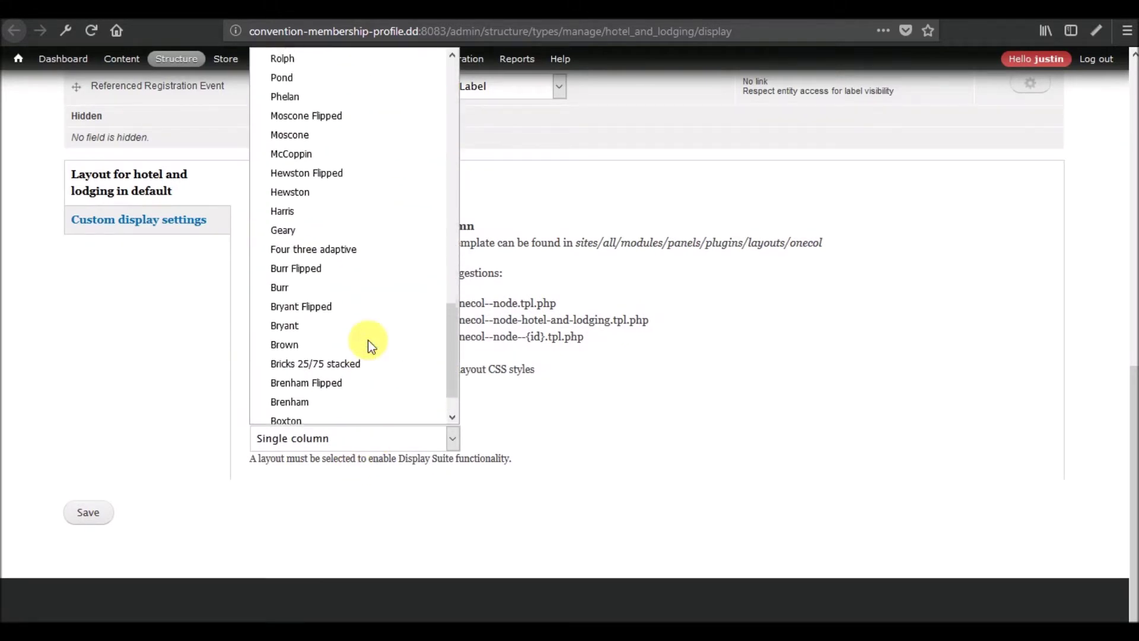
pyautogui.scroll(5, 367, 340)
pyautogui.click(300, 242)
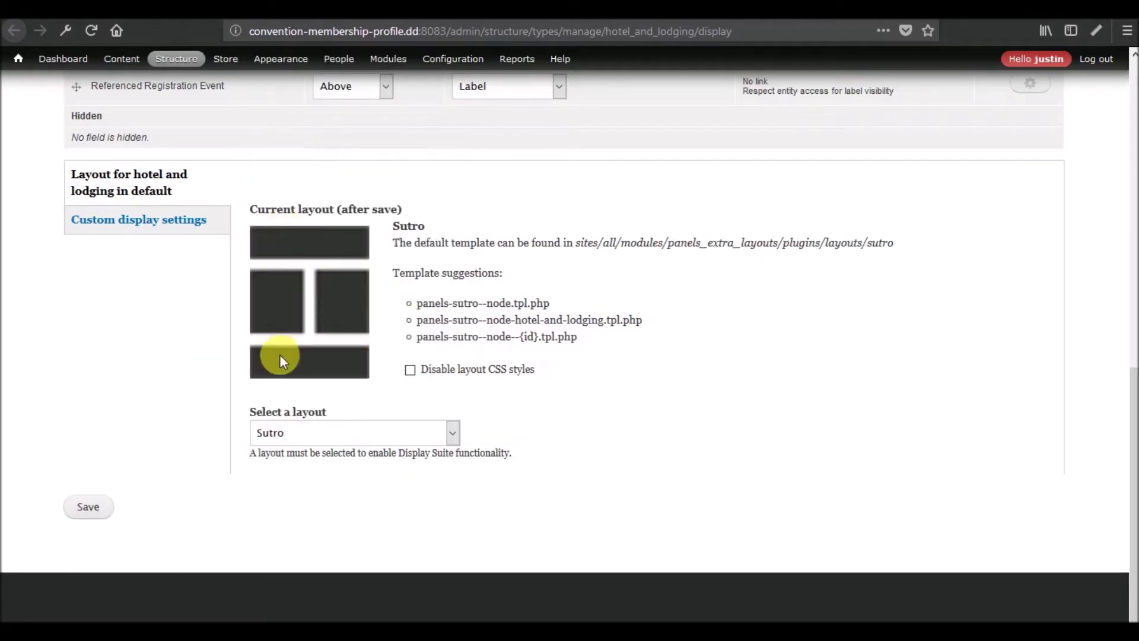
pyautogui.click(94, 507)
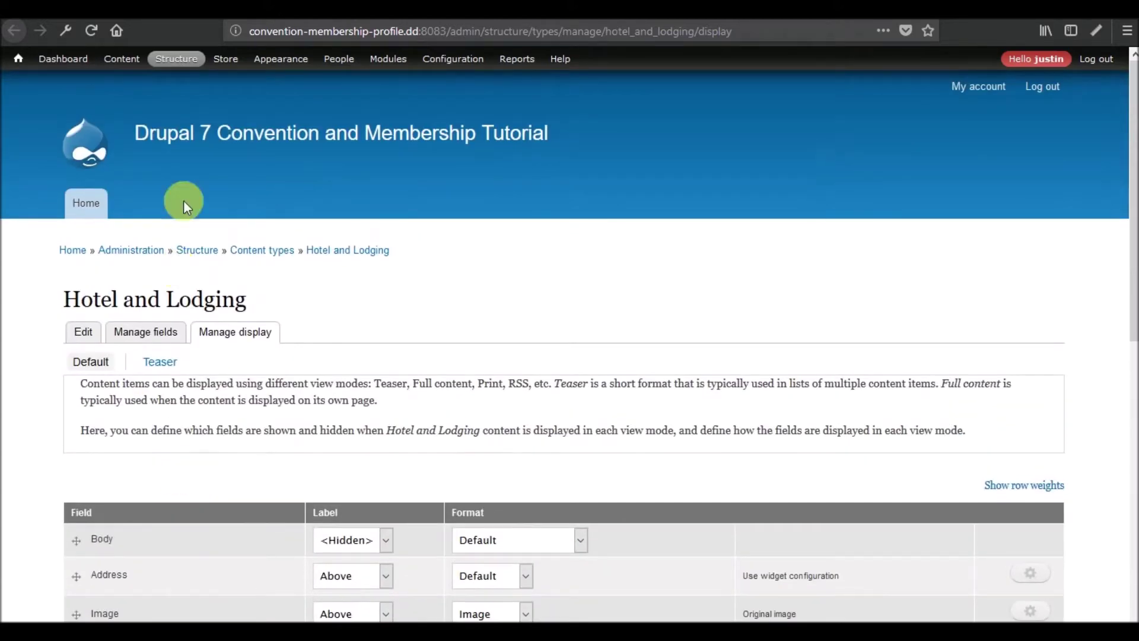
# - Reopen Hotel and Lodging's display management from the site structure and save its default display with the Sutro layout
pyautogui.moveTo(173, 57)
pyautogui.moveTo(247, 119)
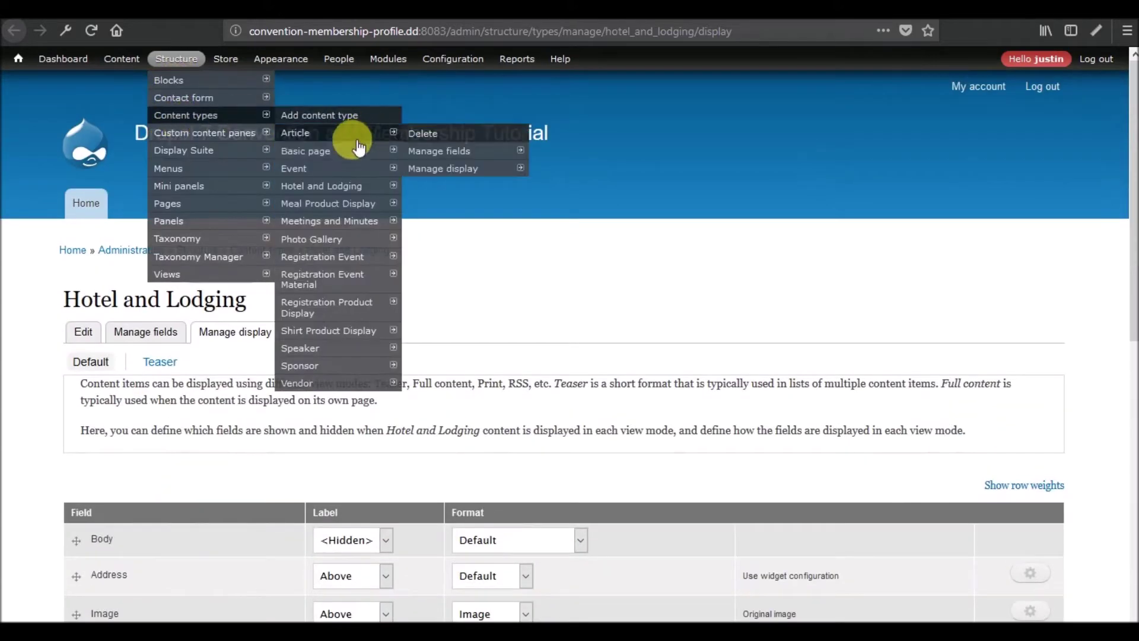
pyautogui.moveTo(354, 189)
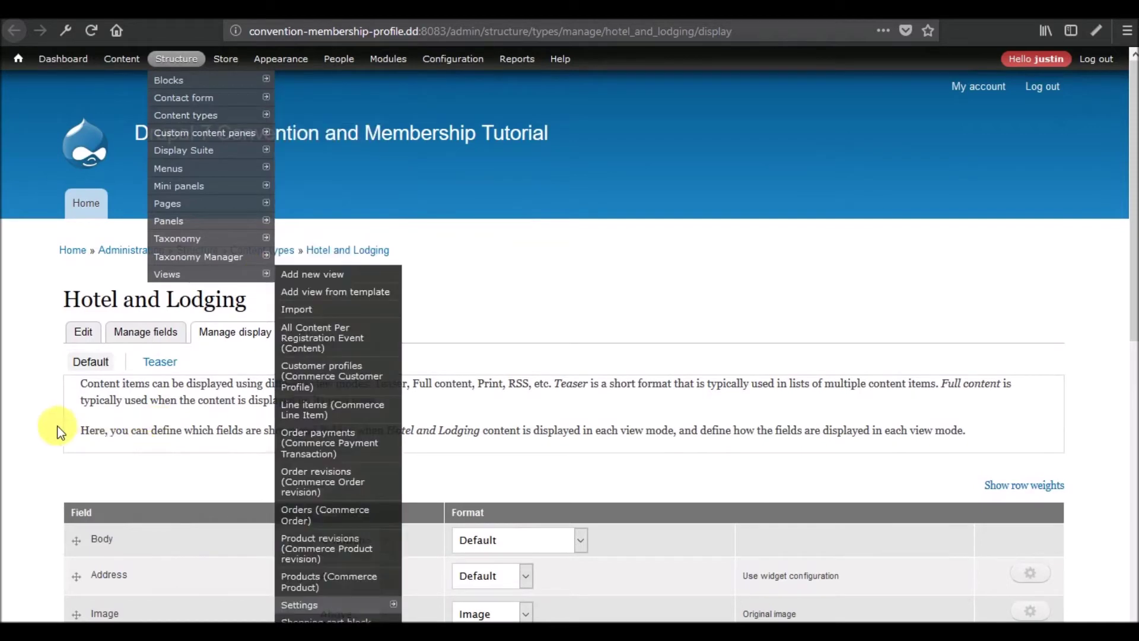
pyautogui.scroll(-10, 58, 430)
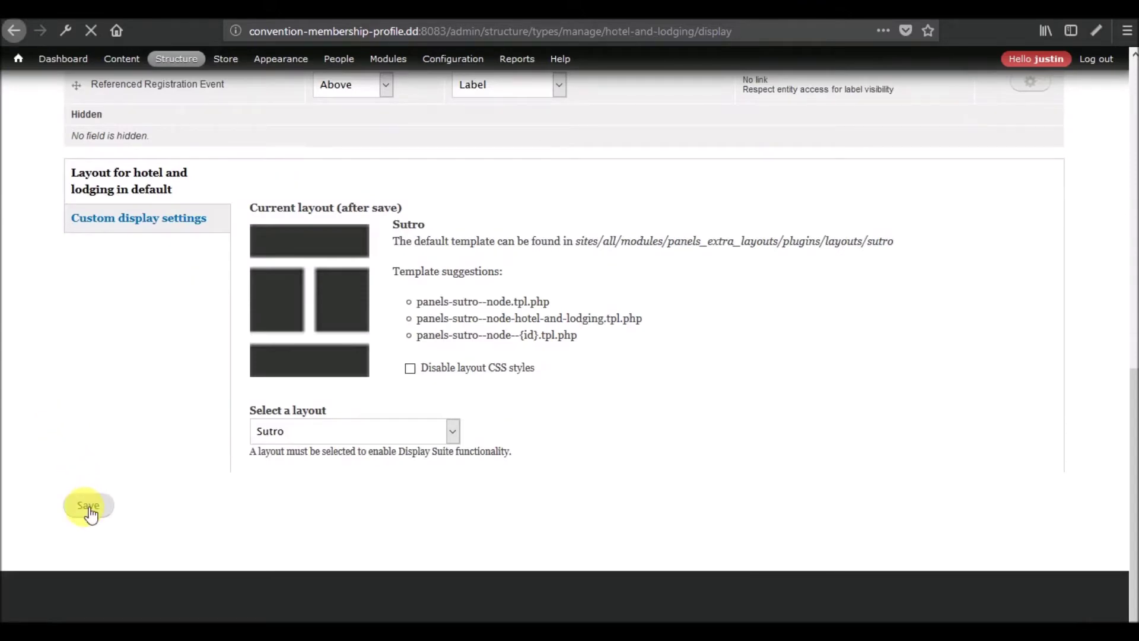
# - Examine how Hotel and Lodging's fields are assigned to the header, column, footer and disabled regions, comparing them with the Sutro layout preview
pyautogui.scroll(-10, 87, 398)
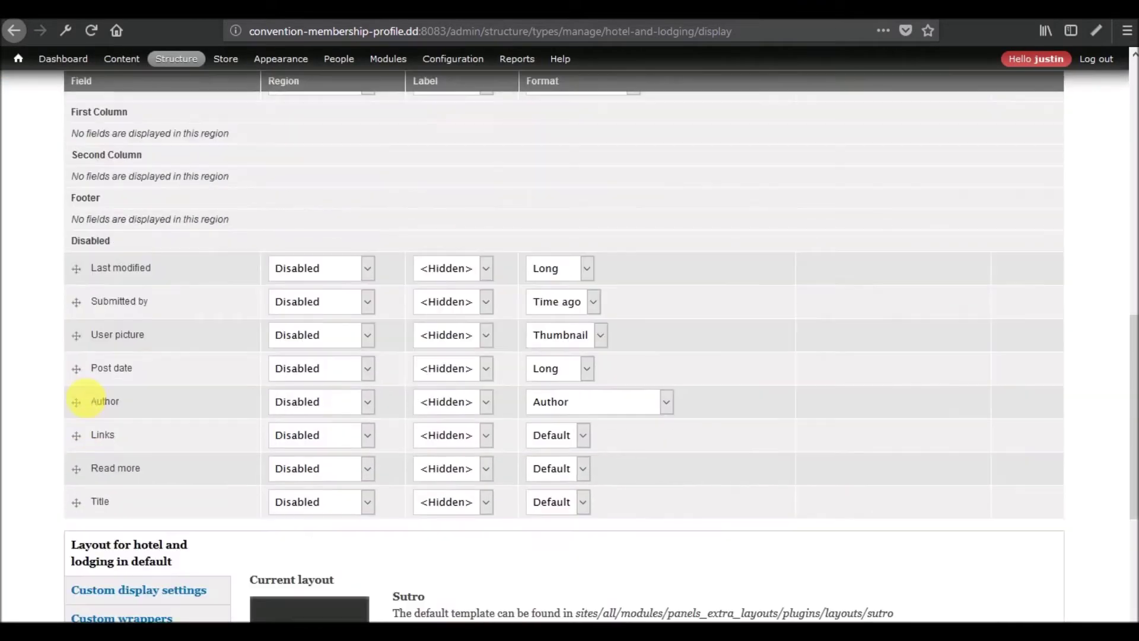
pyautogui.scroll(3, 87, 398)
pyautogui.scroll(5, 89, 400)
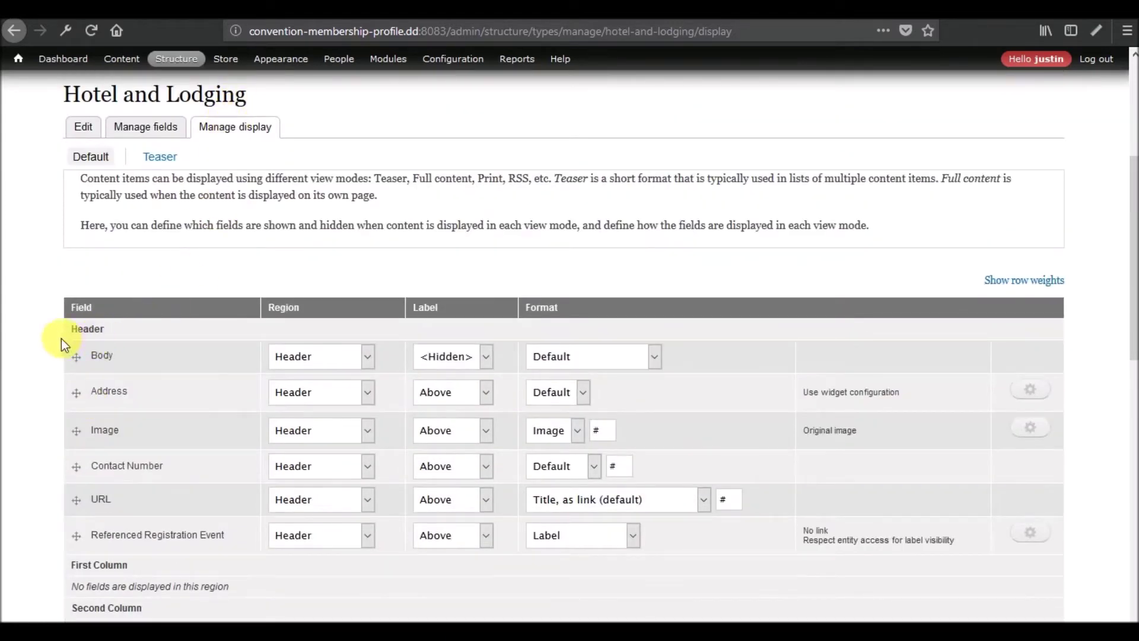
pyautogui.scroll(-3, 63, 338)
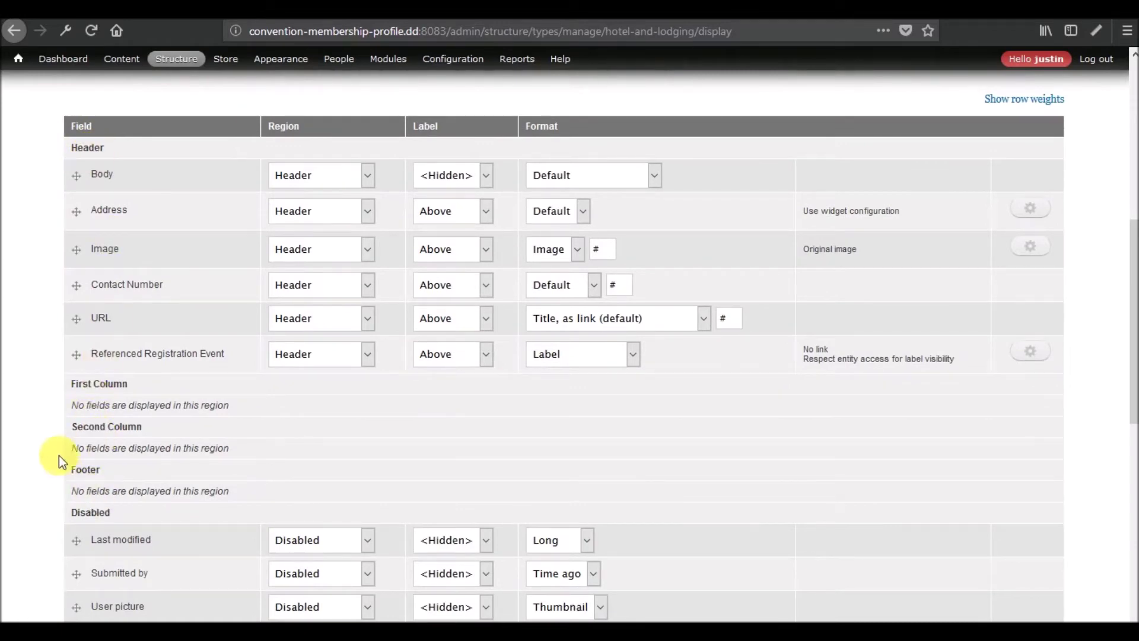
pyautogui.scroll(-10, 58, 454)
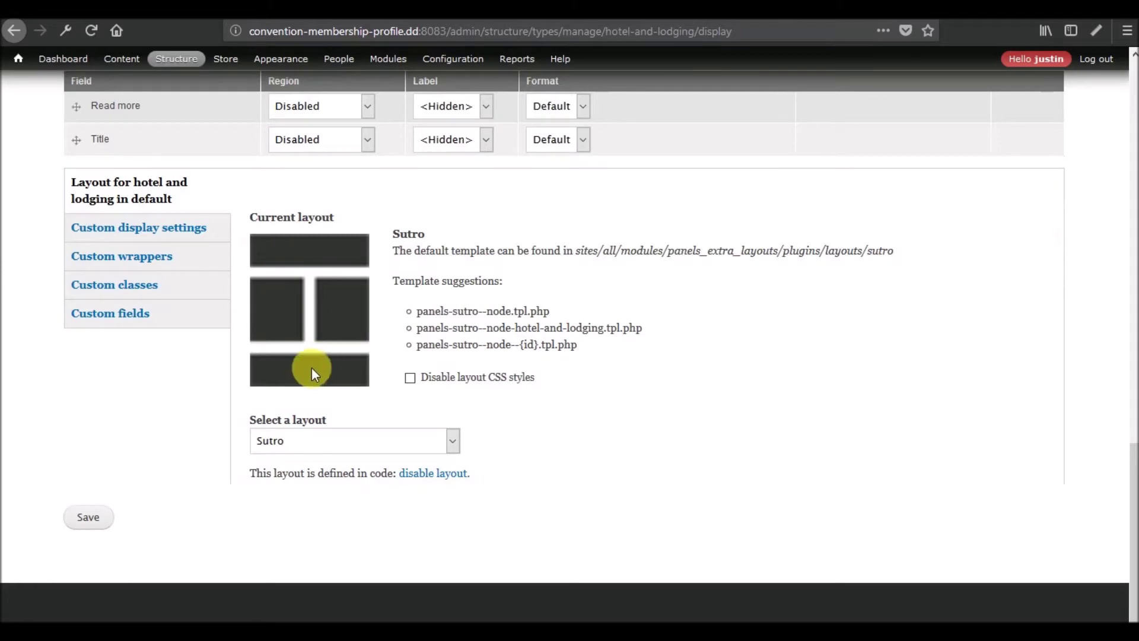
pyautogui.scroll(9, 156, 481)
pyautogui.scroll(-2, 156, 481)
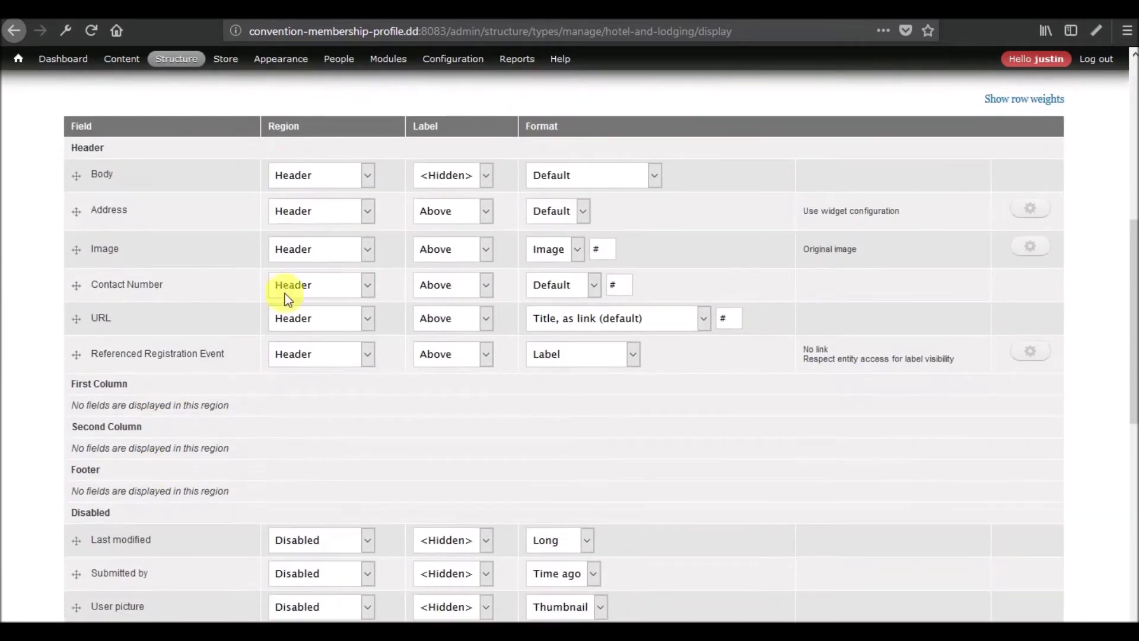
pyautogui.scroll(-5, 206, 296)
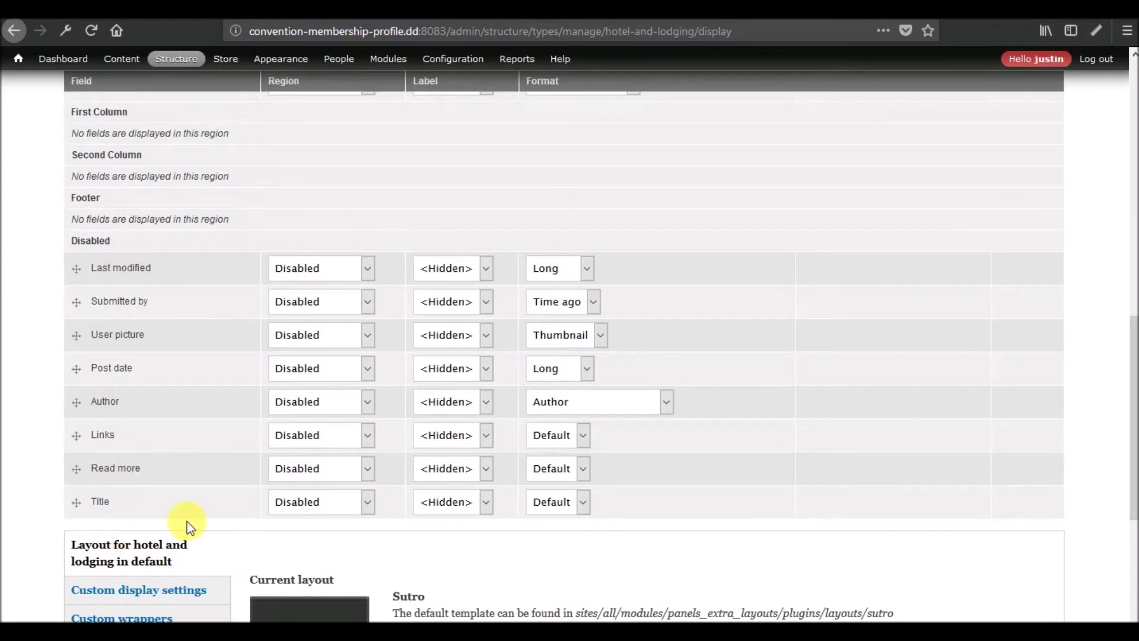
pyautogui.scroll(-4, 244, 369)
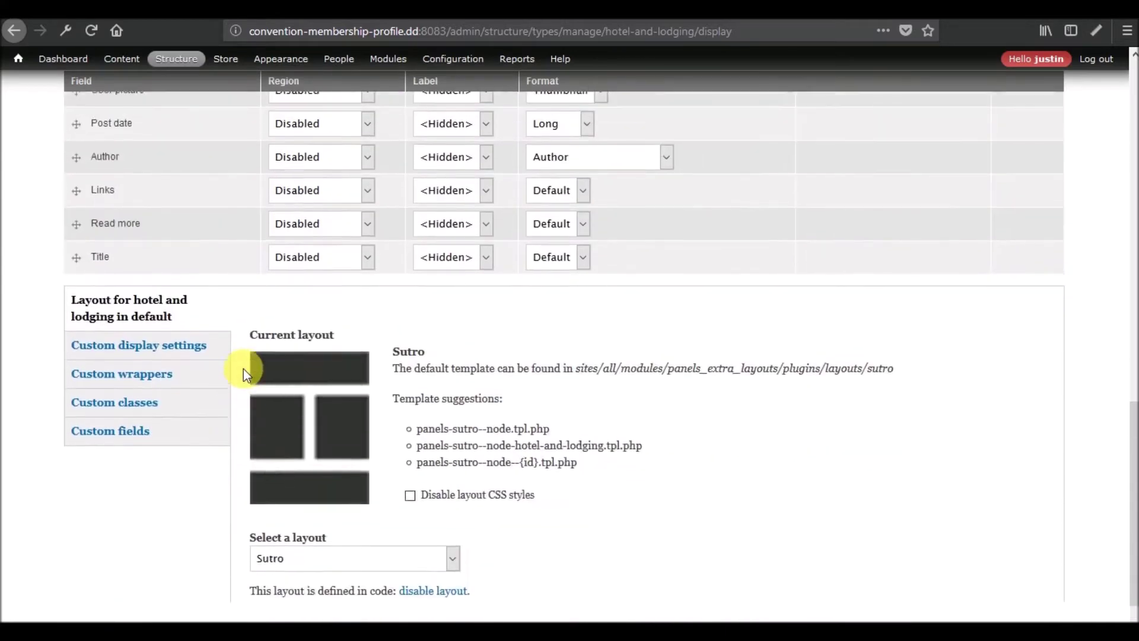
pyautogui.scroll(2, 243, 368)
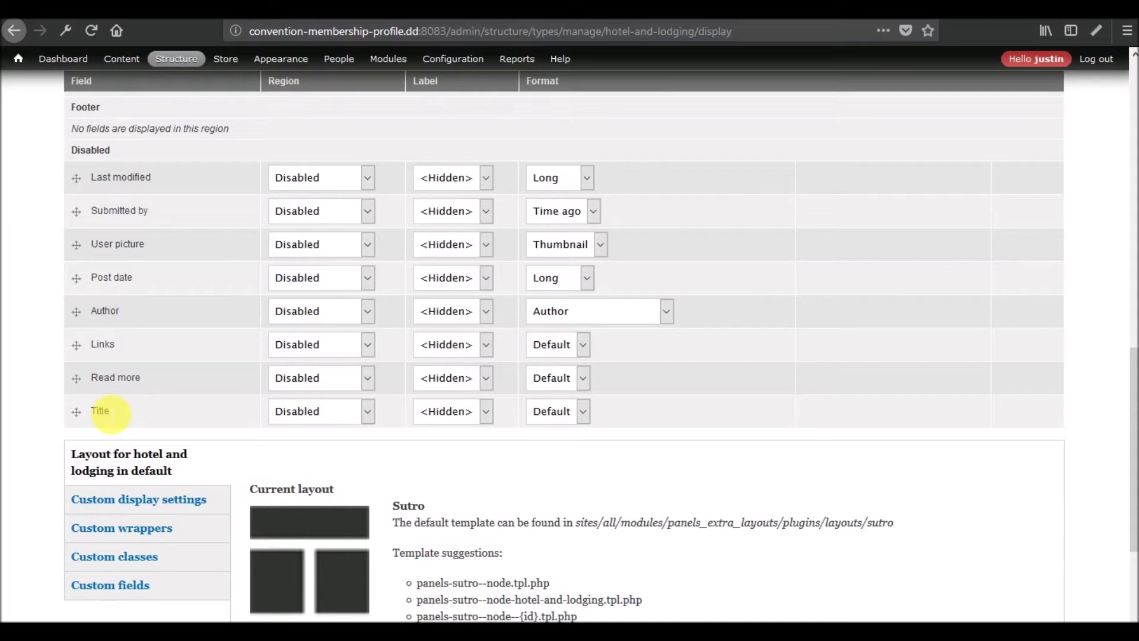
# - Open Hotel and Lodging's Teaser display, select the Sutro layout for it and save the display settings
pyautogui.scroll(12, 310, 261)
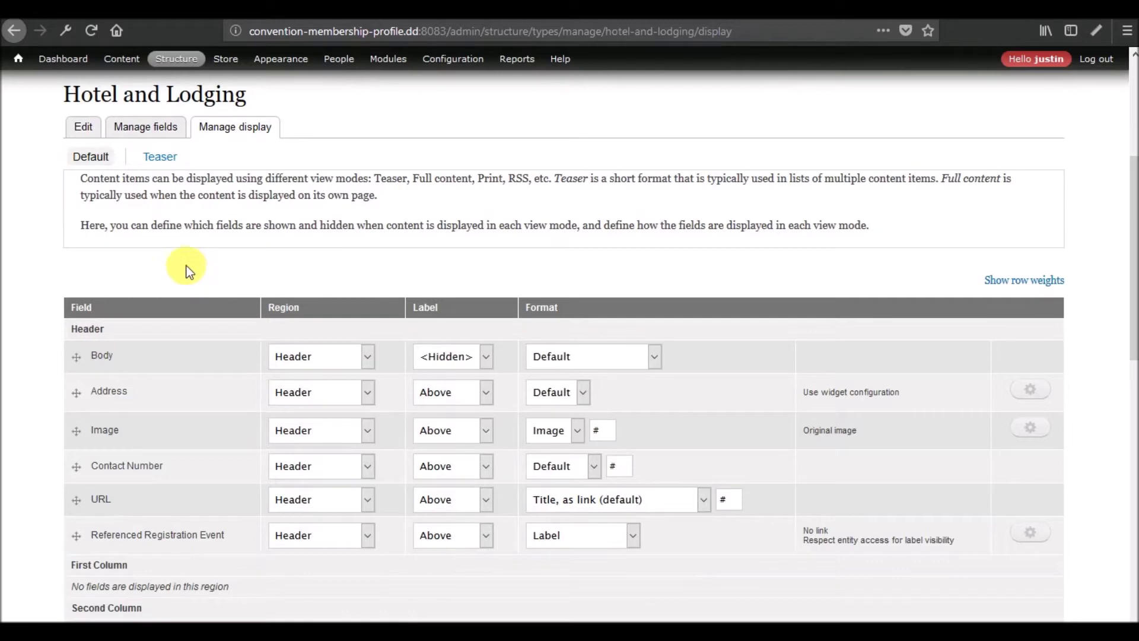
pyautogui.click(160, 167)
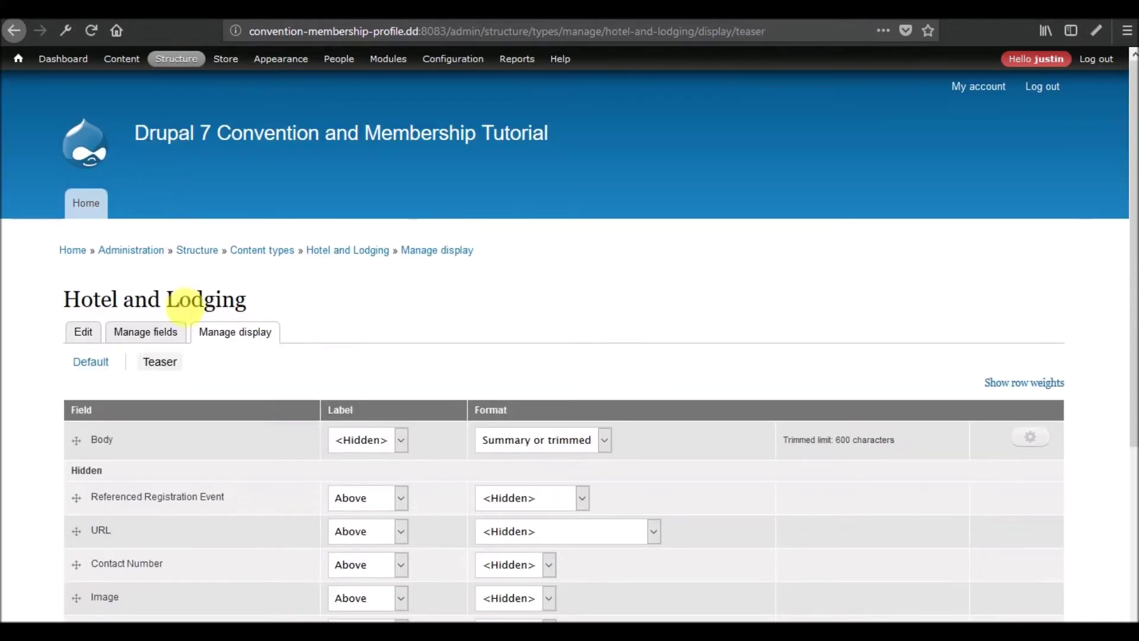
pyautogui.scroll(-5, 221, 338)
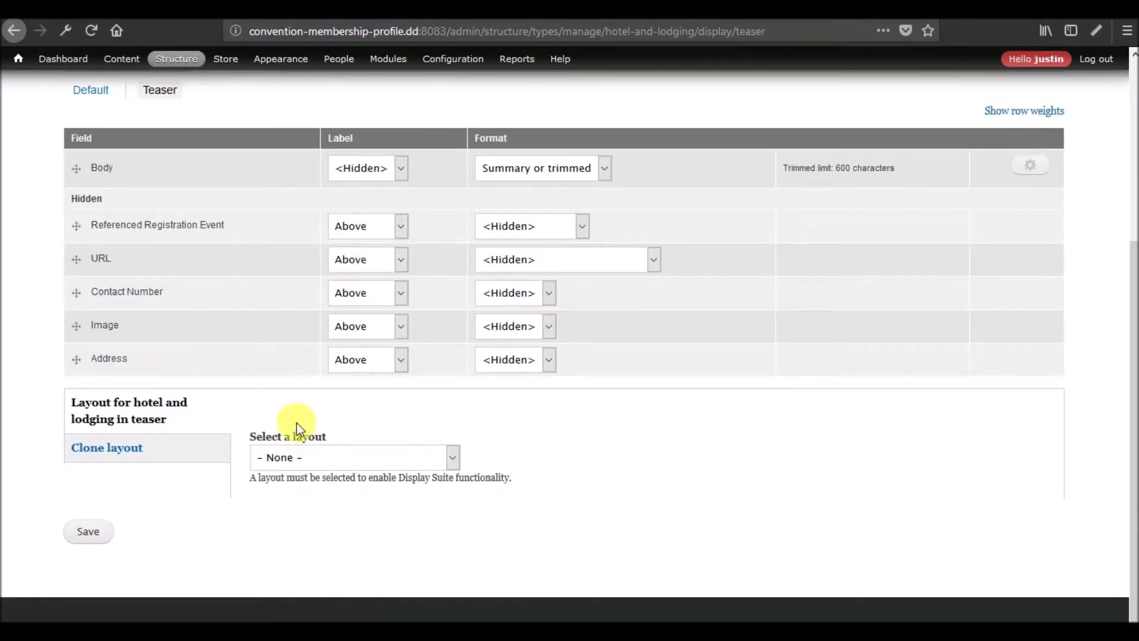
pyautogui.click(330, 454)
pyautogui.scroll(-6, 339, 294)
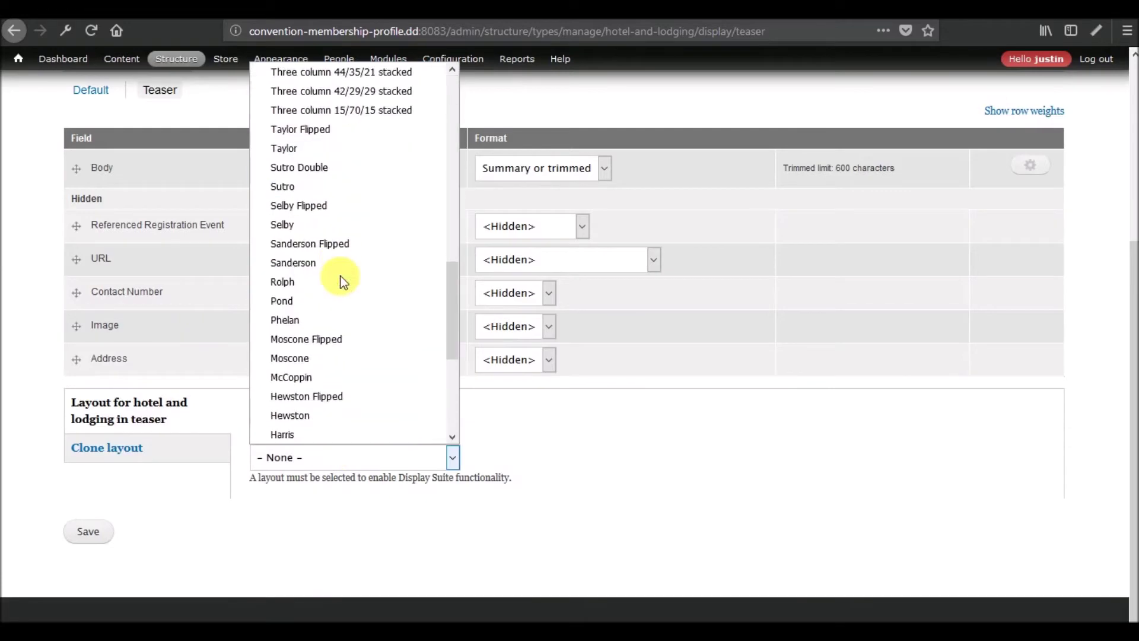
pyautogui.click(312, 187)
pyautogui.scroll(-5, 221, 461)
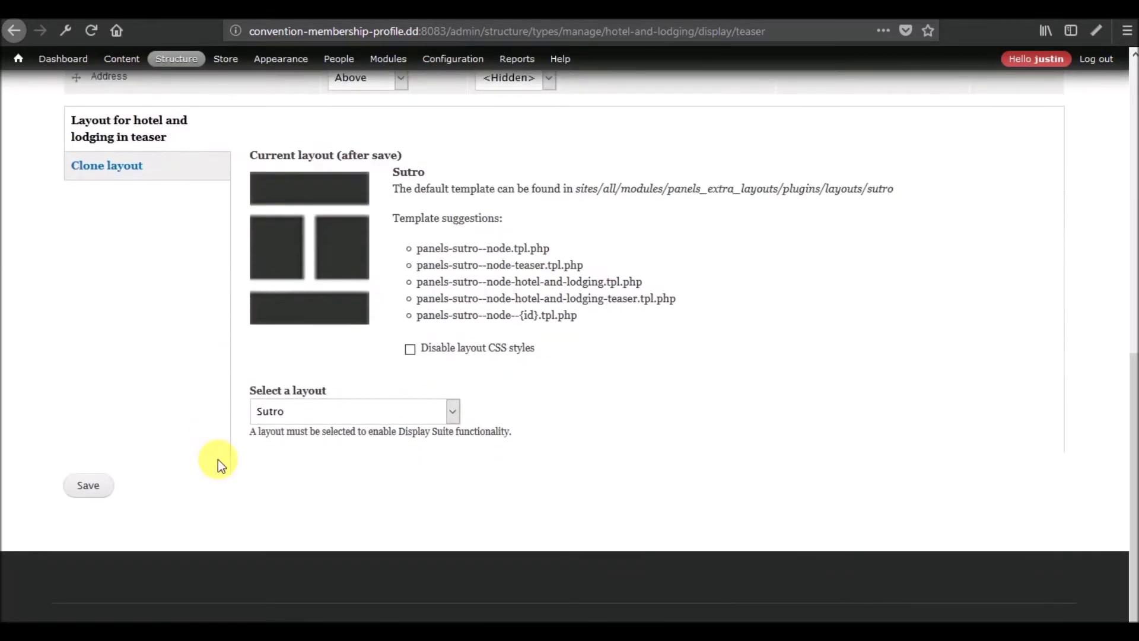
pyautogui.click(94, 492)
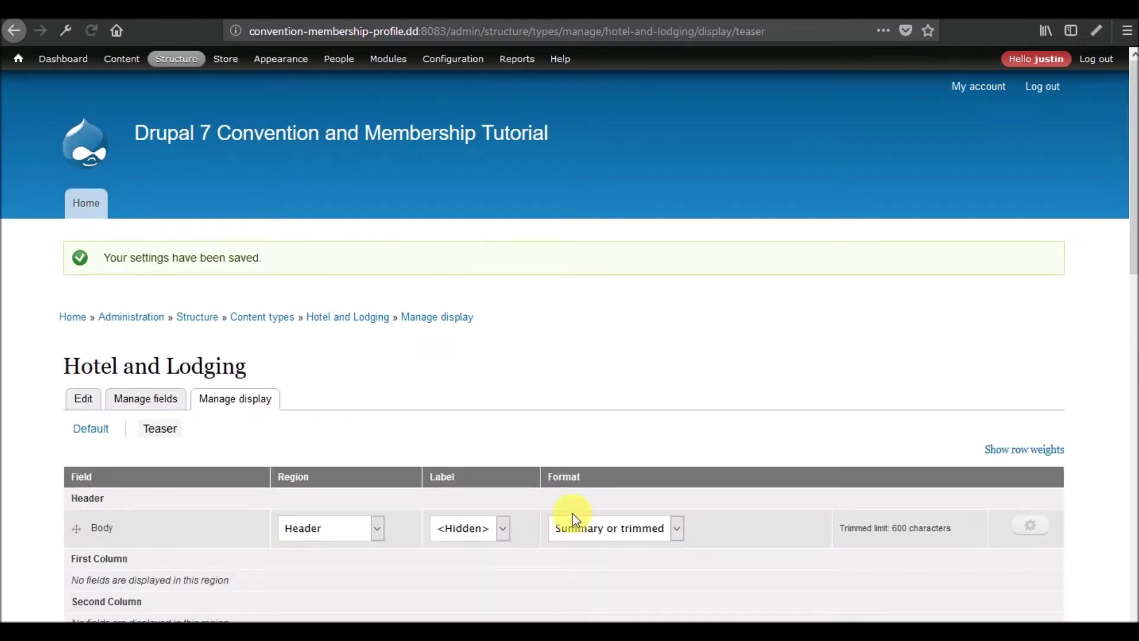
# - Examine the Teaser display's regions and disabled fields, comparing them with the Sutro layout preview
pyautogui.scroll(-5, 573, 519)
pyautogui.scroll(-3, 574, 518)
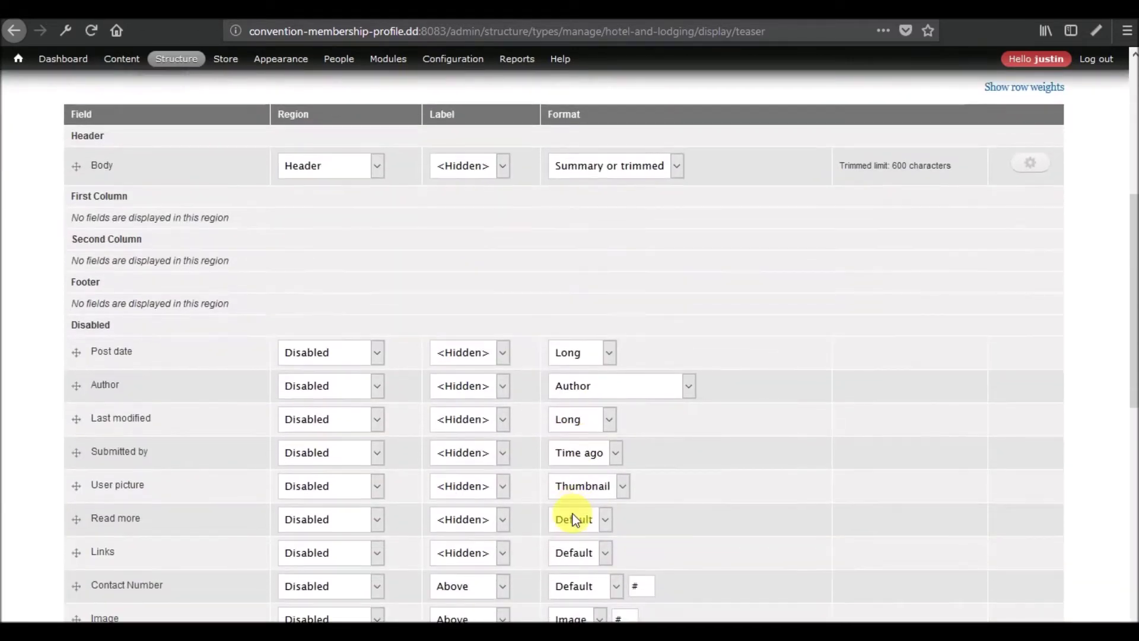
pyautogui.scroll(-10, 572, 514)
pyautogui.scroll(6, 572, 513)
pyautogui.scroll(-8, 572, 514)
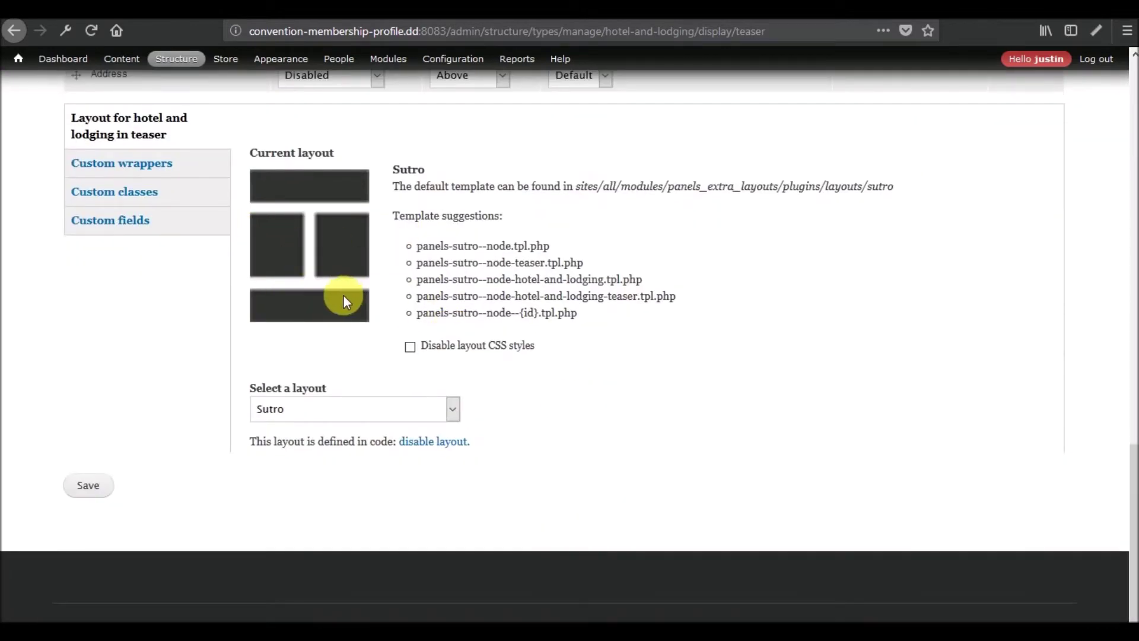
pyautogui.scroll(8, 528, 326)
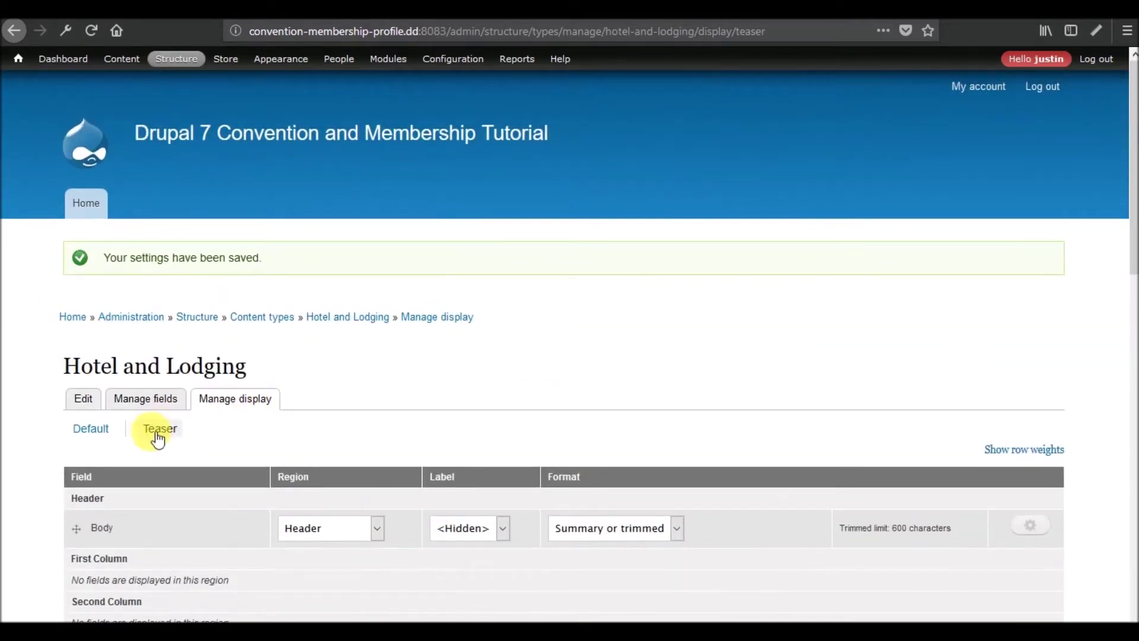
pyautogui.scroll(-3, 98, 437)
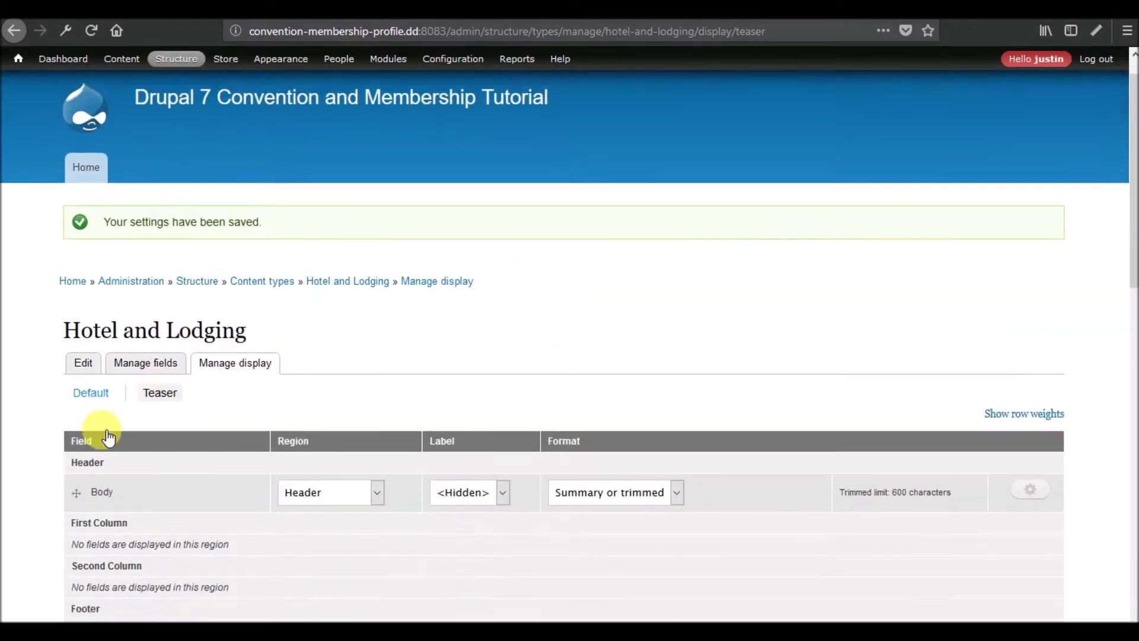
pyautogui.scroll(-5, 102, 438)
pyautogui.scroll(3, 109, 436)
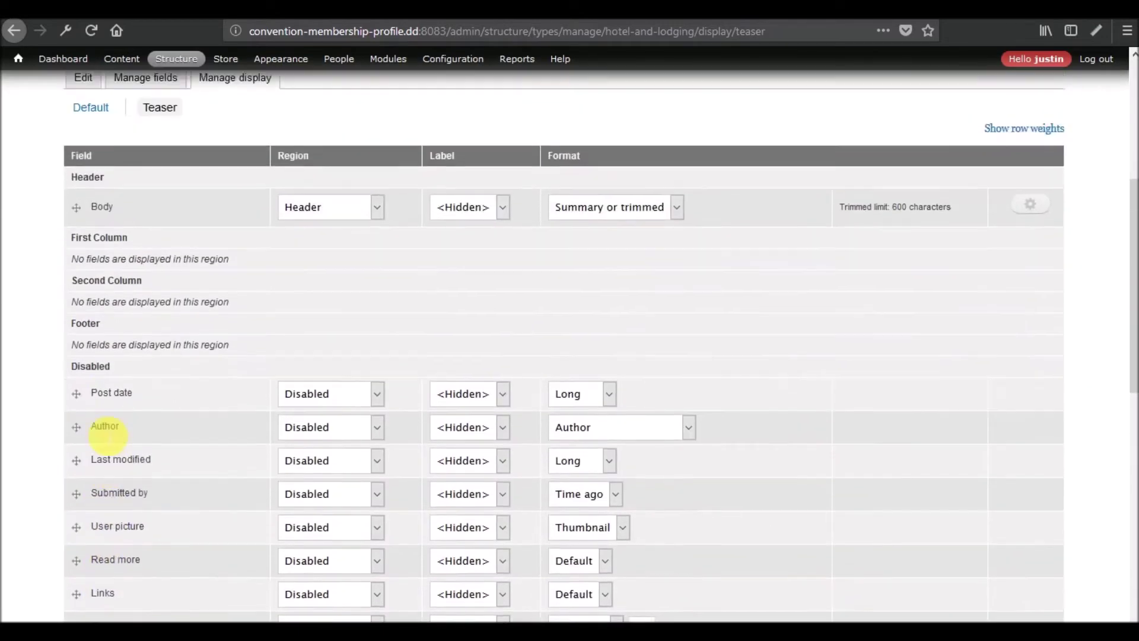
# - Assign the teaser's Body field to the Footer region, and Contact Number and URL to Second Column
pyautogui.click(369, 262)
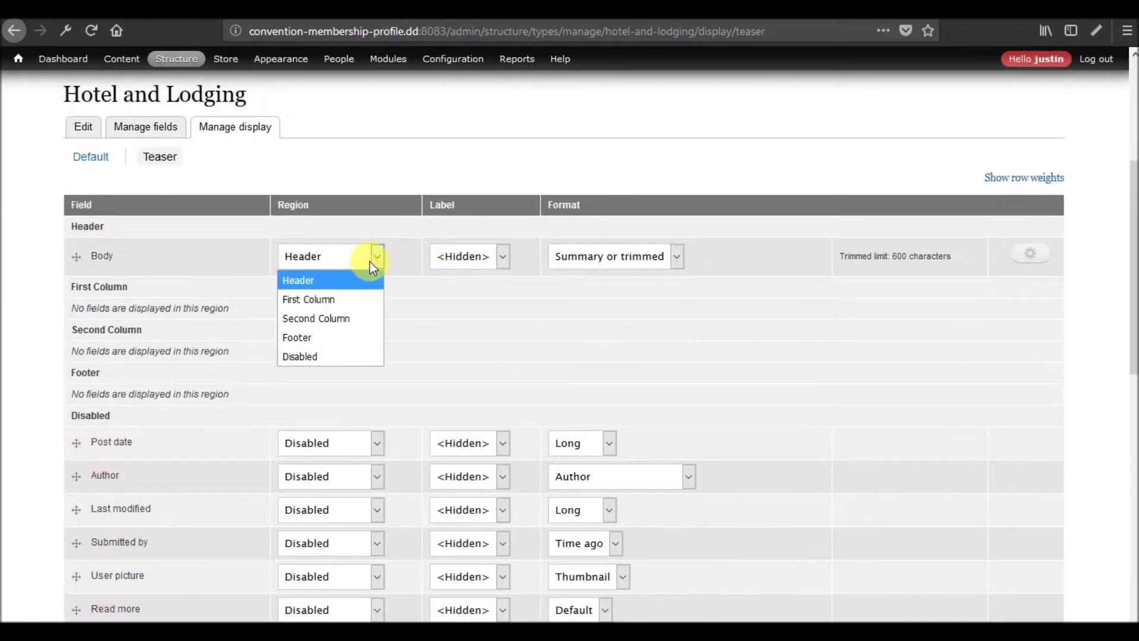
pyautogui.click(346, 336)
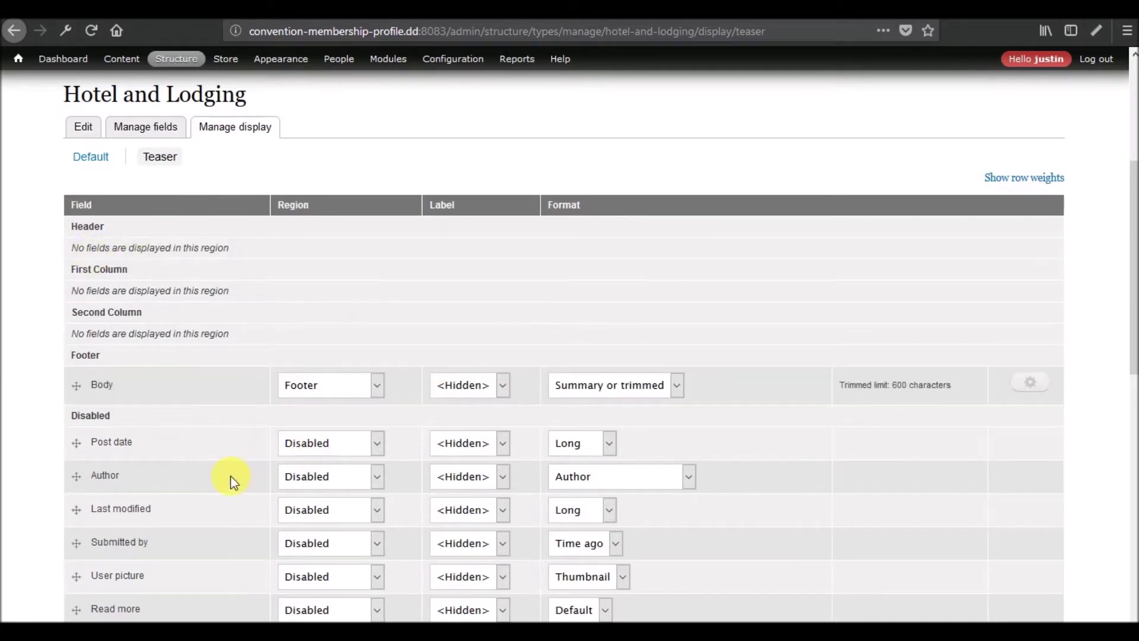
pyautogui.scroll(-3, 231, 482)
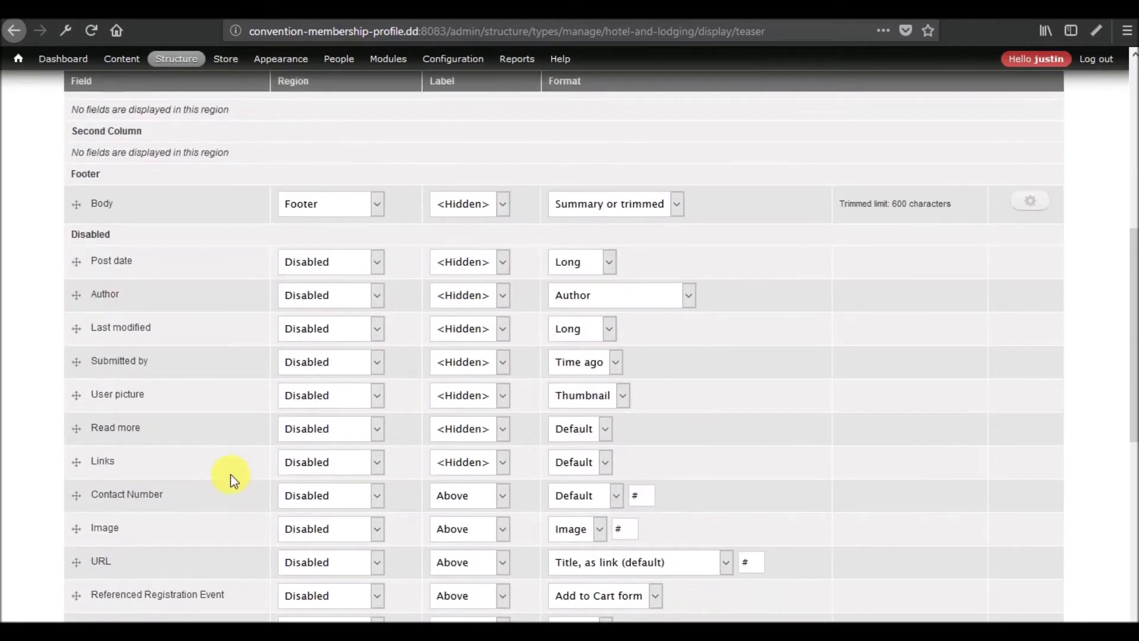
pyautogui.click(375, 499)
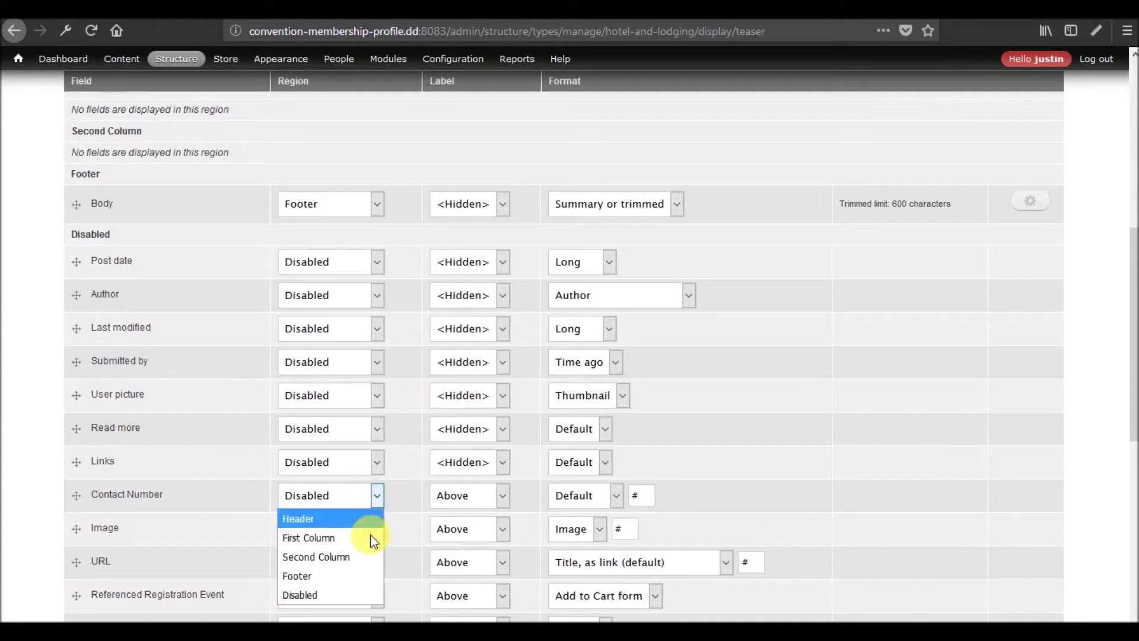
pyautogui.click(364, 556)
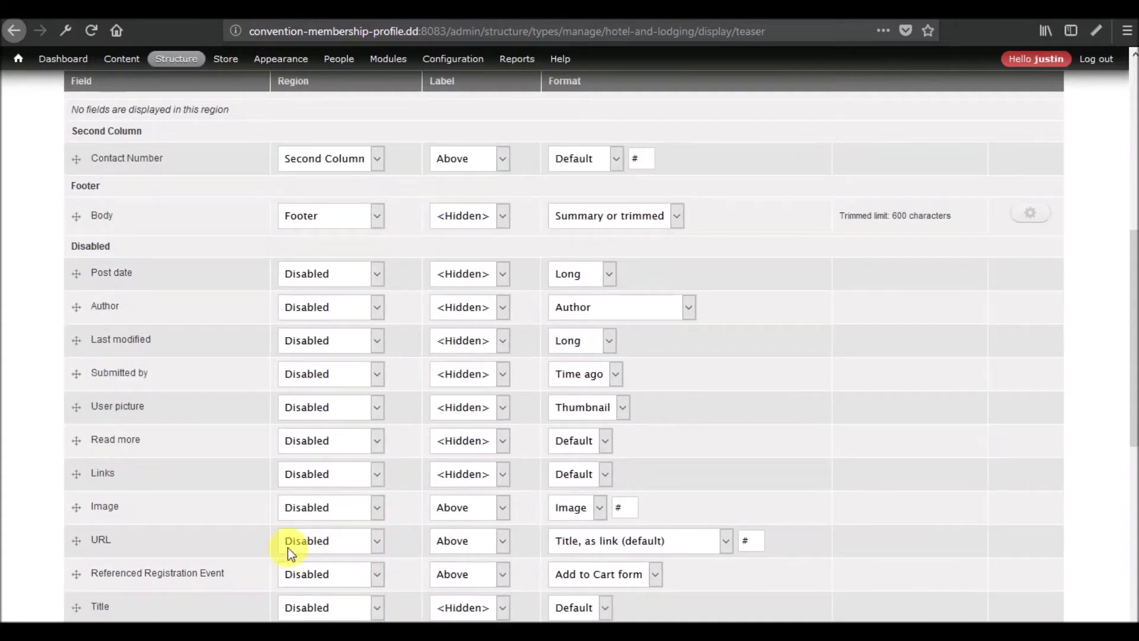
pyautogui.click(370, 543)
pyautogui.click(361, 601)
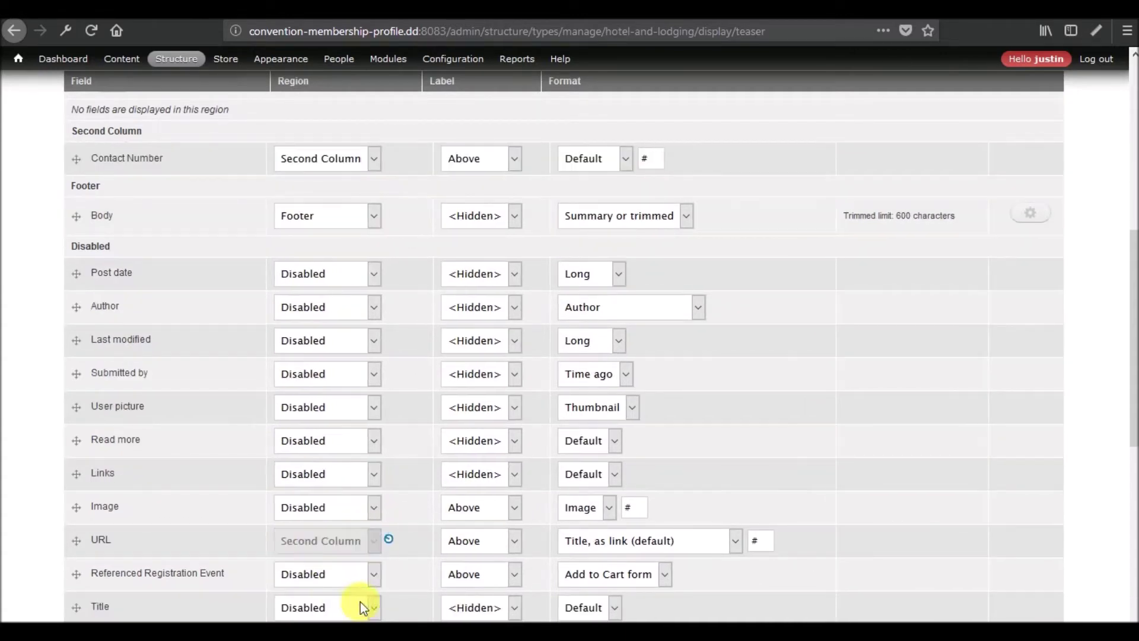
# - Assign the teaser's Referenced Registration Event and Title fields to the Header region
pyautogui.scroll(-5, 258, 503)
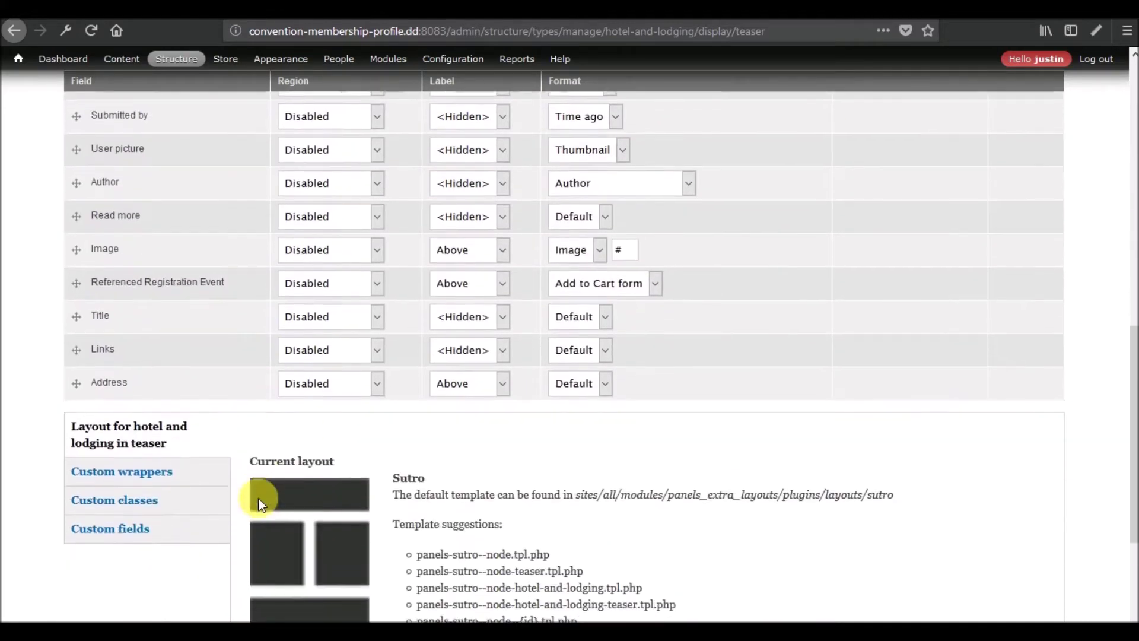
pyautogui.click(378, 277)
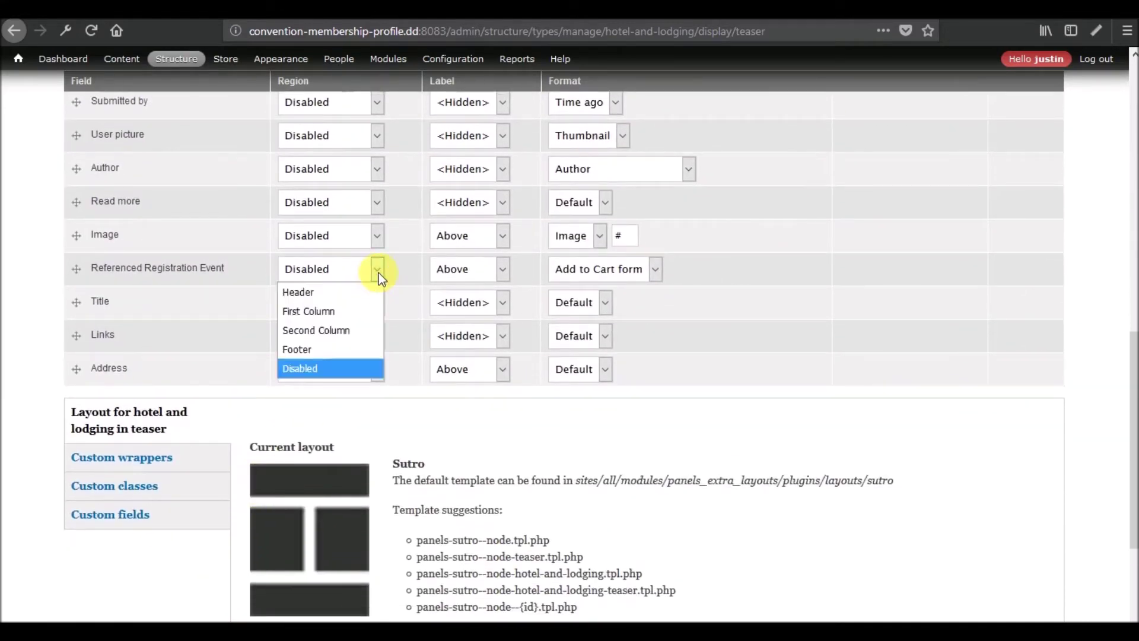
pyautogui.click(350, 291)
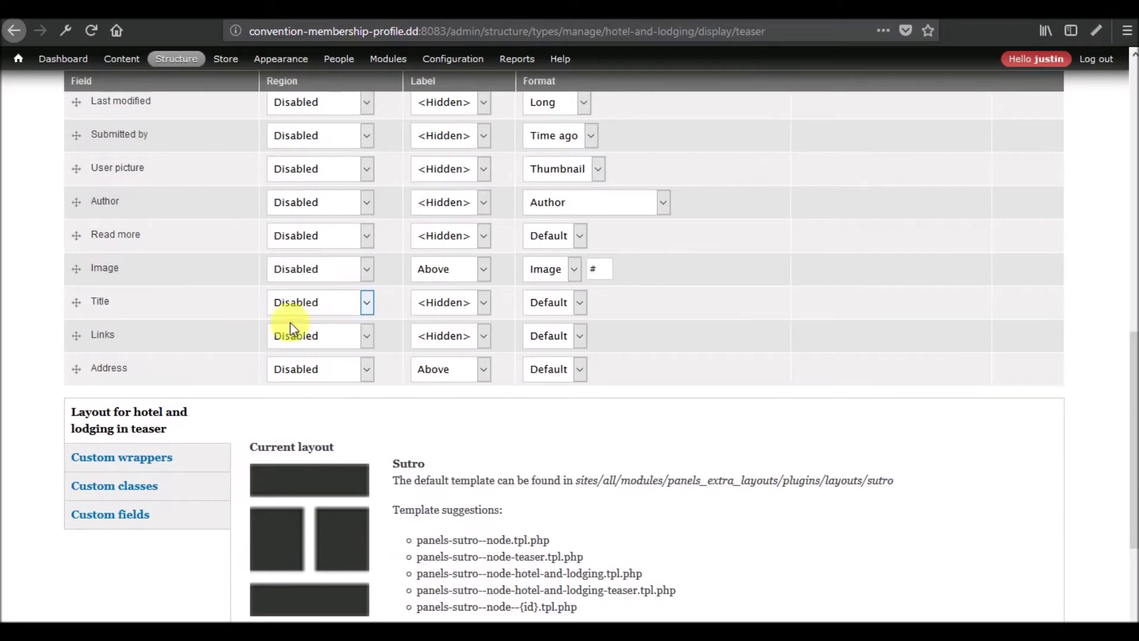
pyautogui.click(366, 302)
pyautogui.click(339, 327)
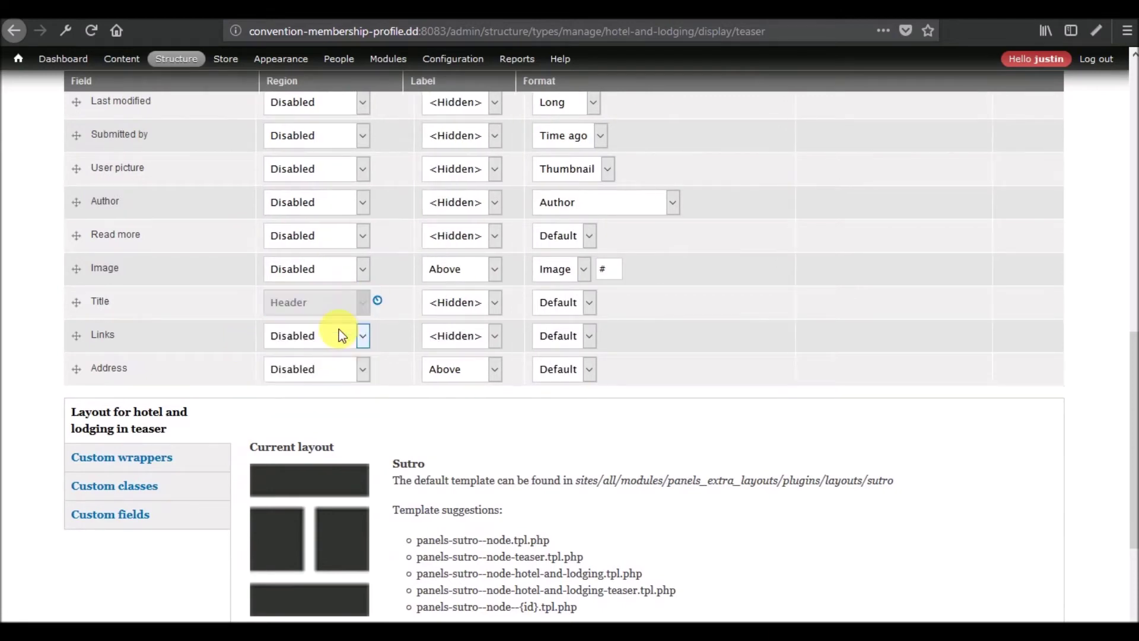
# - Assign the teaser's Address field to Second Column and its Image field to First Column
pyautogui.click(365, 375)
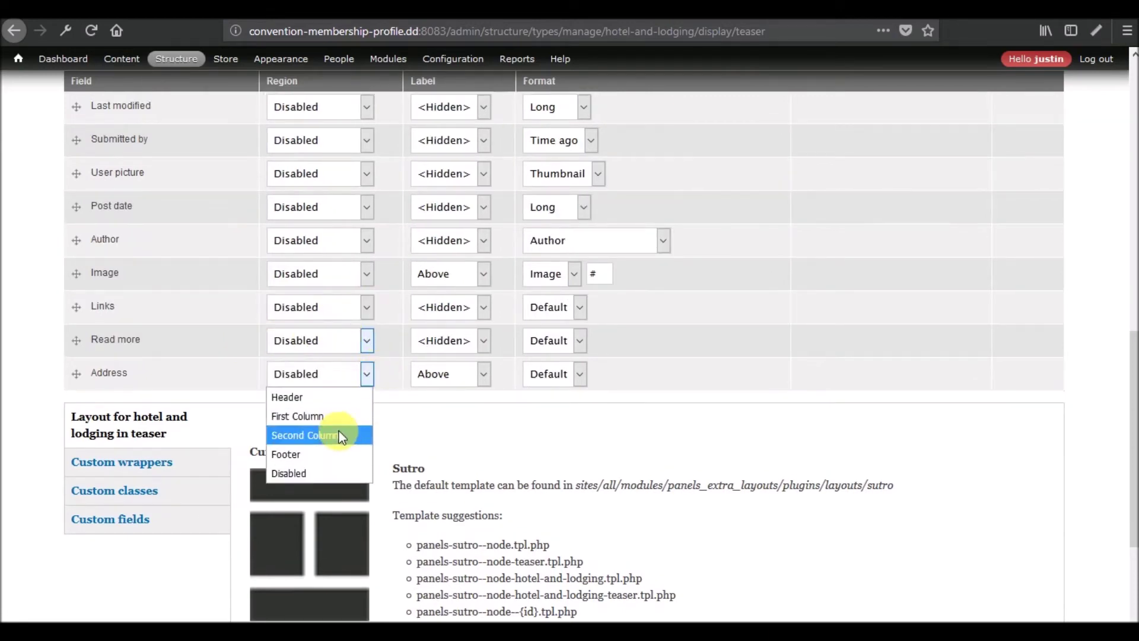
pyautogui.click(336, 434)
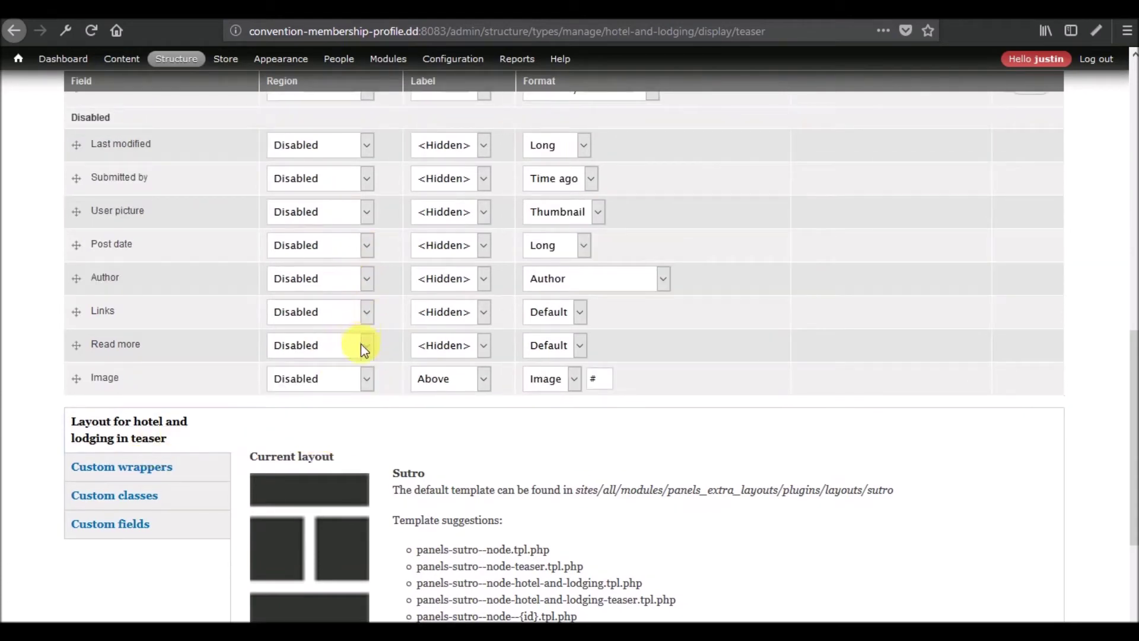
pyautogui.click(364, 381)
pyautogui.click(339, 418)
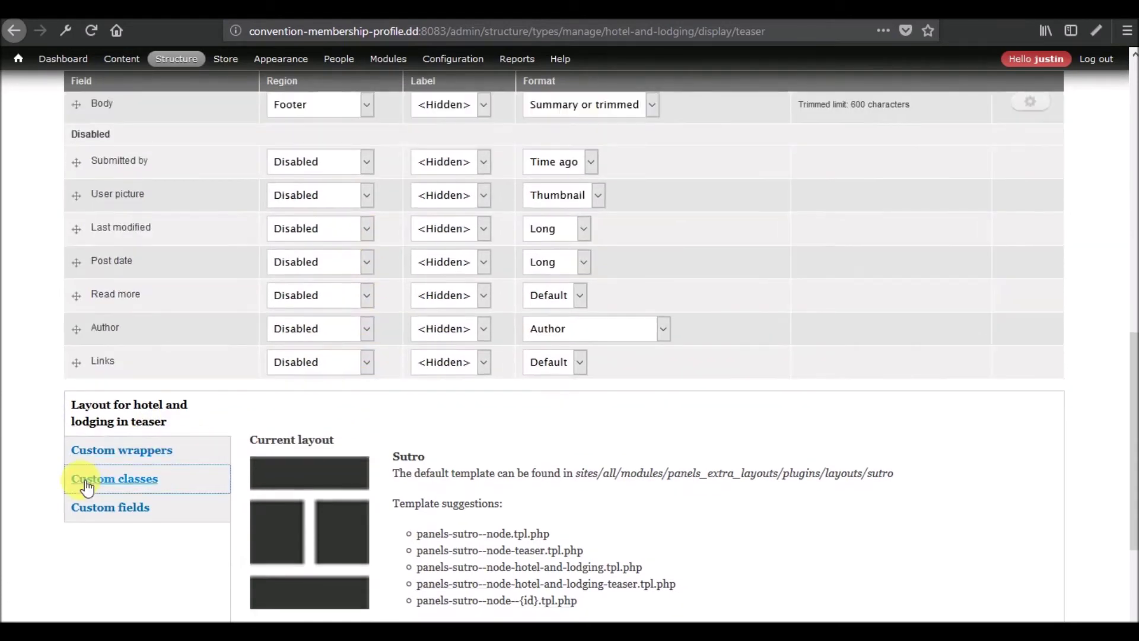
# - Review how the teaser's fields are arranged across the header, columns, footer and disabled regions
pyautogui.scroll(6, 86, 487)
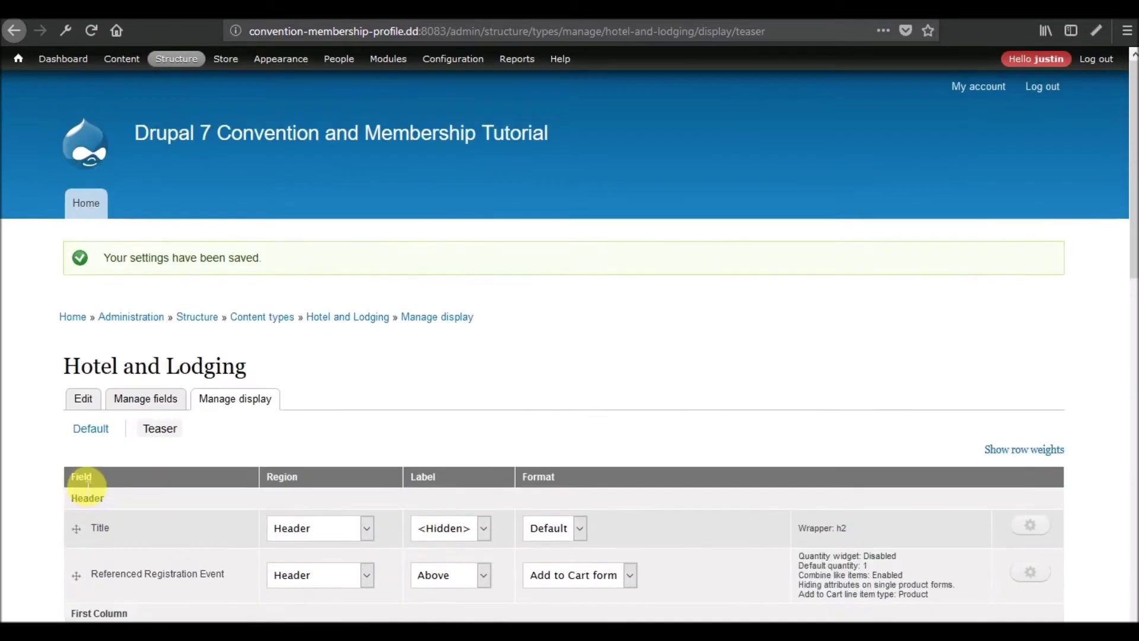
pyautogui.scroll(-5, 81, 479)
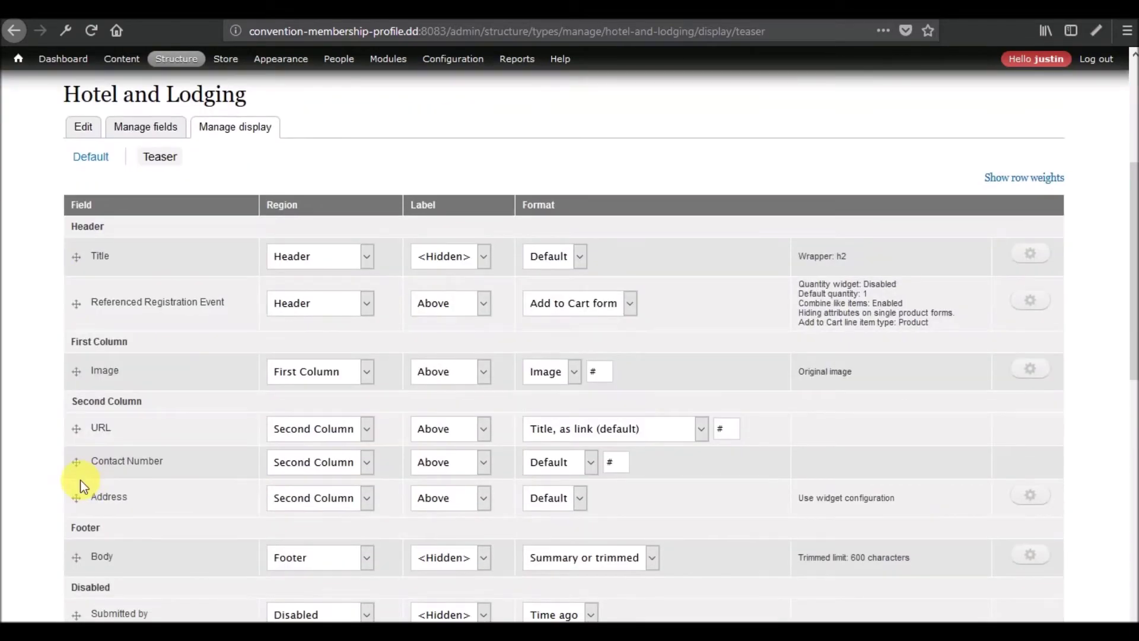
pyautogui.scroll(-10, 80, 480)
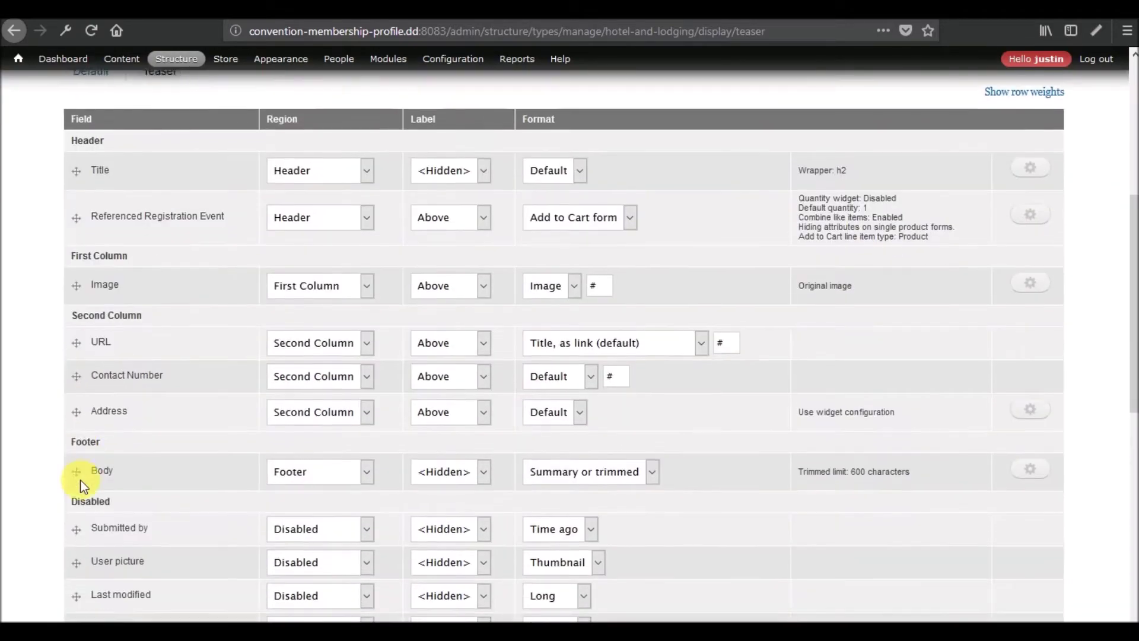
pyautogui.scroll(3, 89, 488)
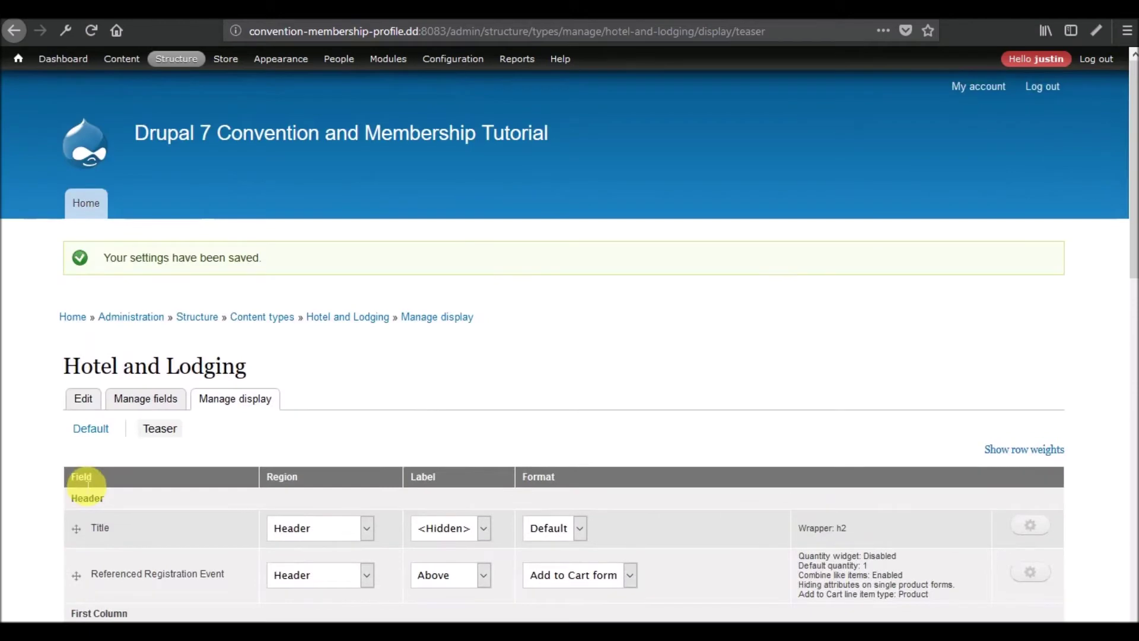
pyautogui.scroll(-8, 80, 479)
pyautogui.scroll(-3, 80, 479)
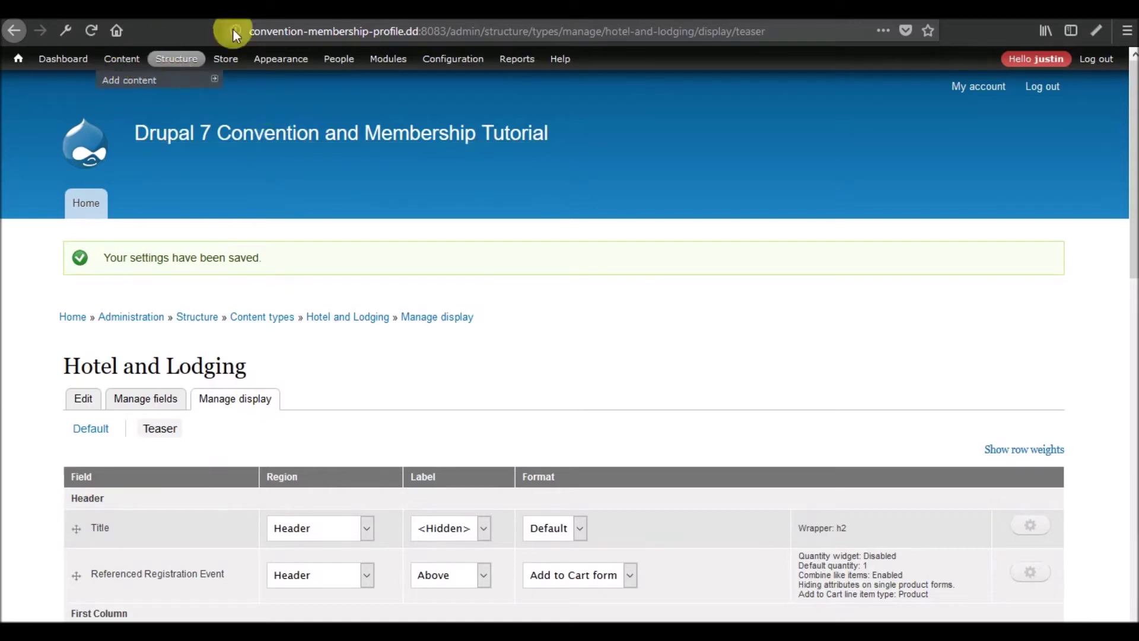
# - Go to the registration event's page at node/1
pyautogui.click(457, 46)
pyautogui.moveTo(458, 45); pyautogui.dragTo(773, 66)
pyautogui.write('node/1')
pyautogui.press('Return')
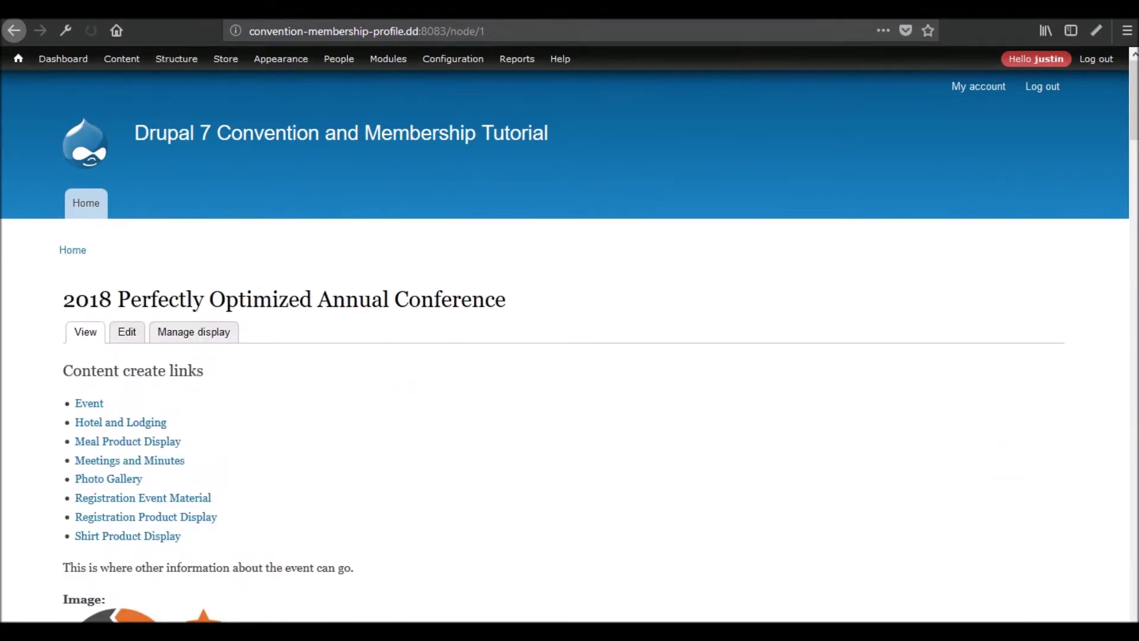
# - Look through the conference page to find how the Hotel and Lodging content is rendered among the other referenced content
pyautogui.scroll(-2, 569, 356)
pyautogui.scroll(-15, 445, 304)
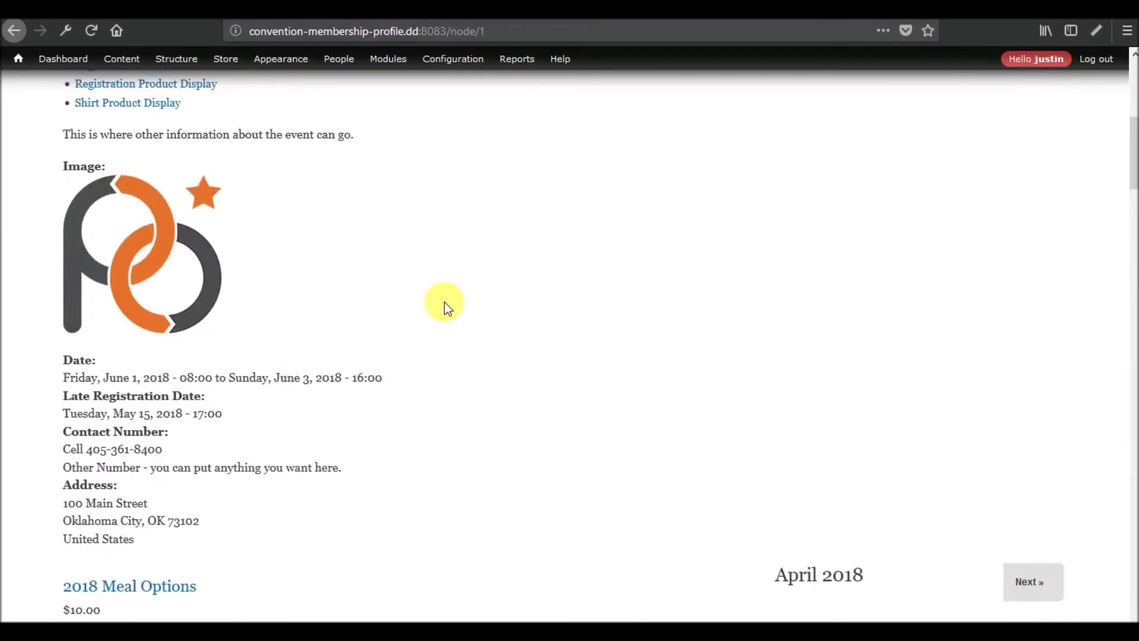
pyautogui.scroll(-20, 443, 301)
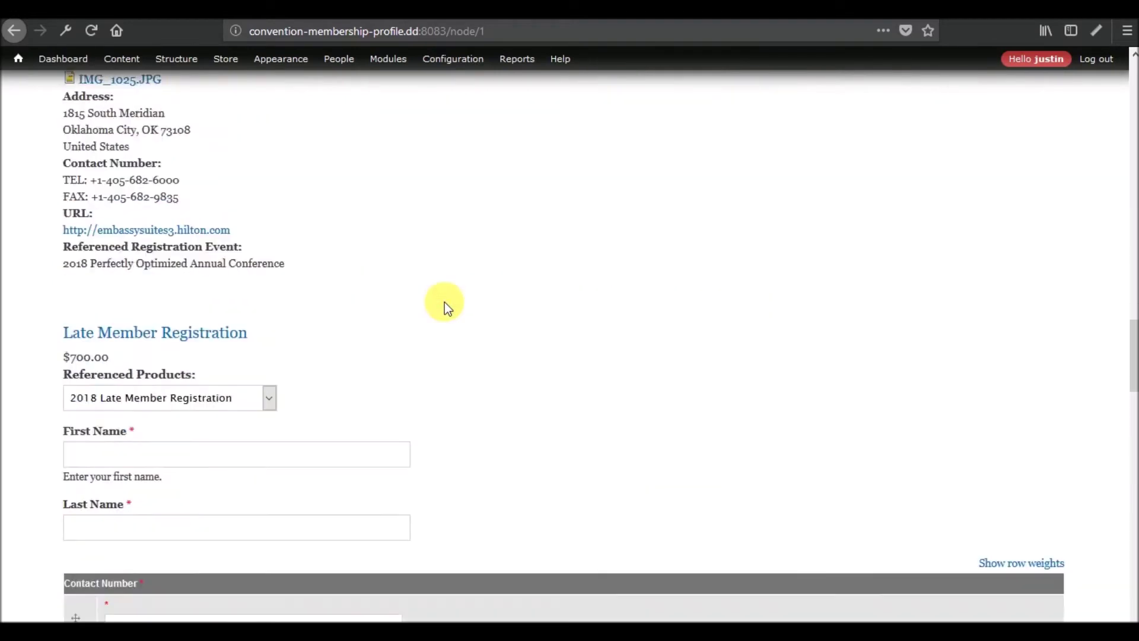
pyautogui.scroll(-12, 443, 301)
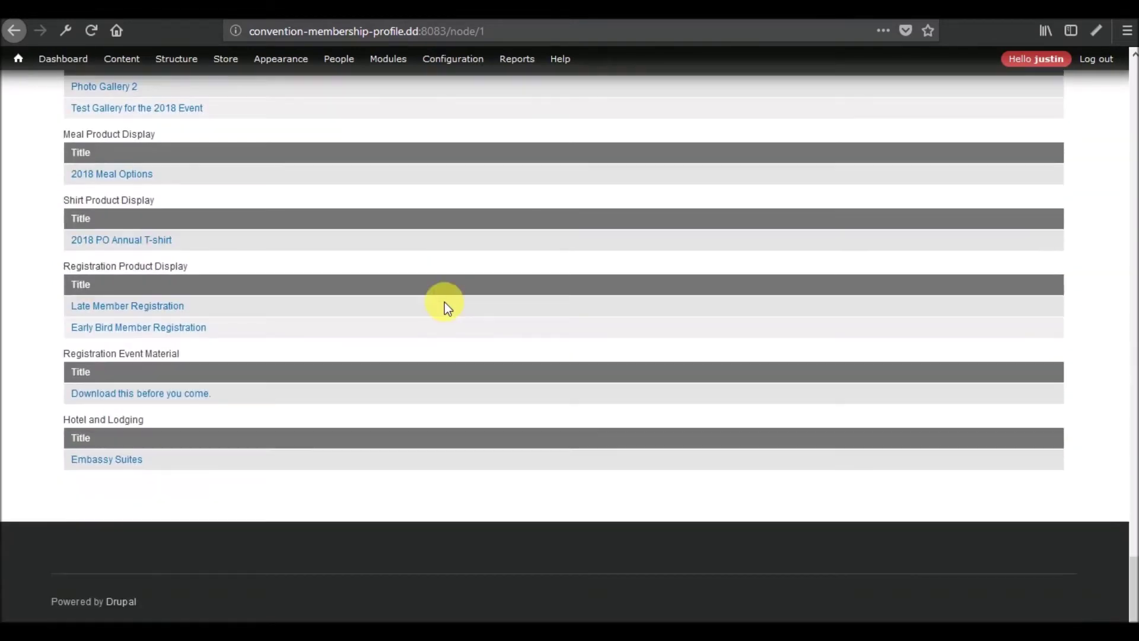
pyautogui.scroll(12, 300, 471)
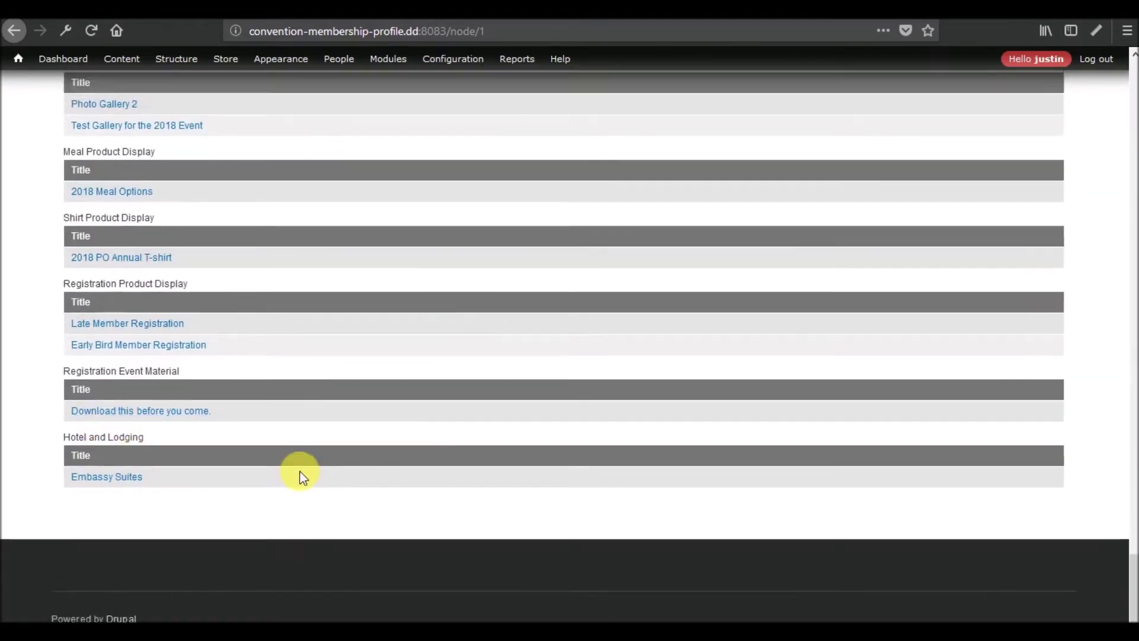
pyautogui.scroll(-12, 300, 471)
pyautogui.scroll(10, 300, 471)
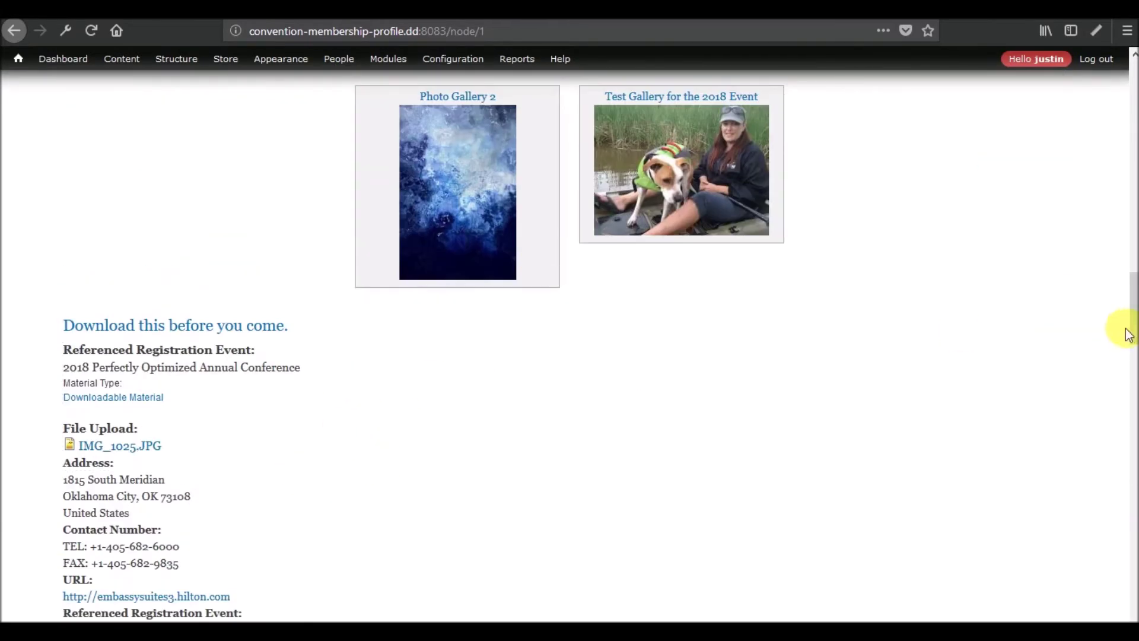
# - Locate the All Content listing on the conference page and open its view for editing
pyautogui.click(1059, 330)
pyautogui.scroll(-9, 858, 423)
pyautogui.scroll(-15, 1025, 459)
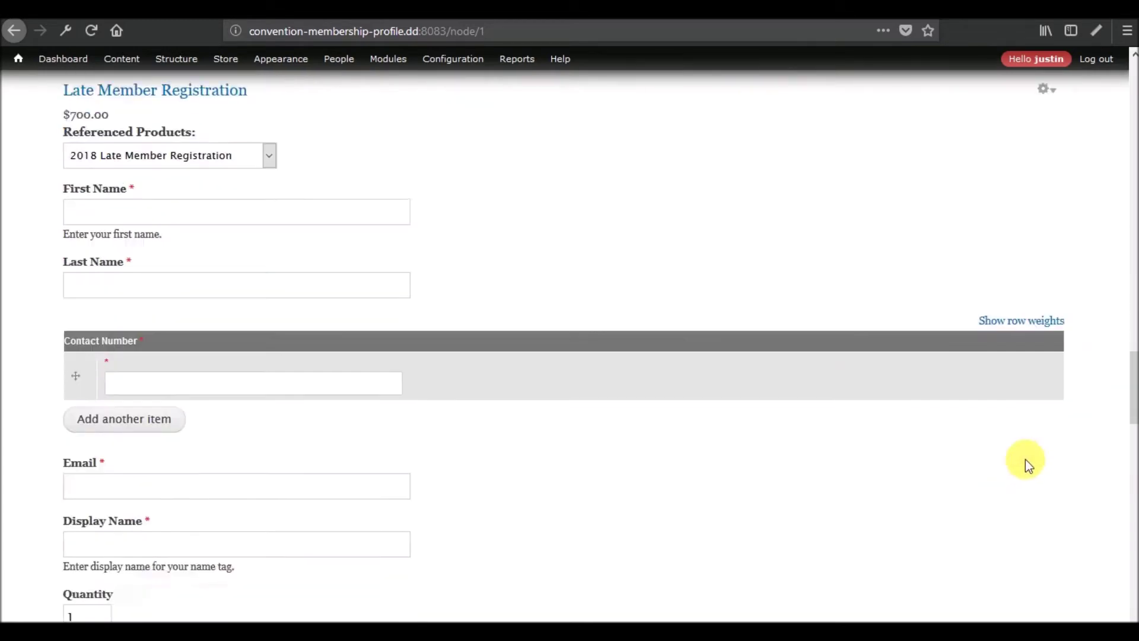
pyautogui.scroll(6, 1023, 249)
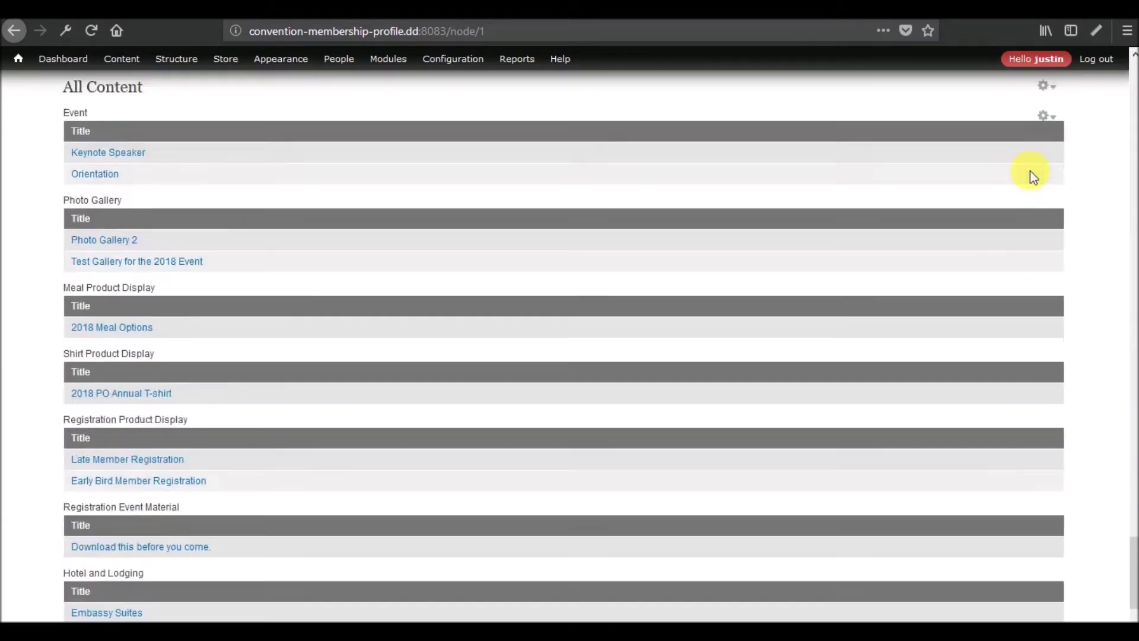
pyautogui.click(1044, 296)
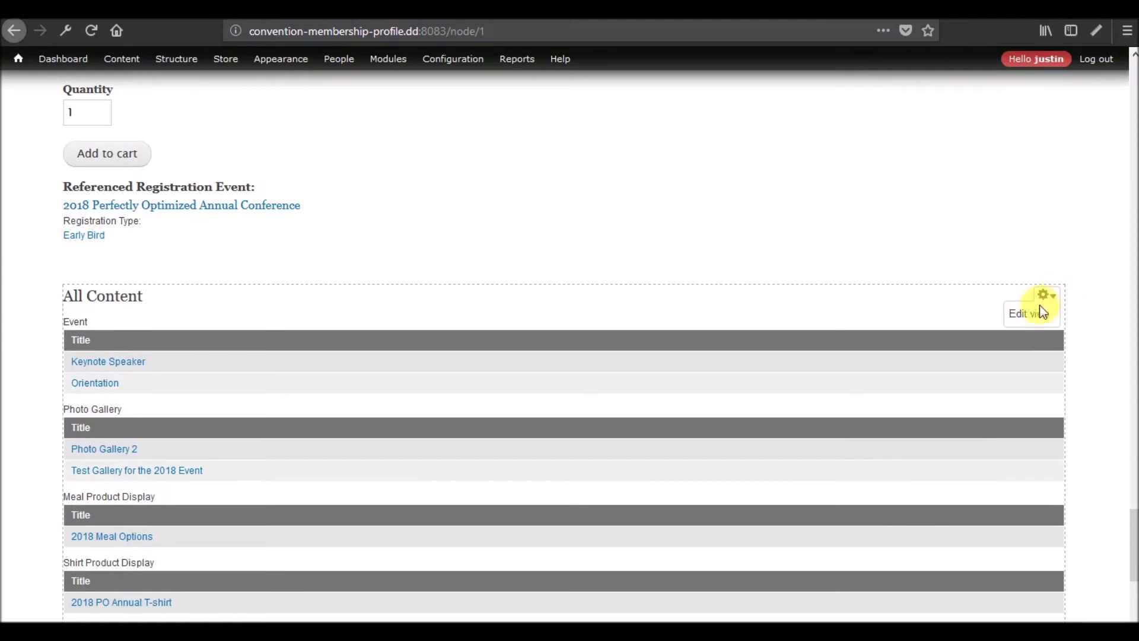
pyautogui.click(1039, 312)
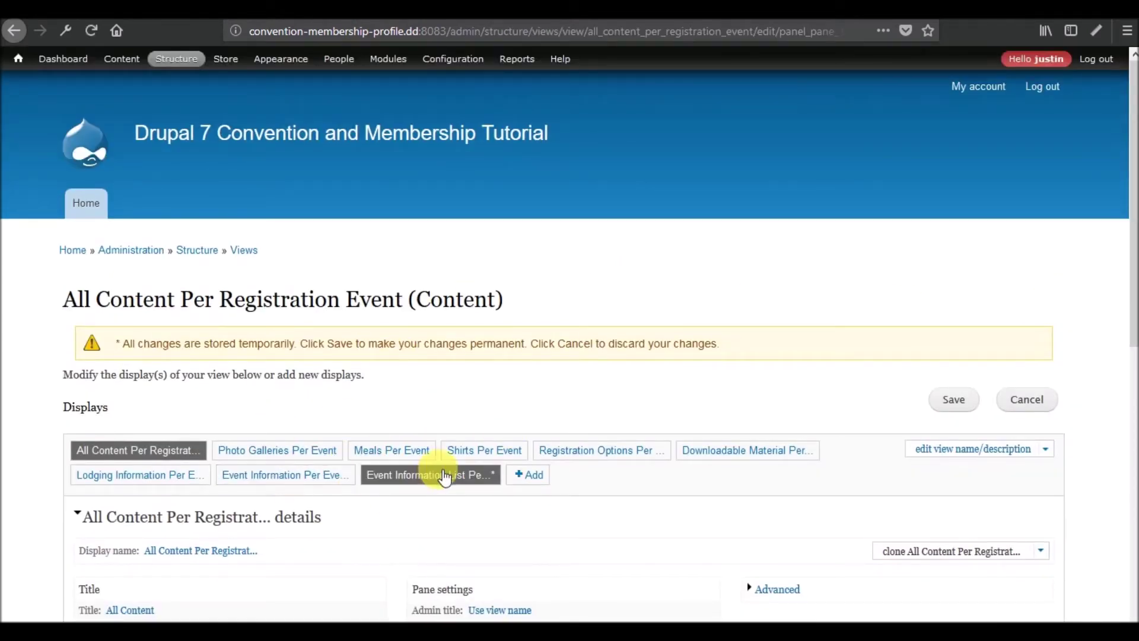
# - Check the Event Information List display's format and discard the view's unsaved changes
pyautogui.click(439, 482)
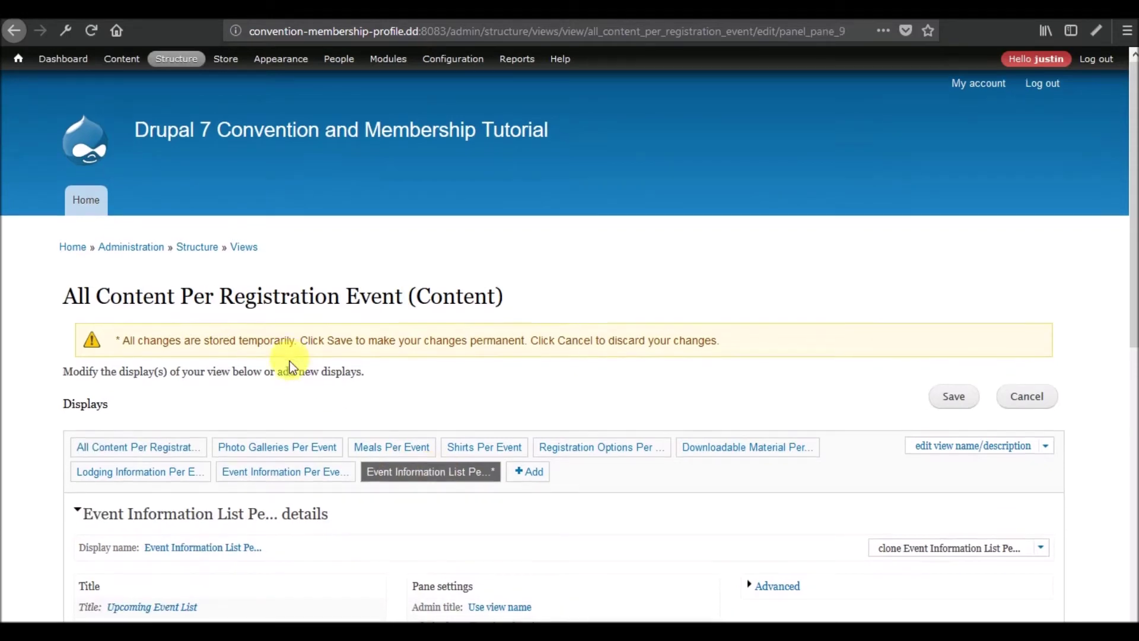
pyautogui.scroll(-5, 296, 368)
pyautogui.scroll(5, 501, 346)
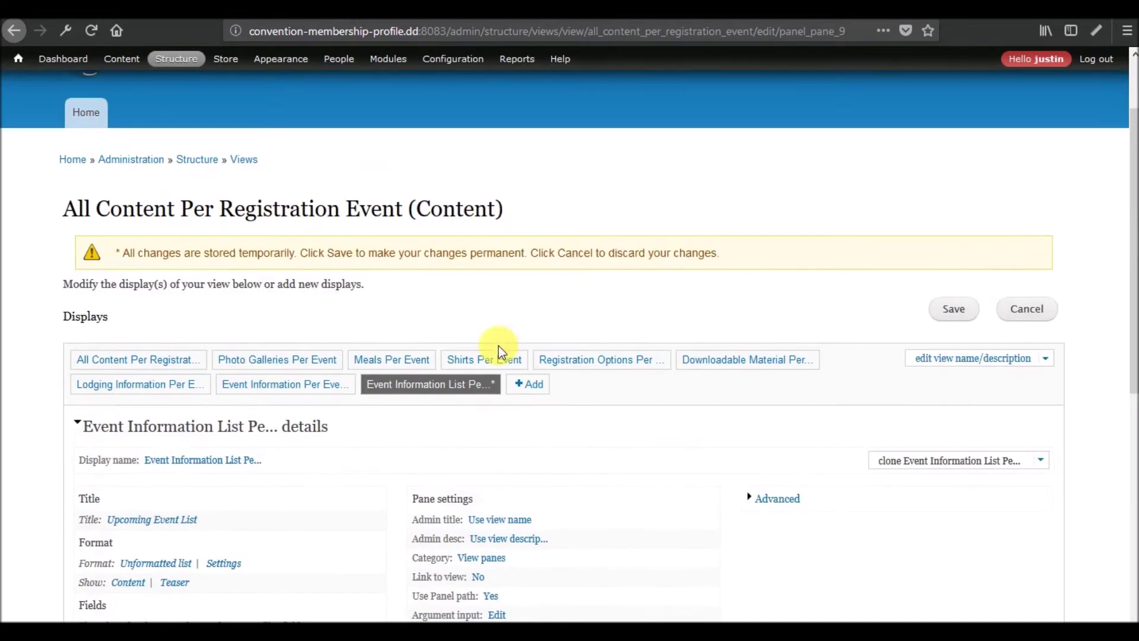
pyautogui.click(1042, 317)
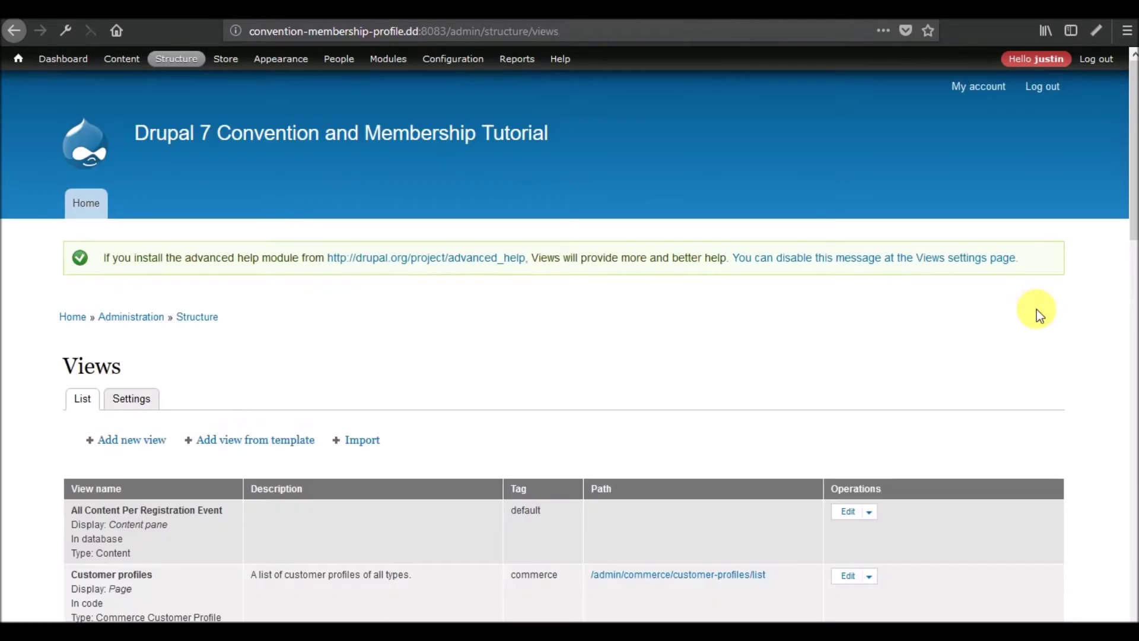
# - Reopen the All Content Per Registration Event view and review the Event Information List display's format, fields and filters
pyautogui.scroll(-8, 802, 305)
pyautogui.scroll(3, 802, 305)
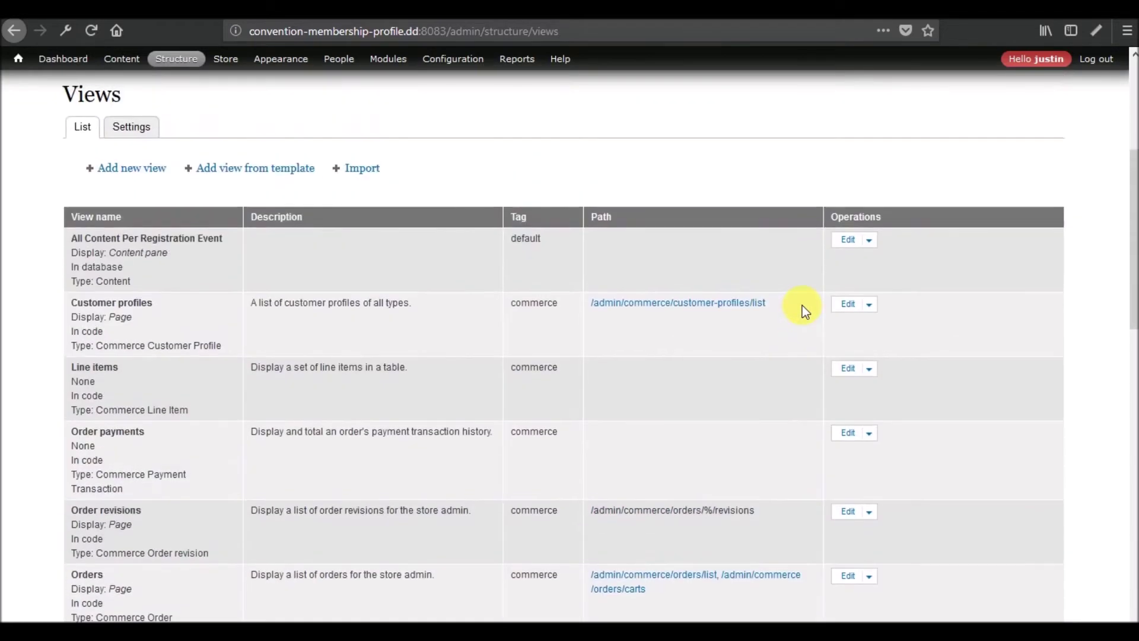
pyautogui.click(854, 242)
pyautogui.scroll(-5, 682, 272)
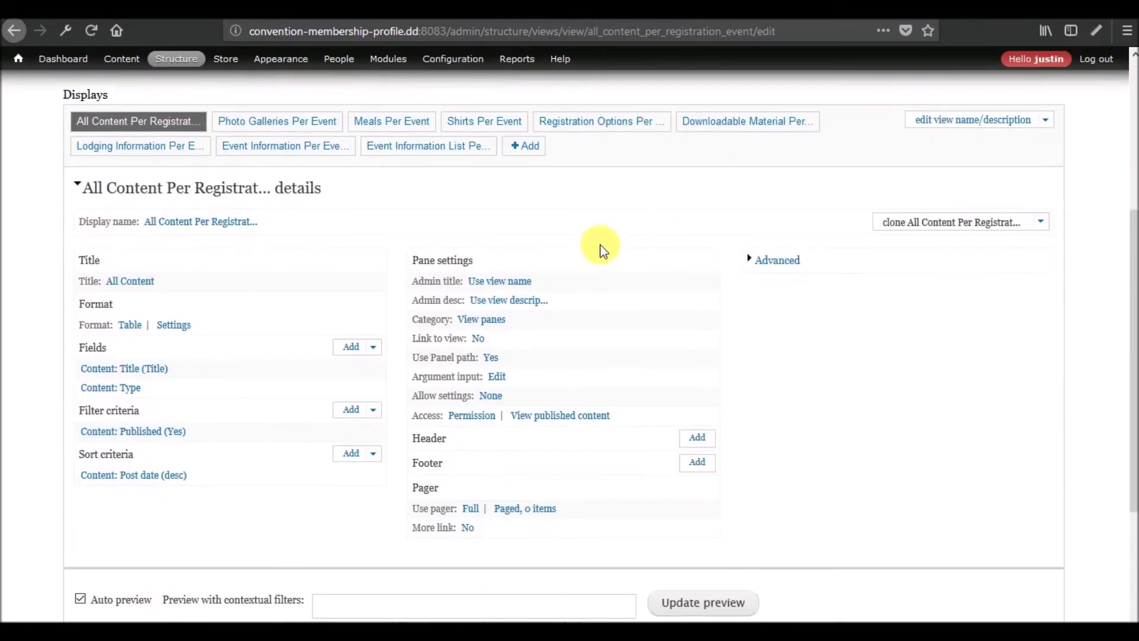
pyautogui.click(451, 148)
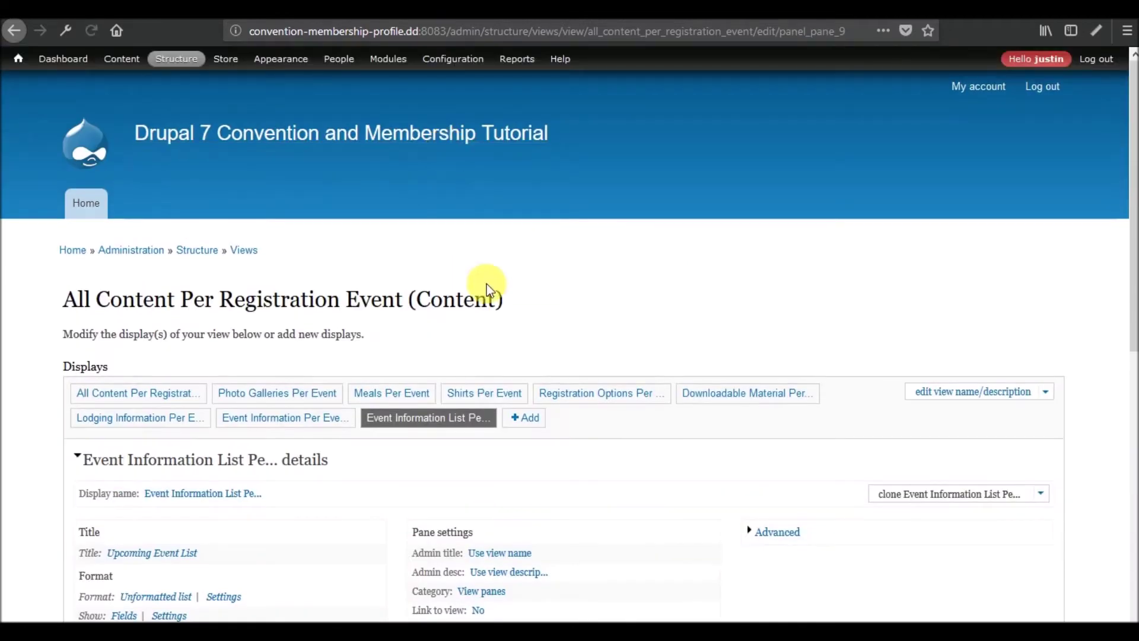
pyautogui.scroll(-8, 486, 283)
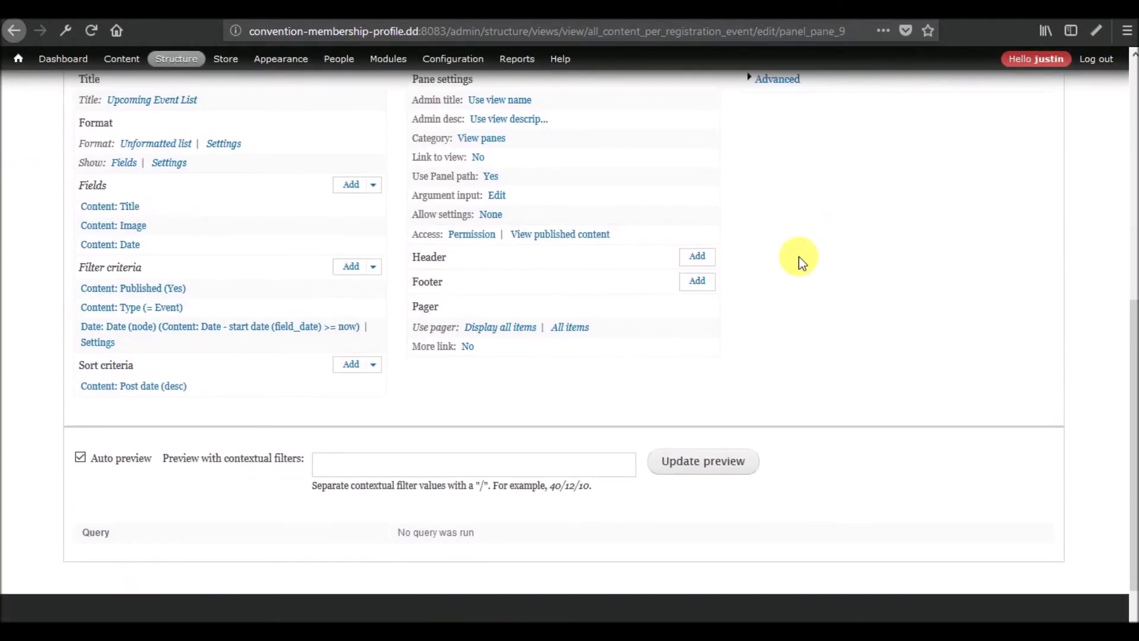
pyautogui.scroll(3, 799, 261)
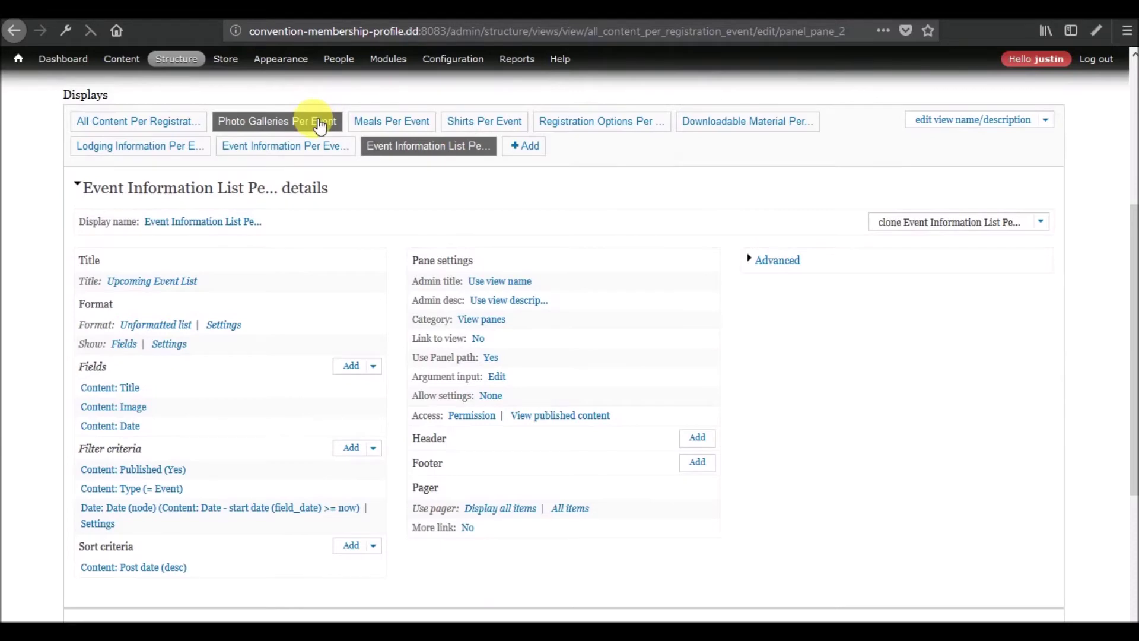
# - Compare the row format settings of the Photo Galleries Per Event and Lodging Information displays
pyautogui.scroll(-5, 310, 236)
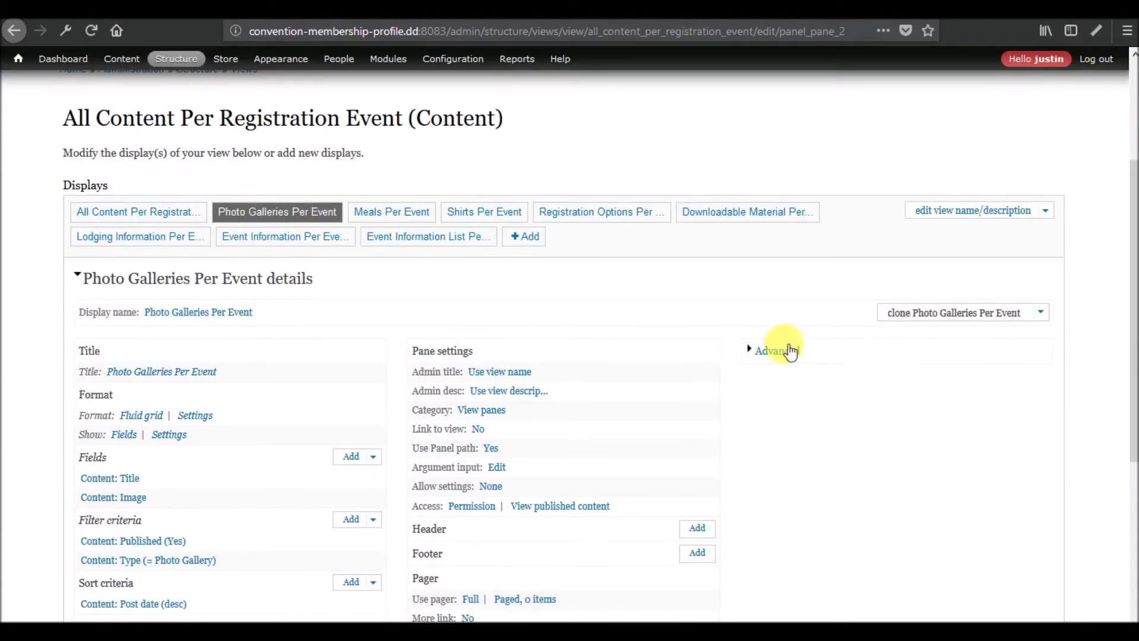
pyautogui.click(141, 236)
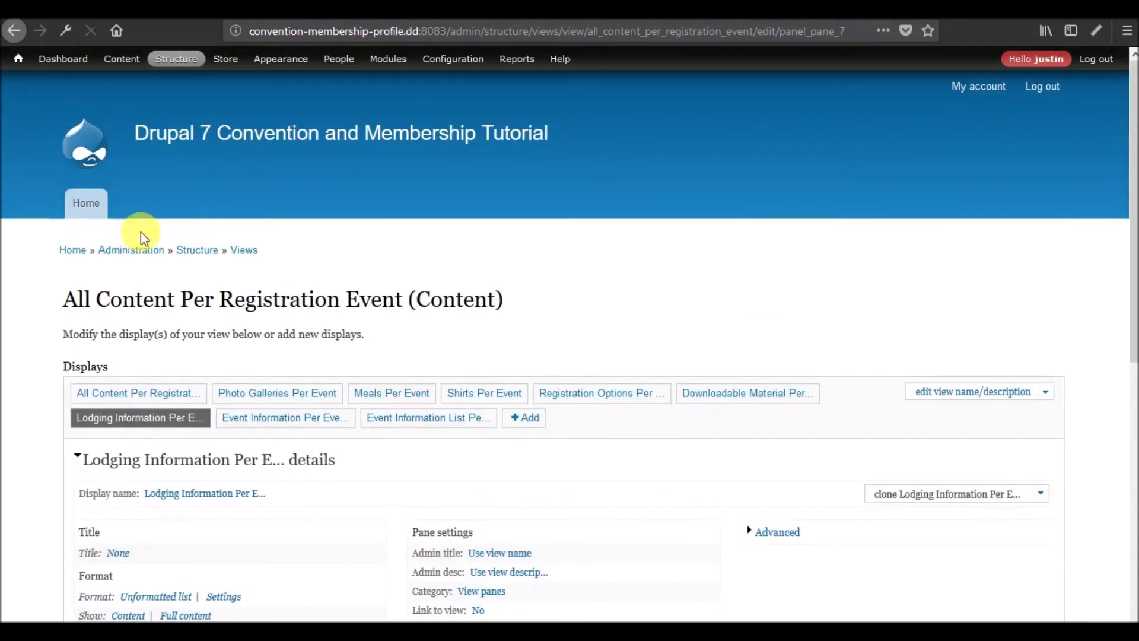
pyautogui.scroll(-5, 326, 414)
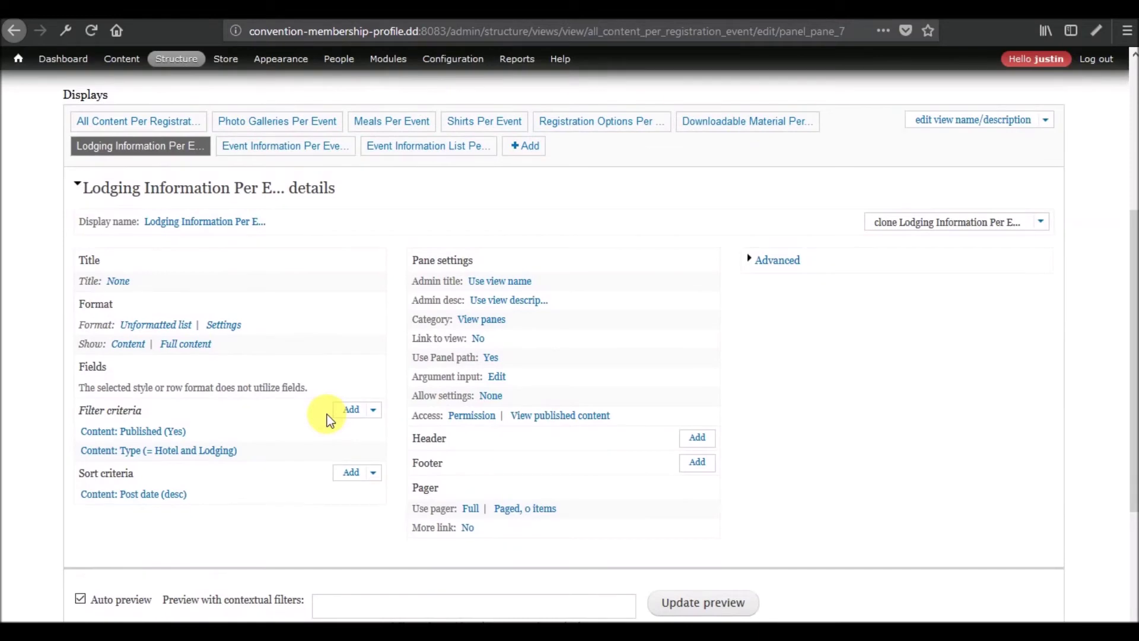
# - Switch to the other browser tab holding the Event Information List display and load the conference page at node/1 there
pyautogui.click(775, 7)
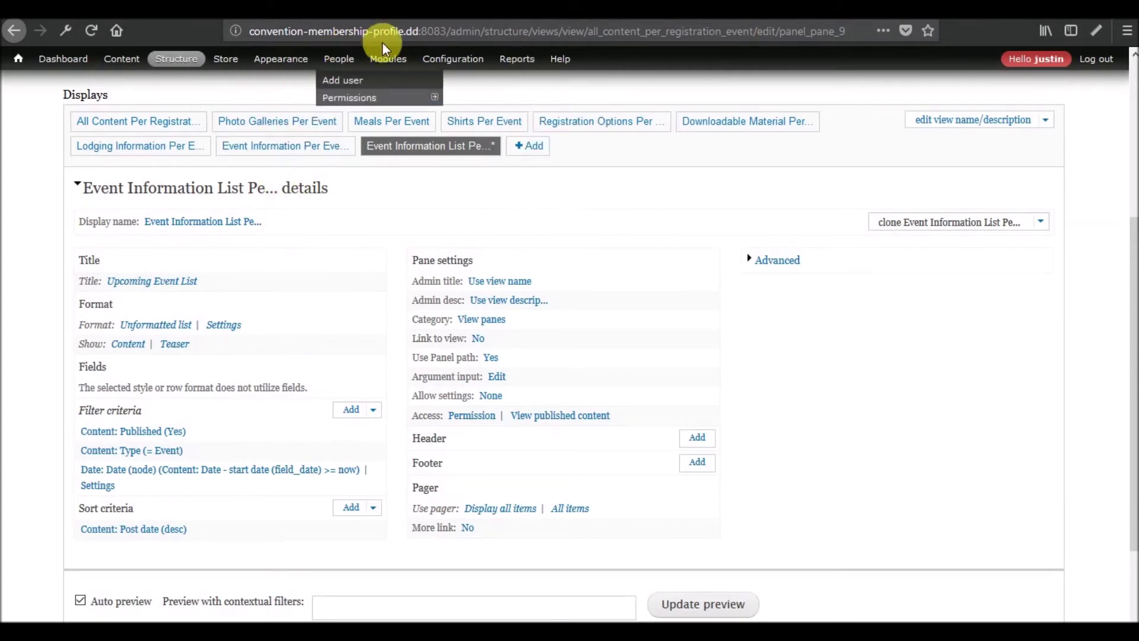
pyautogui.moveTo(447, 33); pyautogui.dragTo(989, 64)
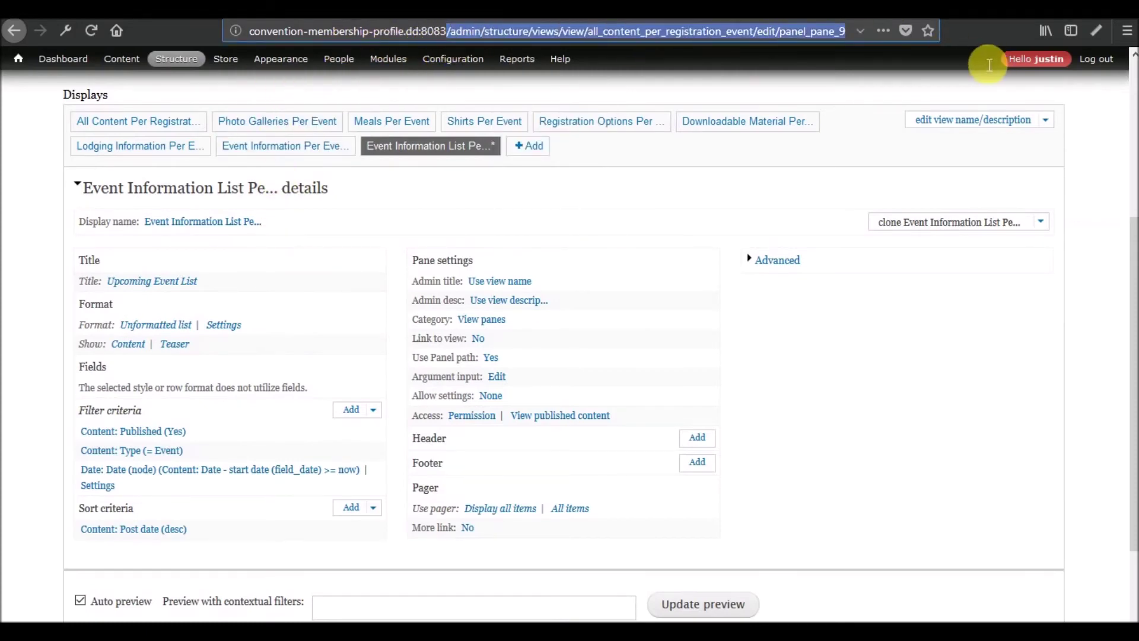
pyautogui.write('/node/1')
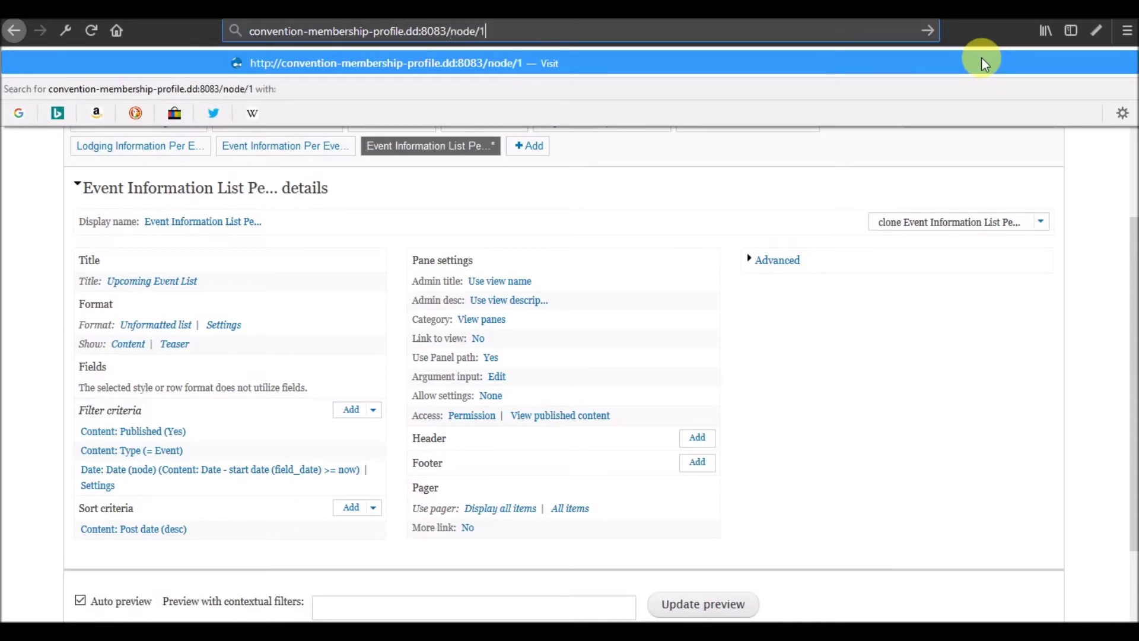
pyautogui.press('Return')
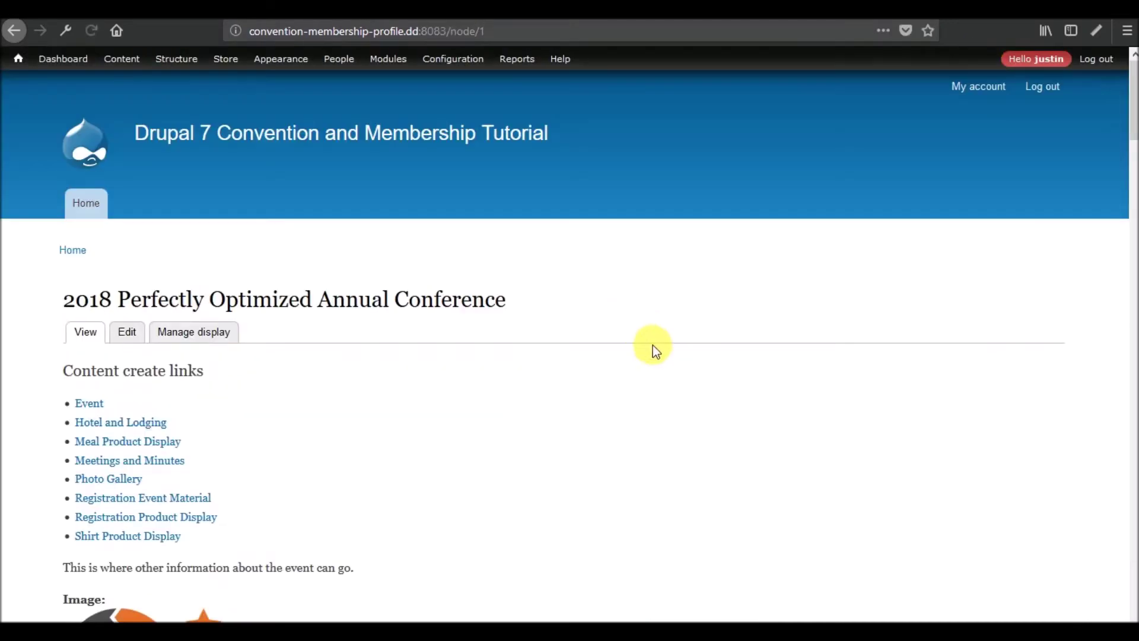
# - Open the conference page's panel content settings and find the Lodging Information Per Event pane in the Middle region
pyautogui.scroll(-3, 652, 345)
pyautogui.click(1045, 189)
pyautogui.click(1031, 213)
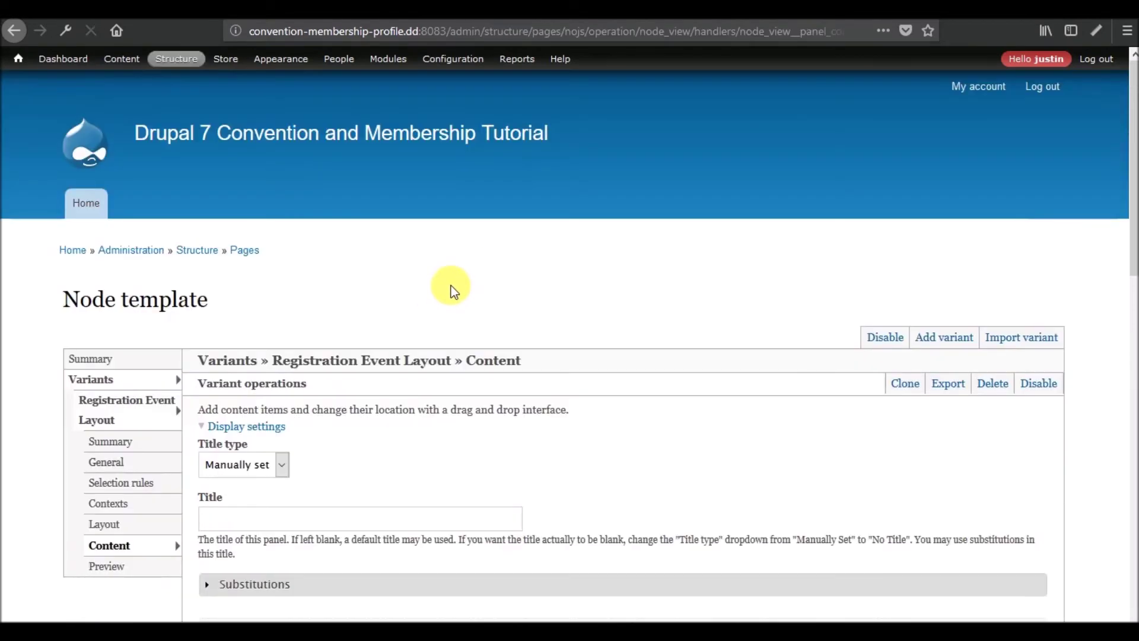
pyautogui.scroll(-6, 451, 286)
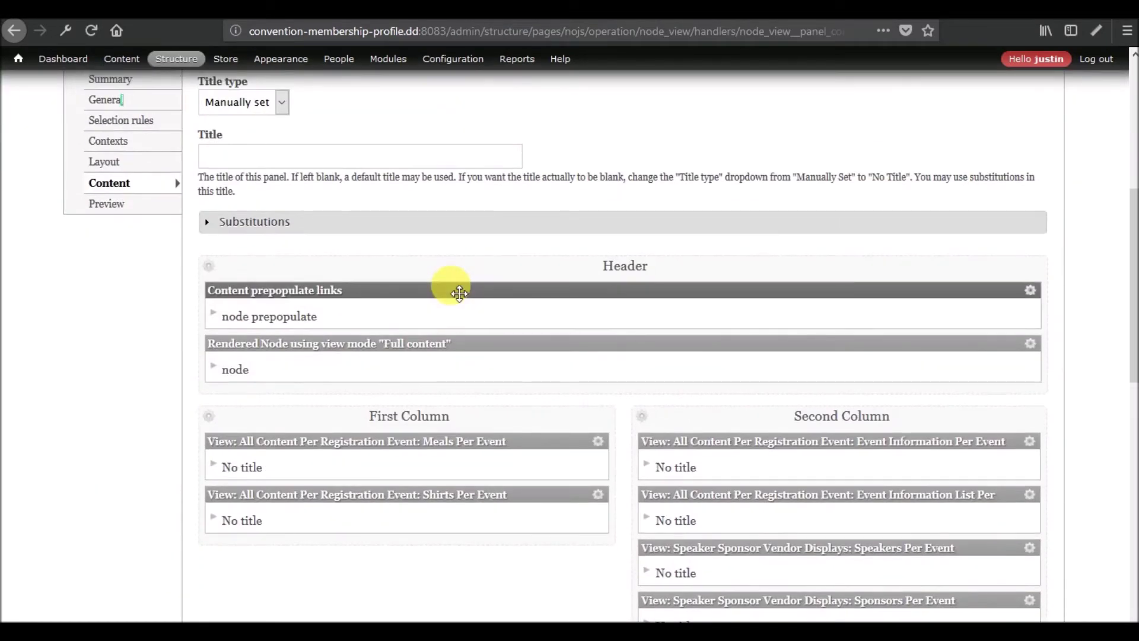
pyautogui.scroll(-8, 459, 293)
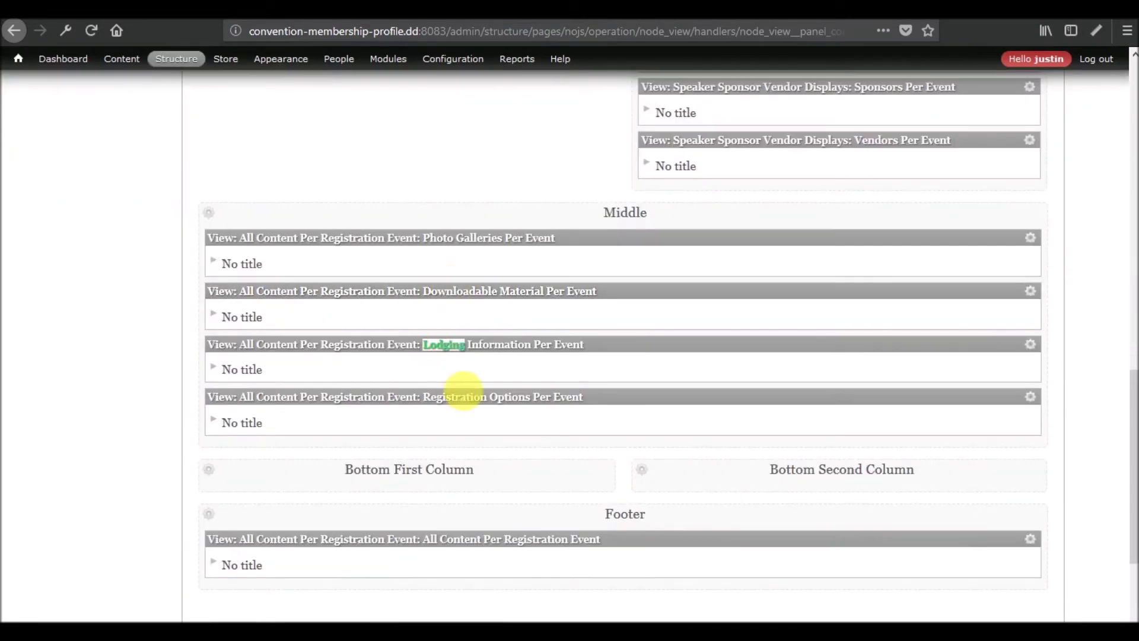
pyautogui.click(640, 344)
# - Return to the tab with the Lodging Information display and load node/1 in it
pyautogui.moveTo(363, 60)
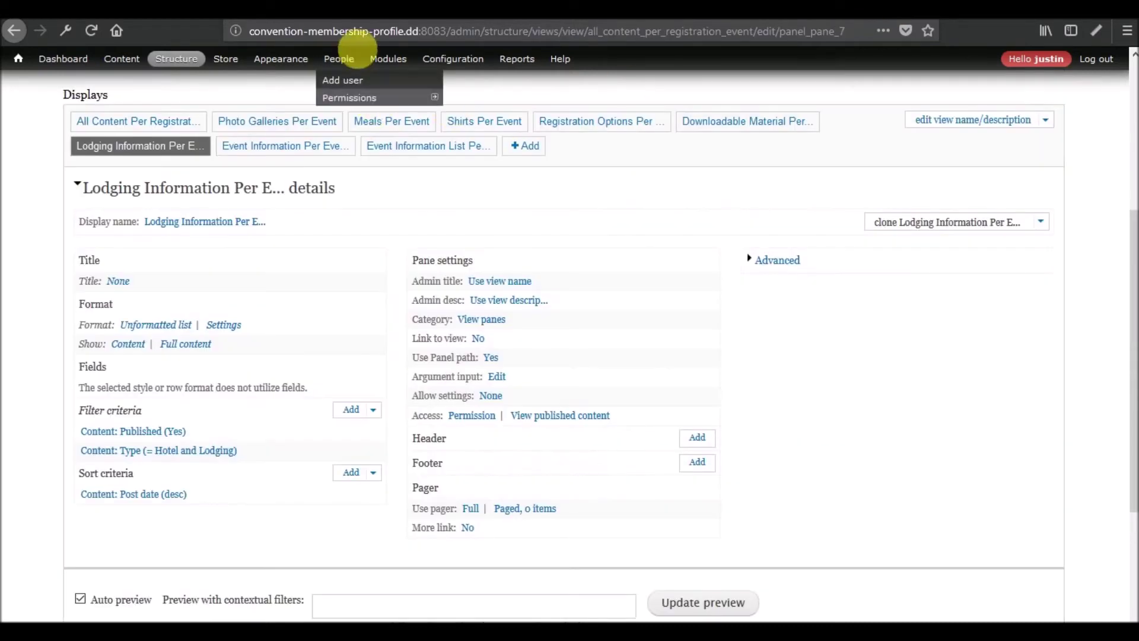
pyautogui.moveTo(449, 31); pyautogui.dragTo(1055, 61)
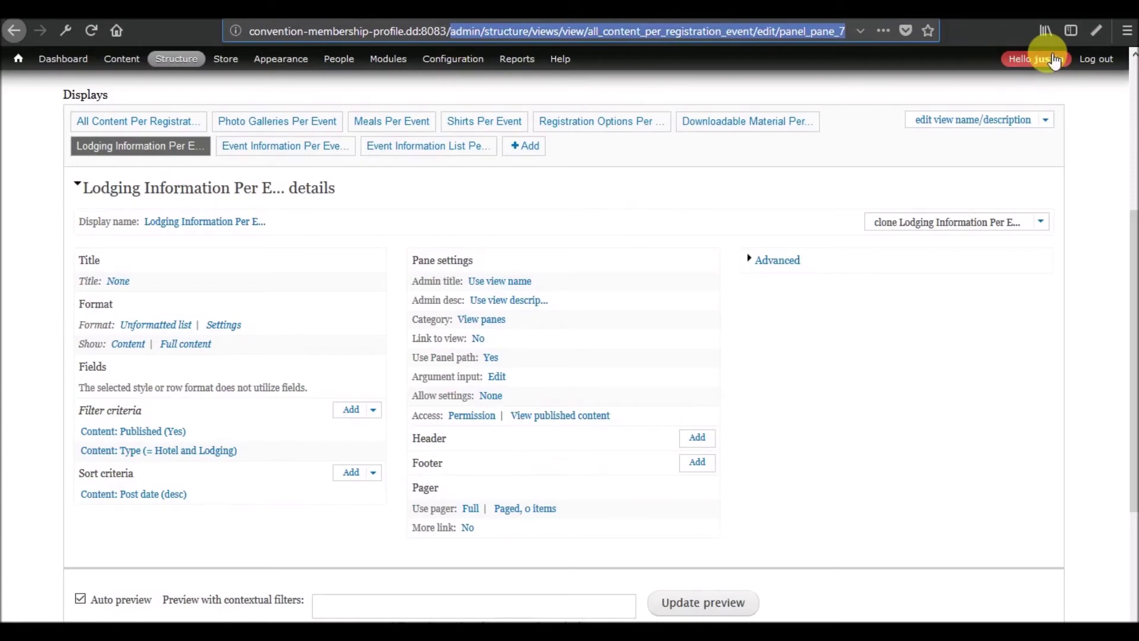
pyautogui.write('node/1')
pyautogui.press('Return')
# - Find the hotel's address and contact details on the conference page and open the view that renders them for editing
pyautogui.scroll(-15, 517, 334)
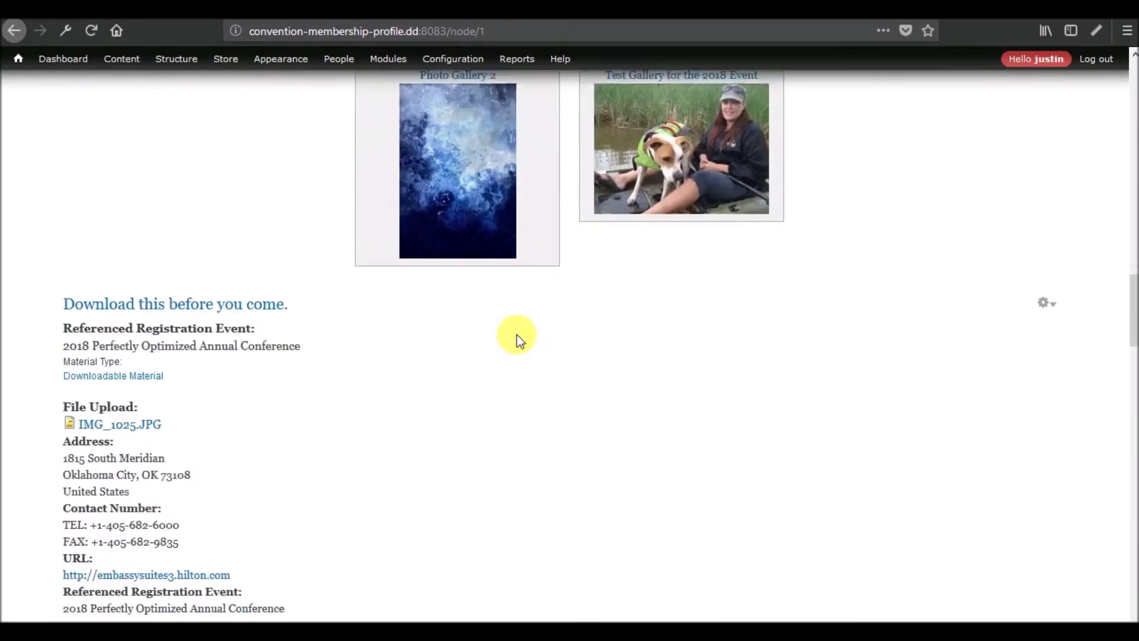
pyautogui.scroll(-7, 517, 335)
pyautogui.scroll(6, 517, 334)
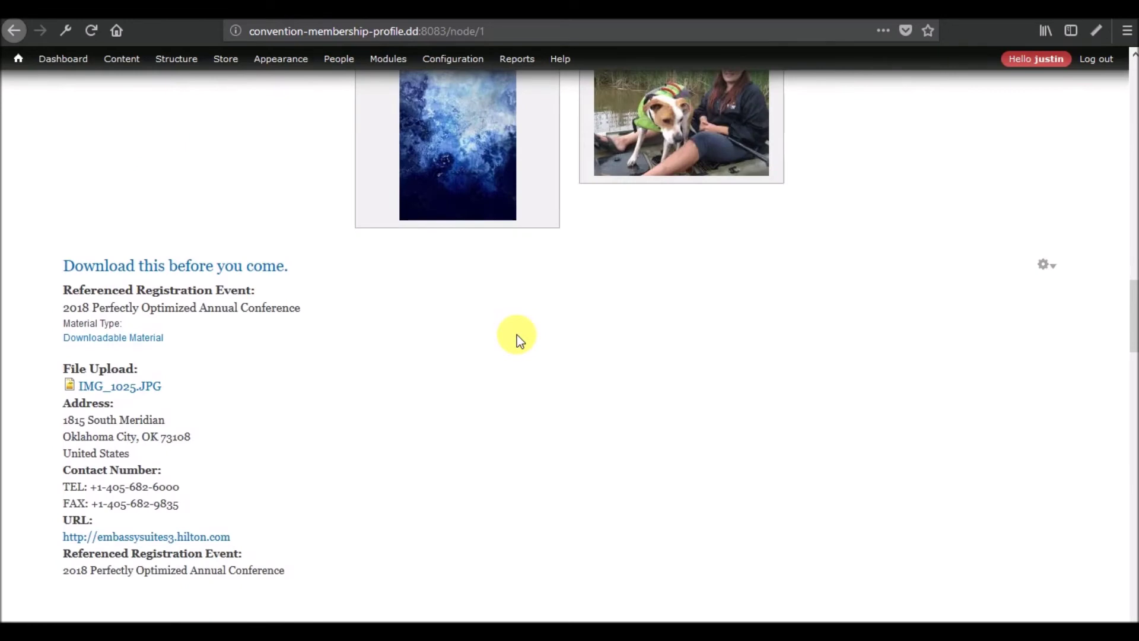
pyautogui.scroll(-5, 517, 334)
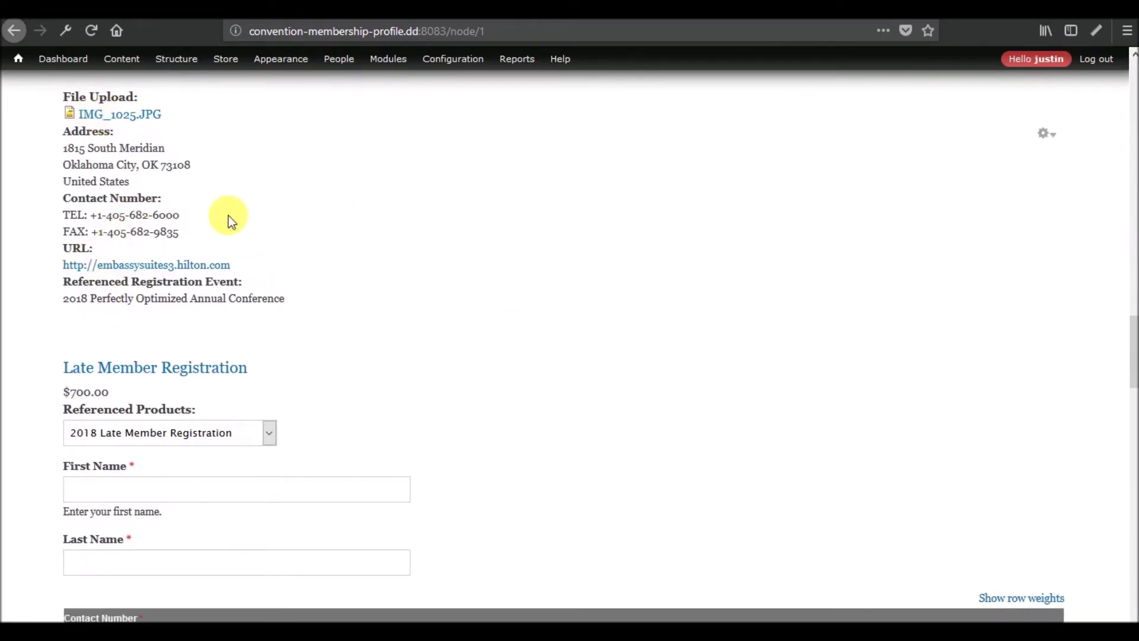
pyautogui.scroll(5, 230, 222)
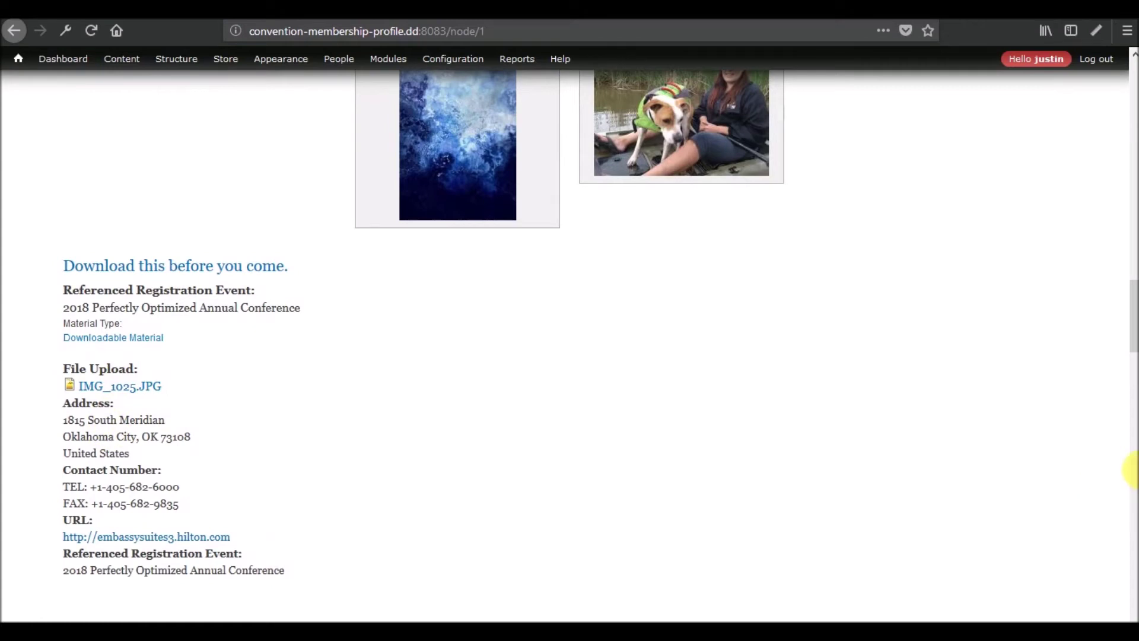
pyautogui.click(1060, 415)
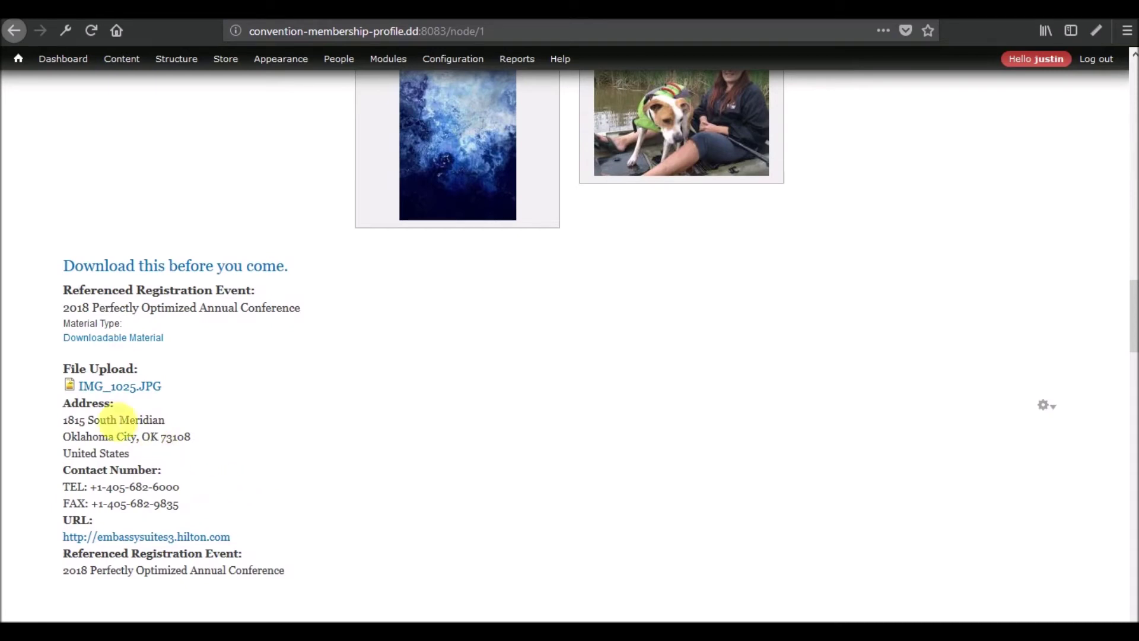
pyautogui.click(1061, 417)
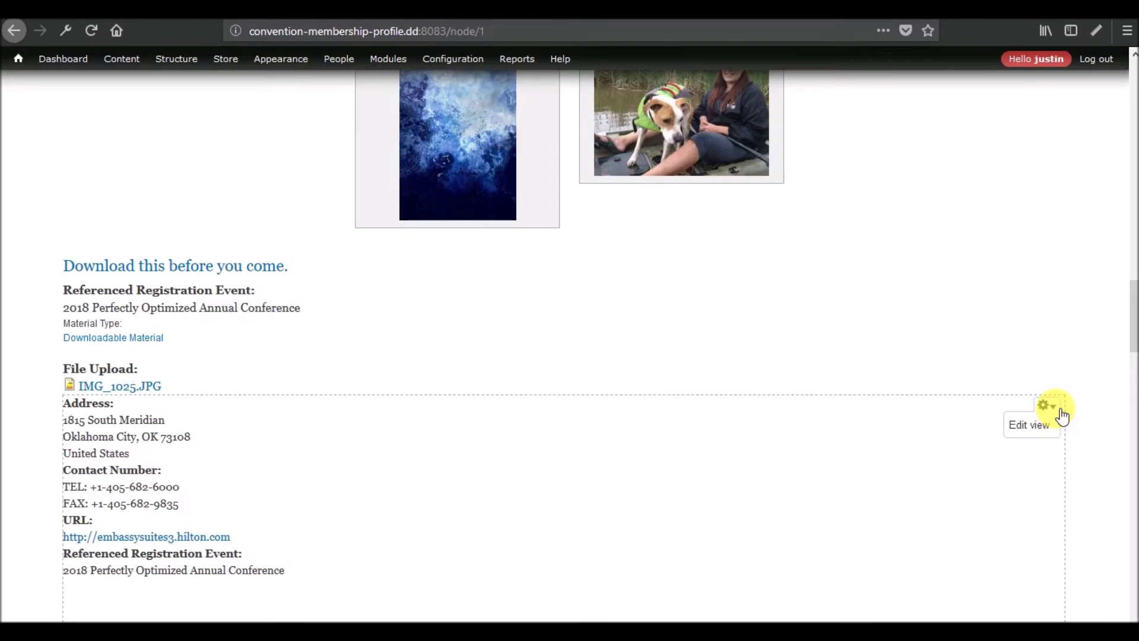
pyautogui.click(1030, 424)
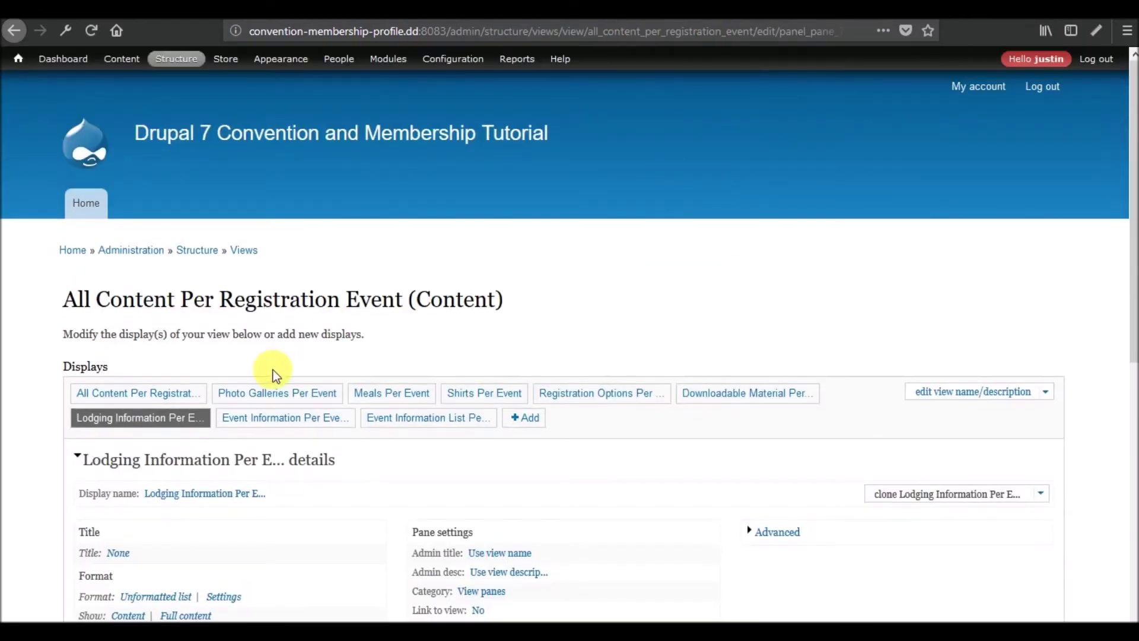
# - Preview the Lodging Information display with contextual filter value 1 and review the rendered content against its Full content setting
pyautogui.scroll(-3, 273, 369)
pyautogui.scroll(-5, 274, 373)
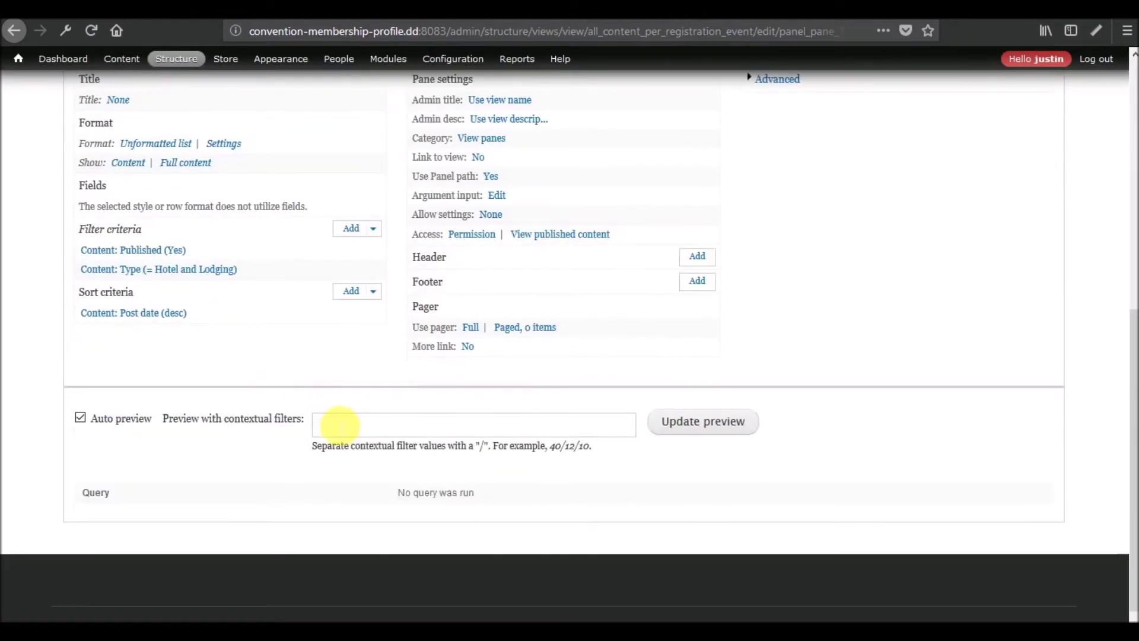
pyautogui.write('1')
pyautogui.click(704, 420)
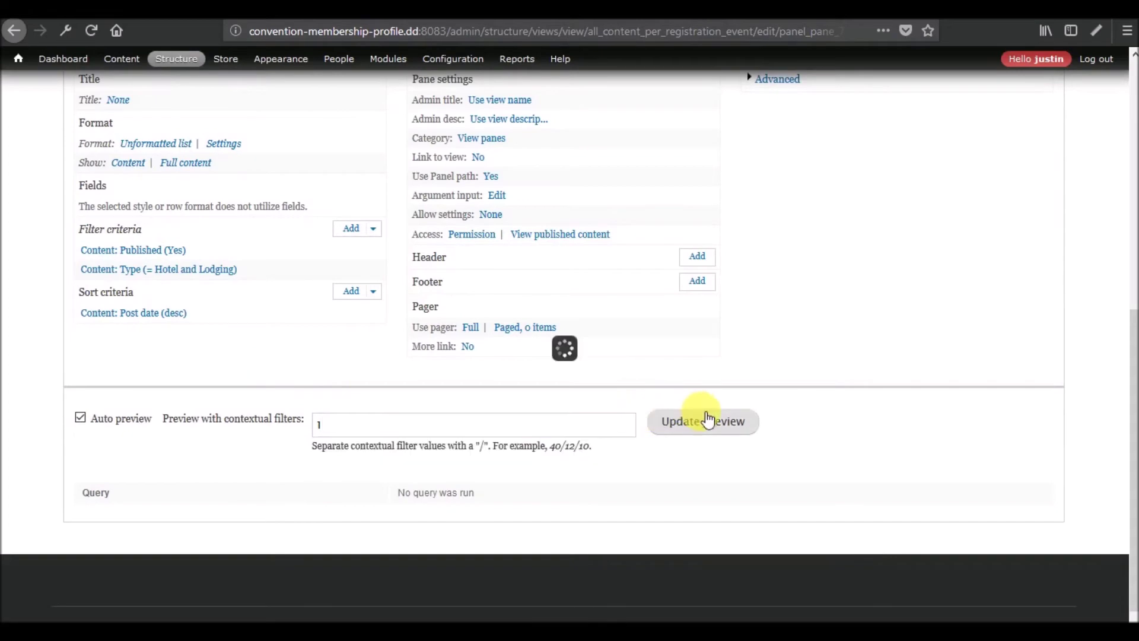
pyautogui.scroll(-6, 402, 322)
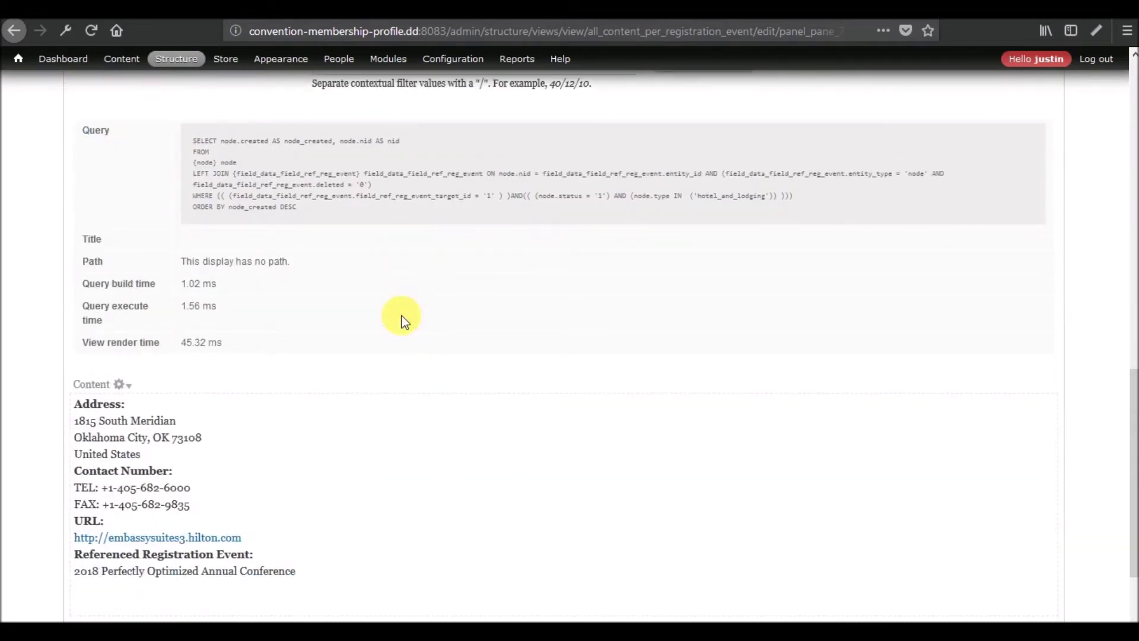
pyautogui.scroll(6, 403, 320)
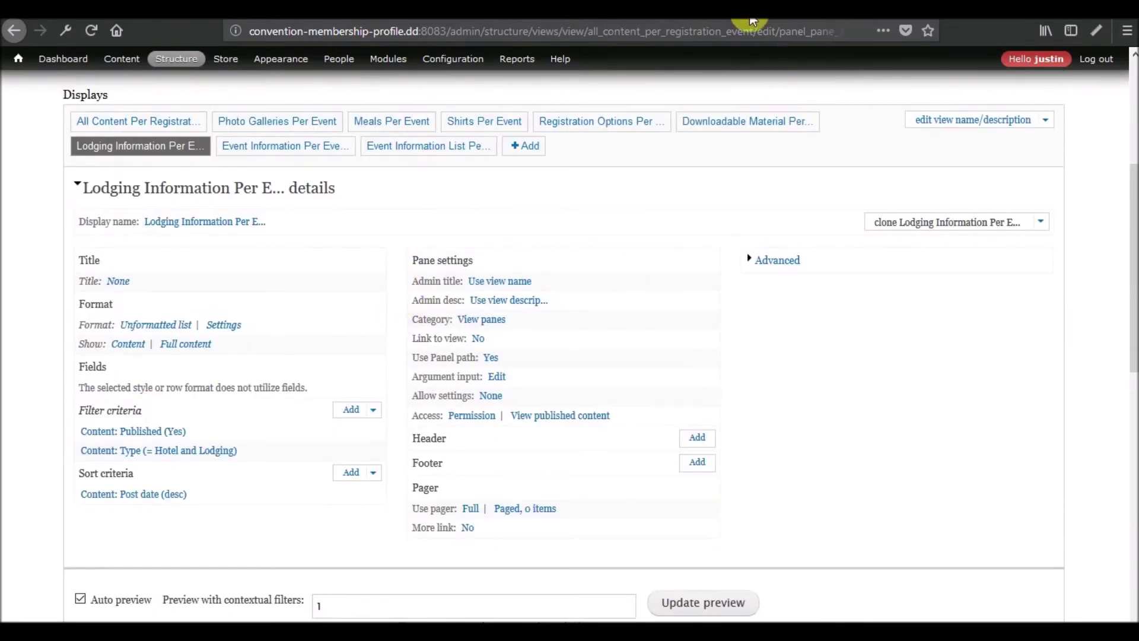
# - Open the Teaser display settings of the Hotel and Lodging content type
pyautogui.click(739, 9)
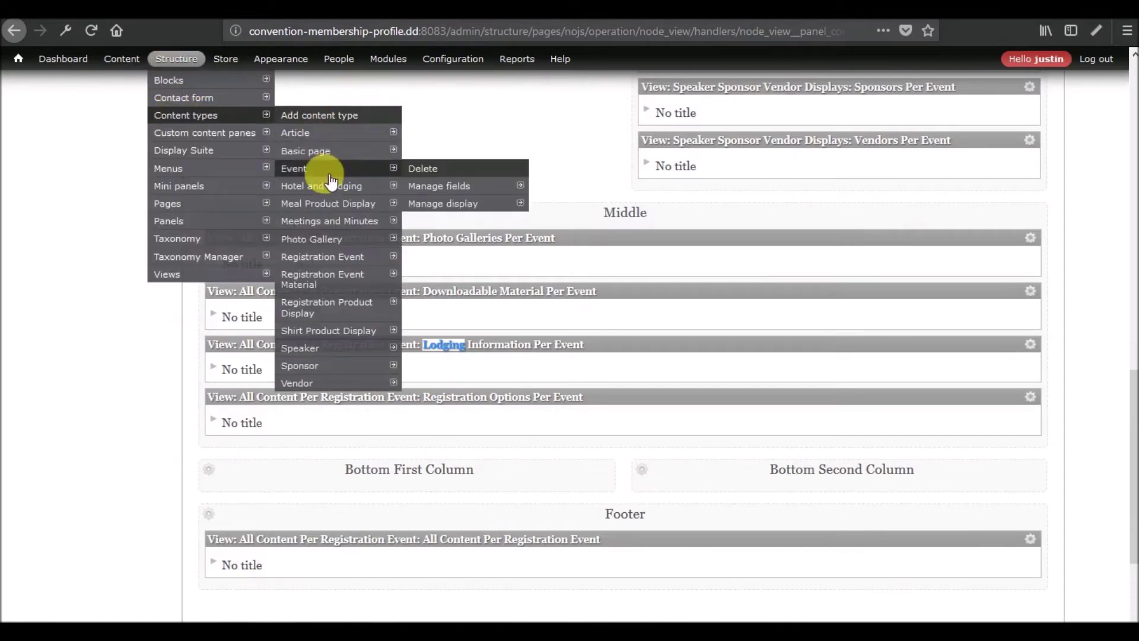
pyautogui.moveTo(320, 243)
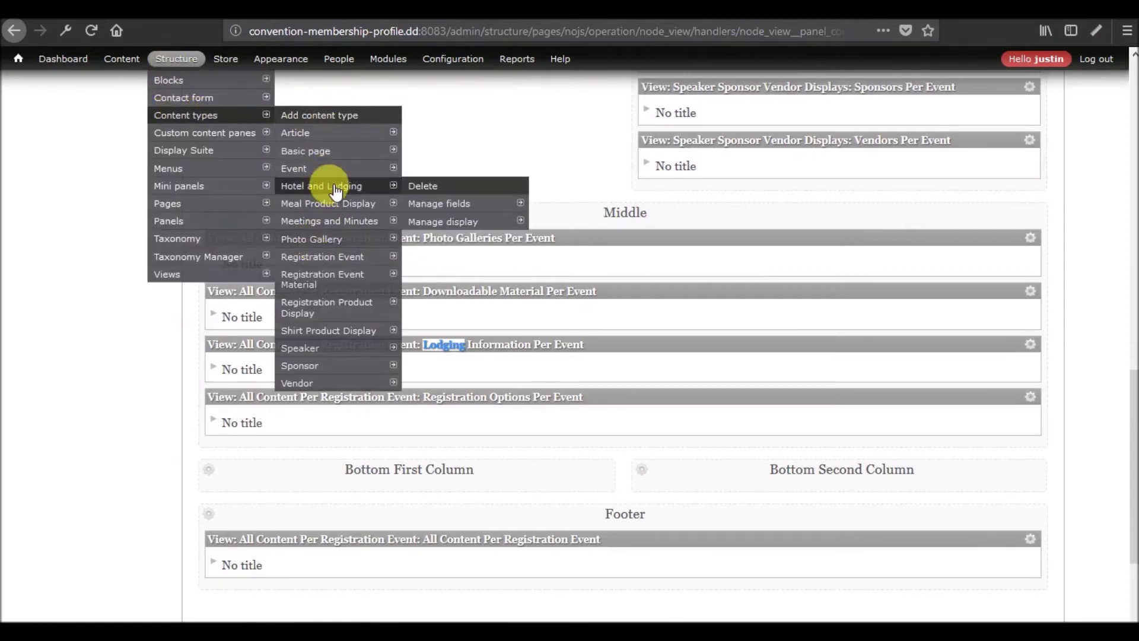
pyautogui.moveTo(380, 185)
pyautogui.moveTo(465, 227)
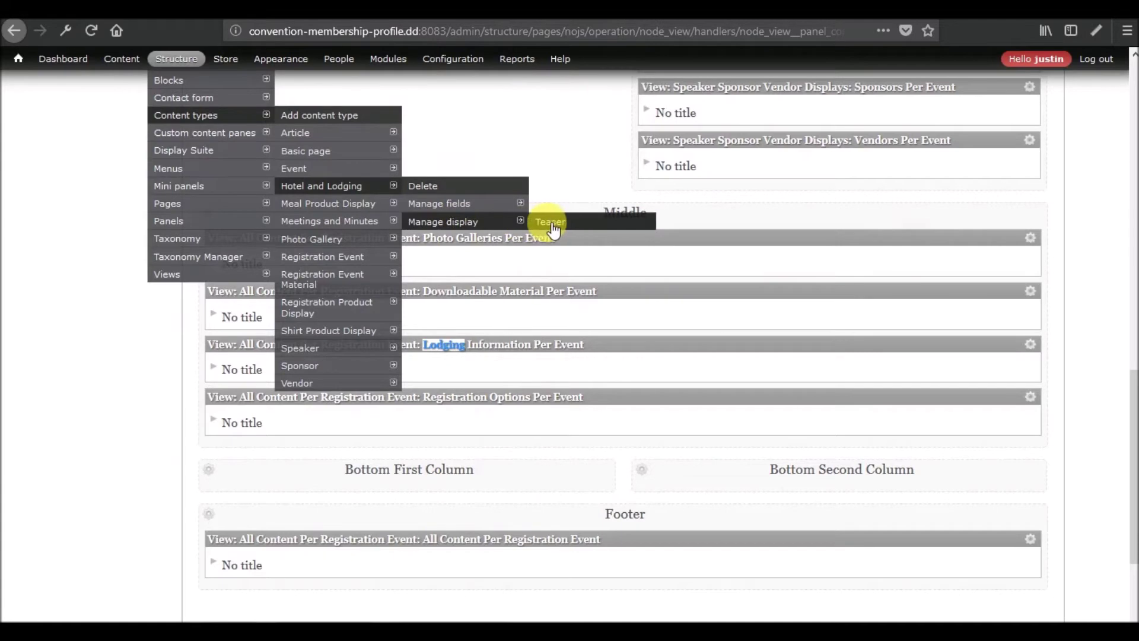
pyautogui.click(554, 223)
pyautogui.scroll(-3, 351, 272)
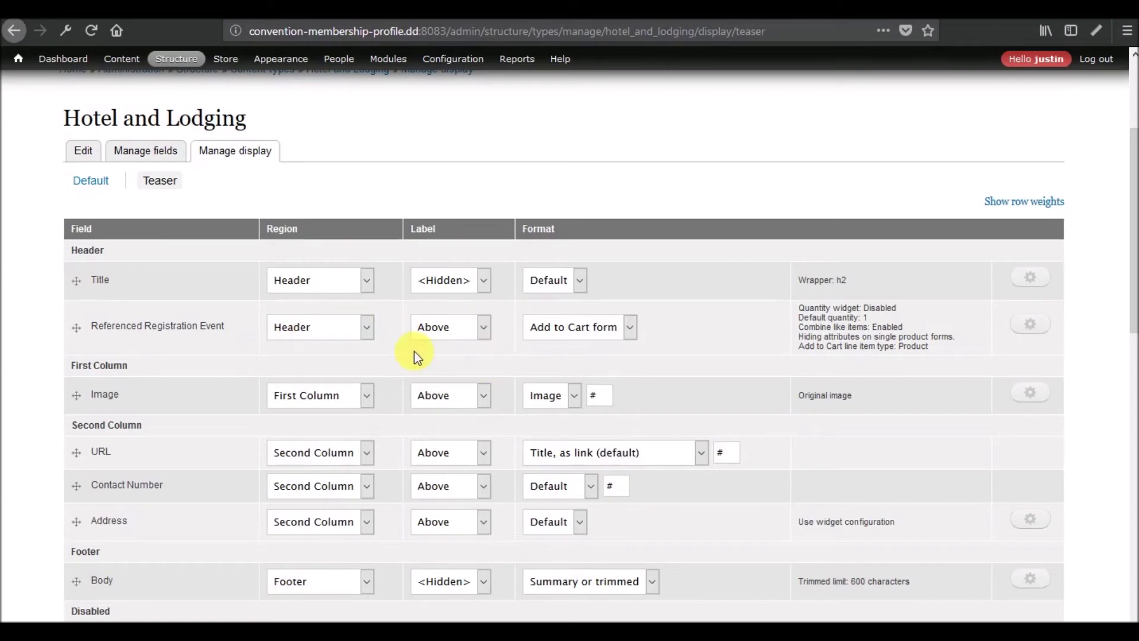
# - Set the Referenced Registration Event label to Hidden and move the field to the Disabled region of the teaser
pyautogui.click(360, 328)
pyautogui.click(483, 328)
pyautogui.click(458, 386)
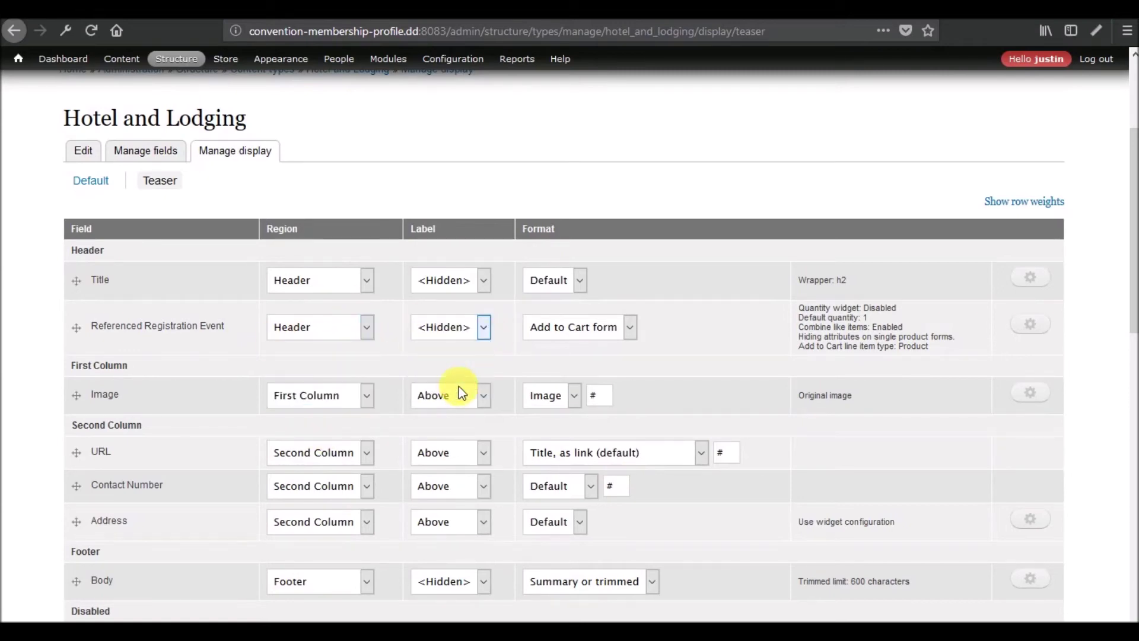
pyautogui.click(571, 324)
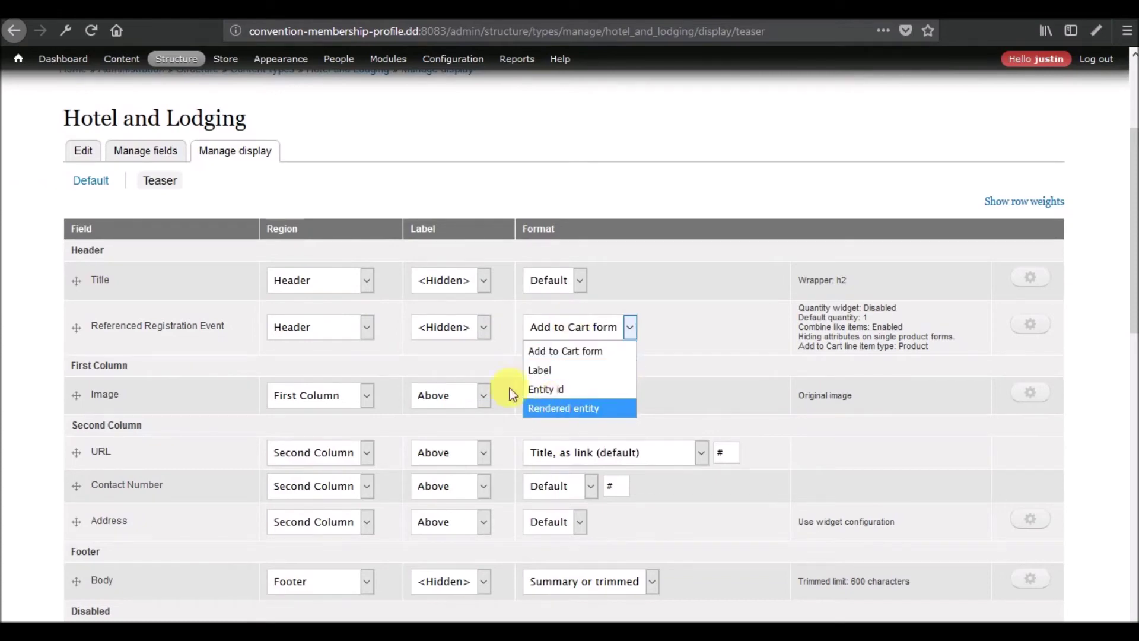
pyautogui.click(364, 329)
pyautogui.click(304, 427)
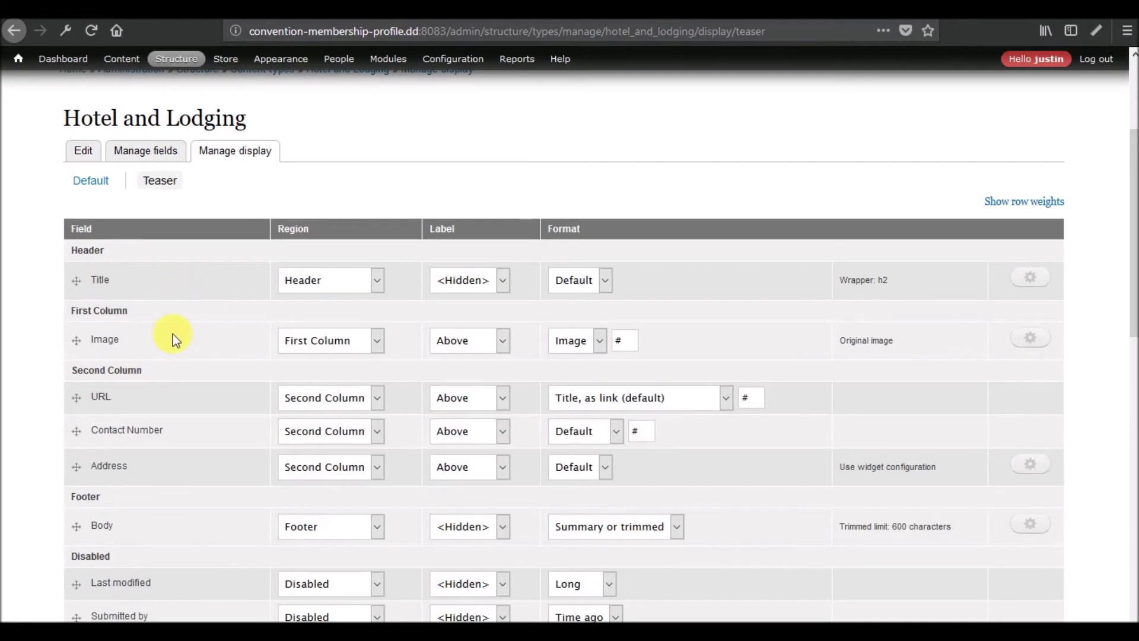
# - Set the teaser's Title field to link to its content with the h2 wrapper, and save the Hotel and Lodging display
pyautogui.scroll(-3, 173, 334)
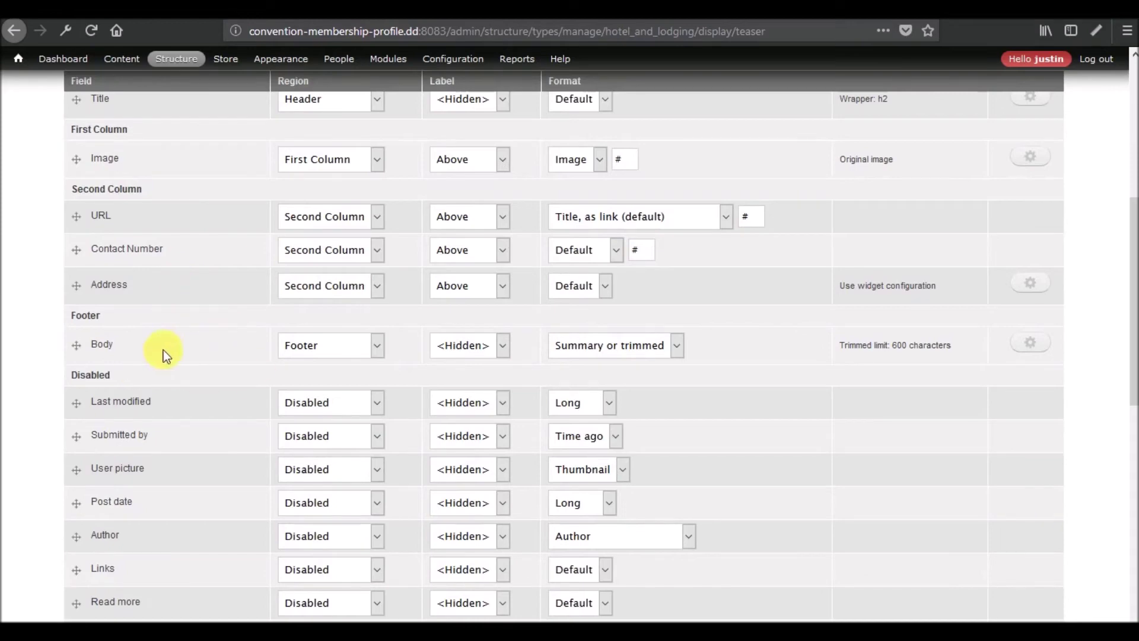
pyautogui.scroll(6, 60, 349)
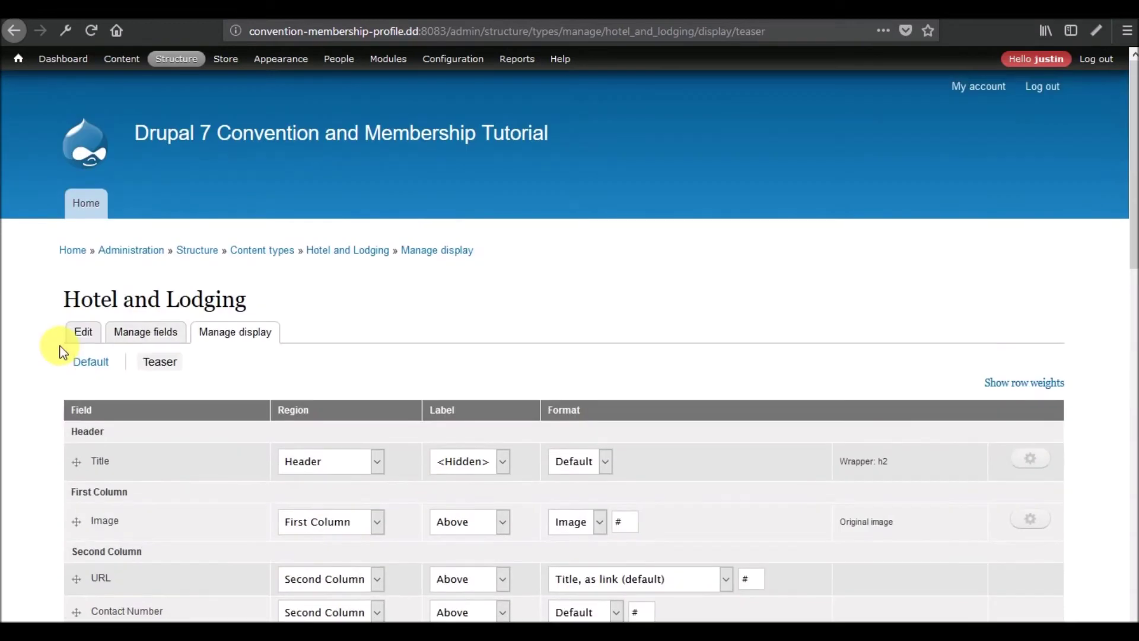
pyautogui.click(1027, 458)
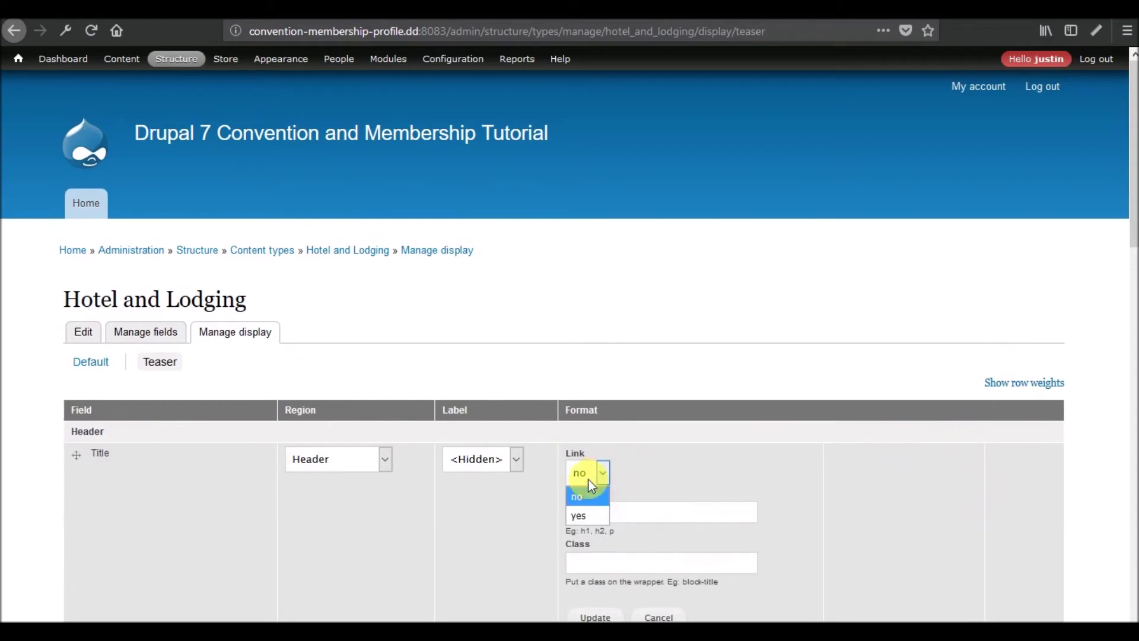
pyautogui.click(579, 516)
pyautogui.scroll(-5, 646, 440)
pyautogui.click(591, 261)
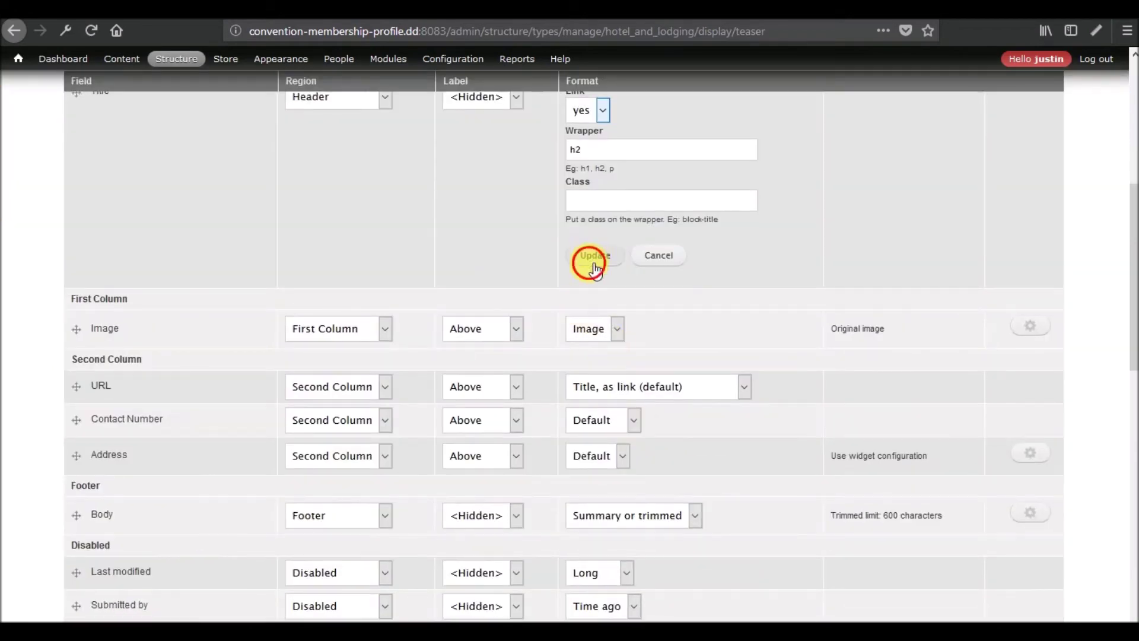
pyautogui.scroll(-8, 51, 275)
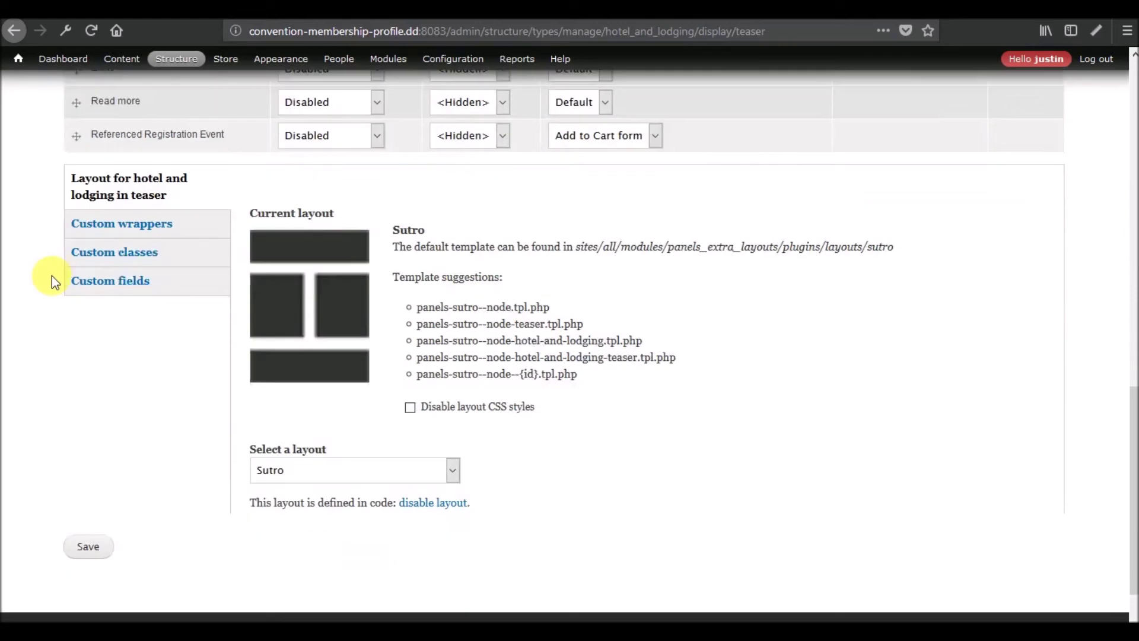
pyautogui.scroll(-2, 53, 279)
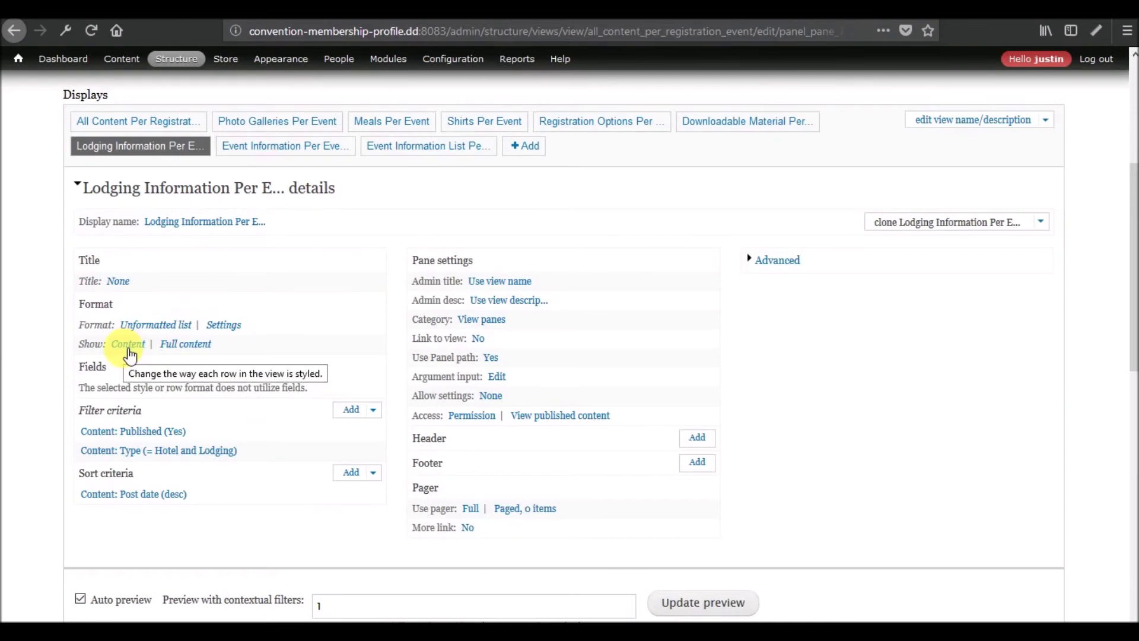
# - Set the Lodging Information Per Event display's view mode to Teaser and apply it to this display only
pyautogui.click(187, 349)
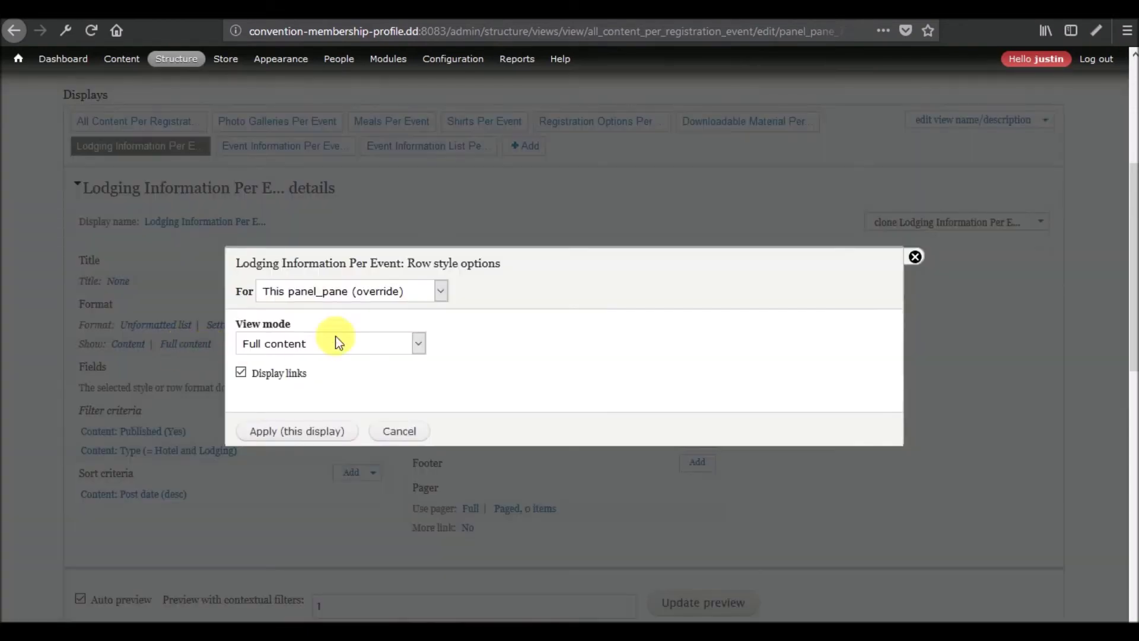
pyautogui.click(335, 343)
pyautogui.click(328, 389)
pyautogui.click(298, 433)
pyautogui.scroll(-12, 84, 421)
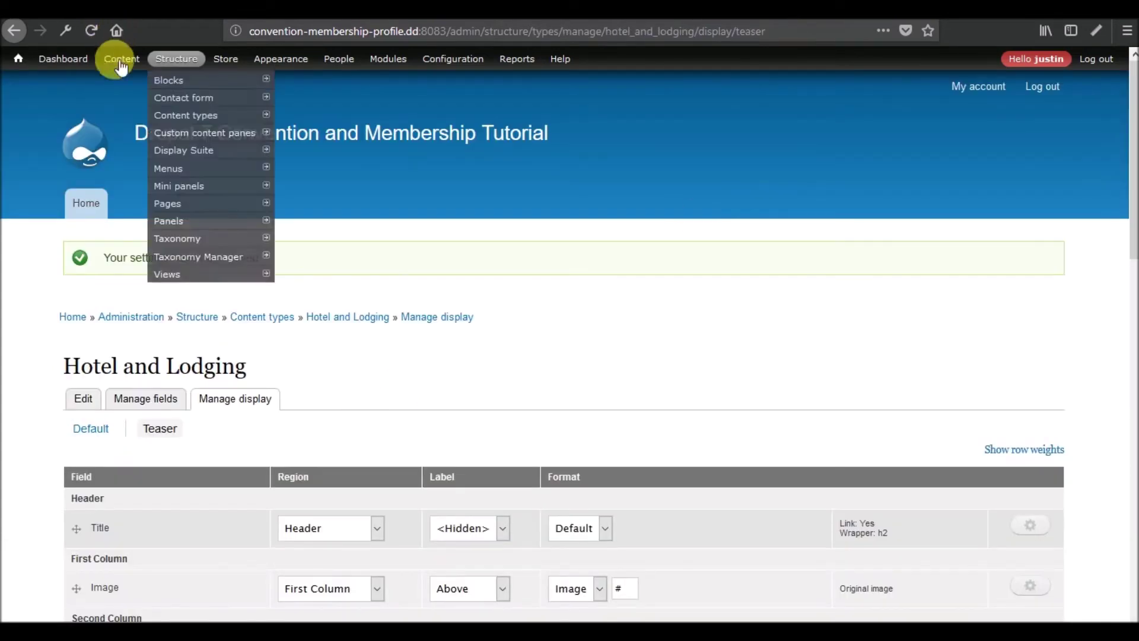
# - Find the Embassy Suites Hotel and Lodging item in the site's content list and open it
pyautogui.click(121, 65)
pyautogui.scroll(-6, 353, 386)
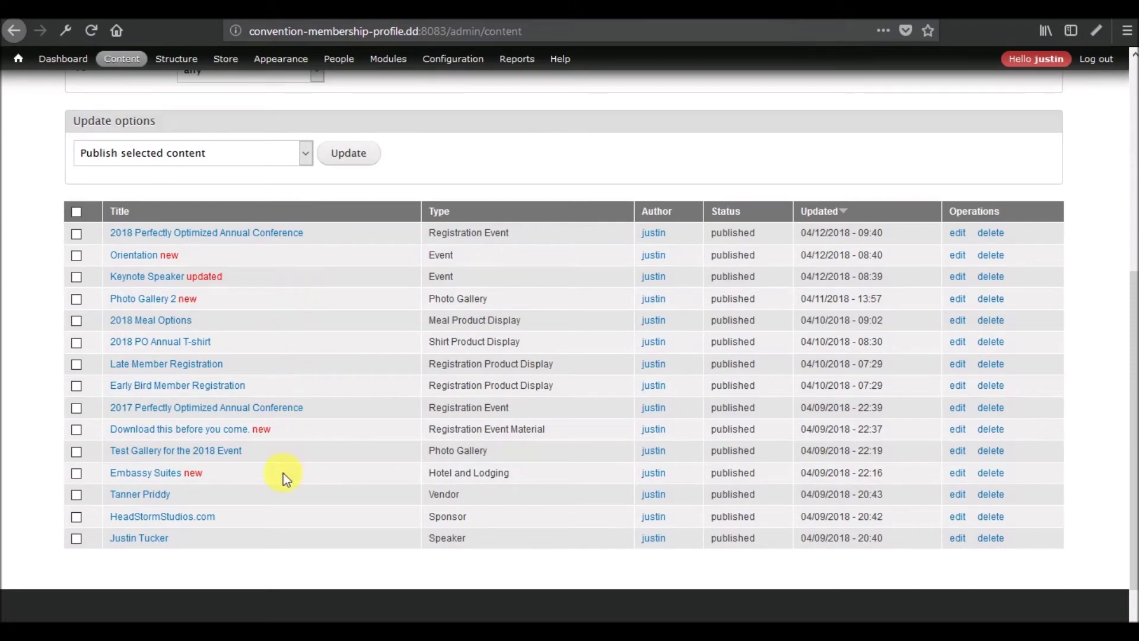
pyautogui.click(195, 472)
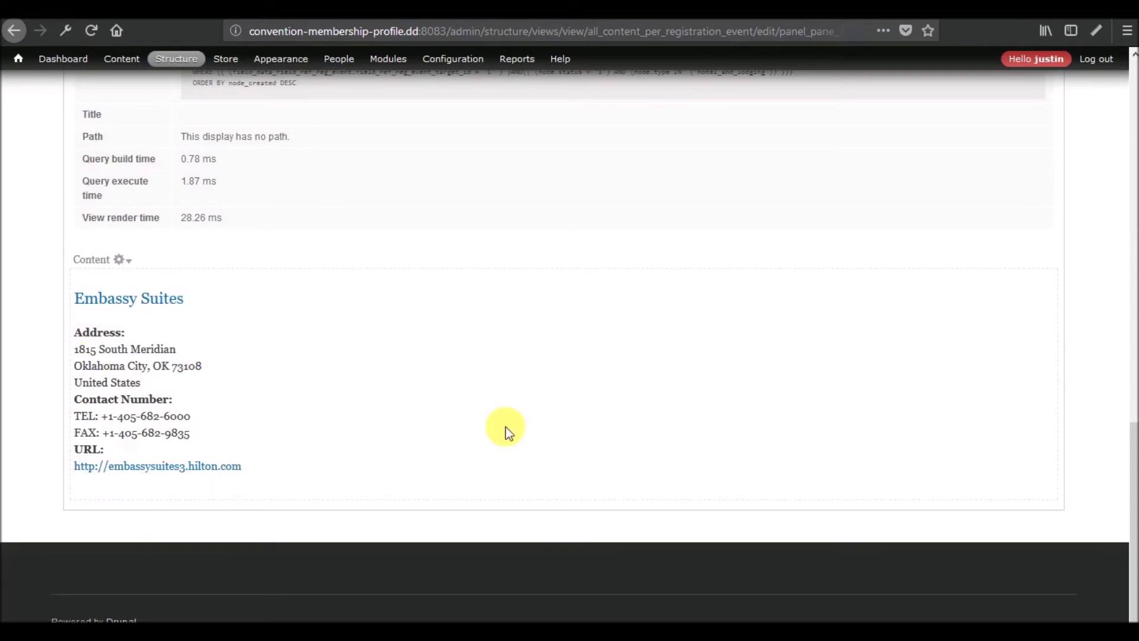
# - Return to the view with the Lodging Information Per Event display and save it
pyautogui.scroll(10, 505, 426)
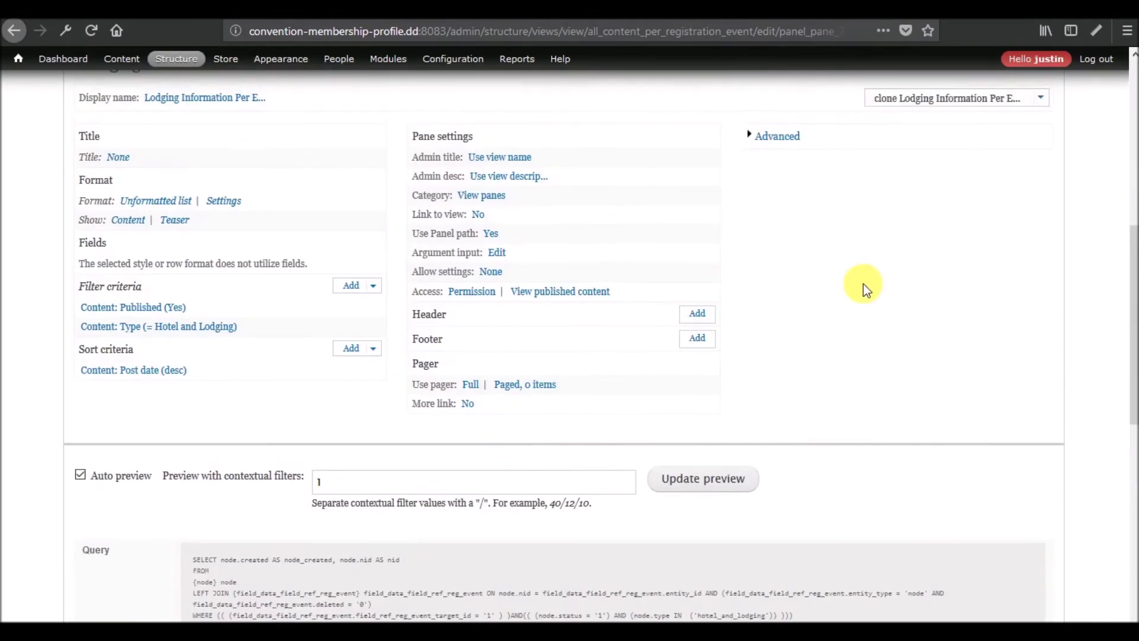
pyautogui.scroll(5, 863, 283)
pyautogui.click(963, 228)
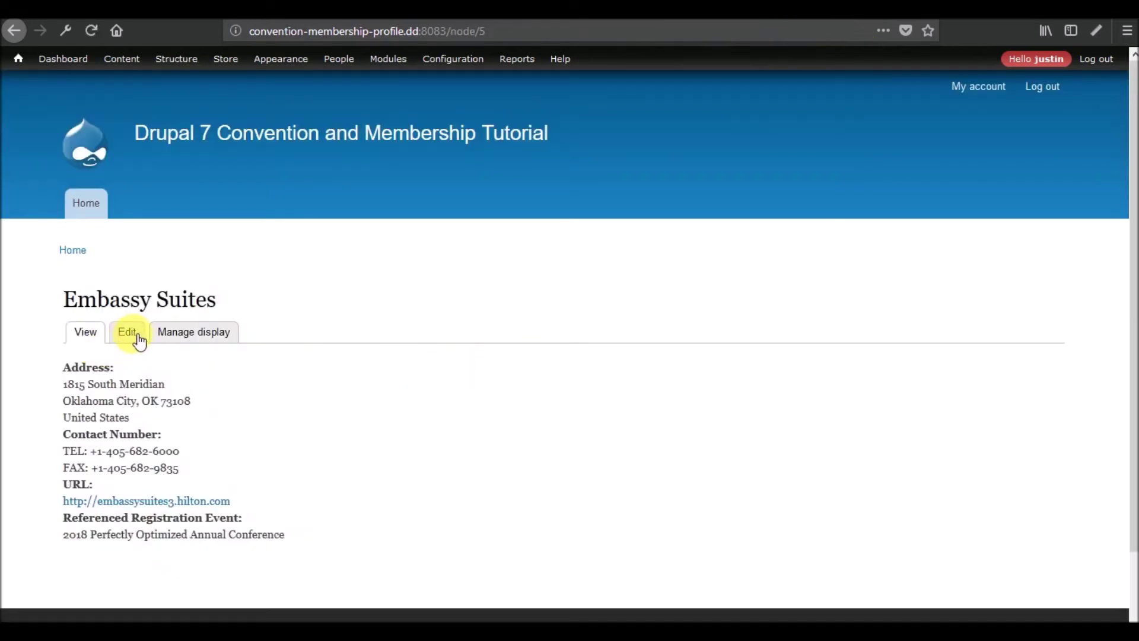
# - Edit the Embassy Suites node and upload IMG_1472.JPG to its Image field
pyautogui.click(139, 341)
pyautogui.scroll(-6, 375, 393)
pyautogui.scroll(-3, 180, 509)
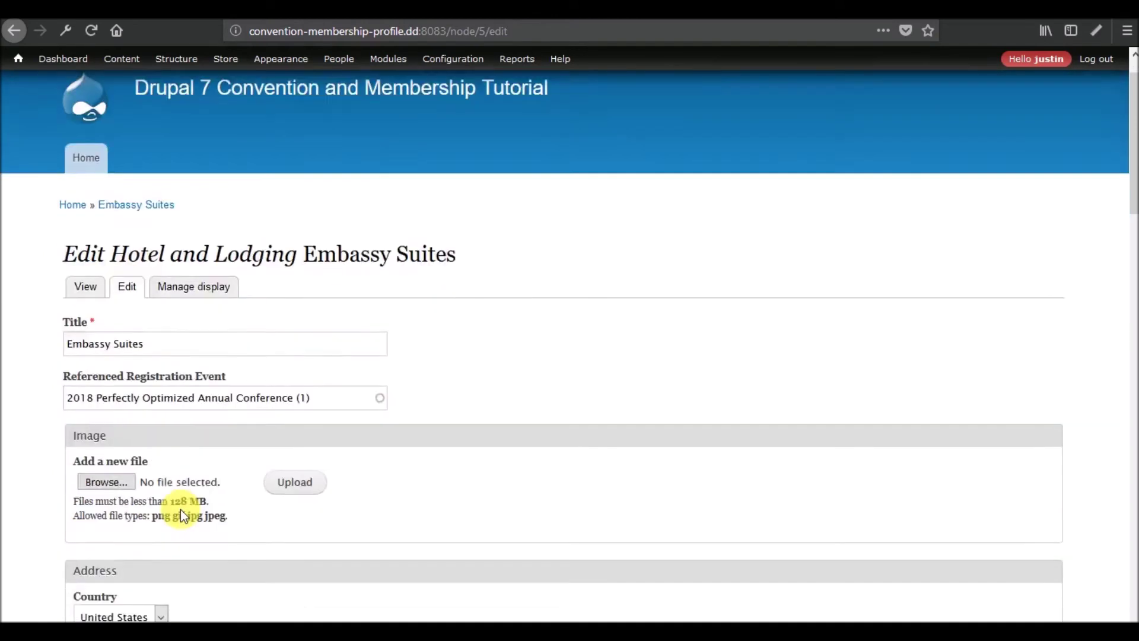
pyautogui.click(116, 347)
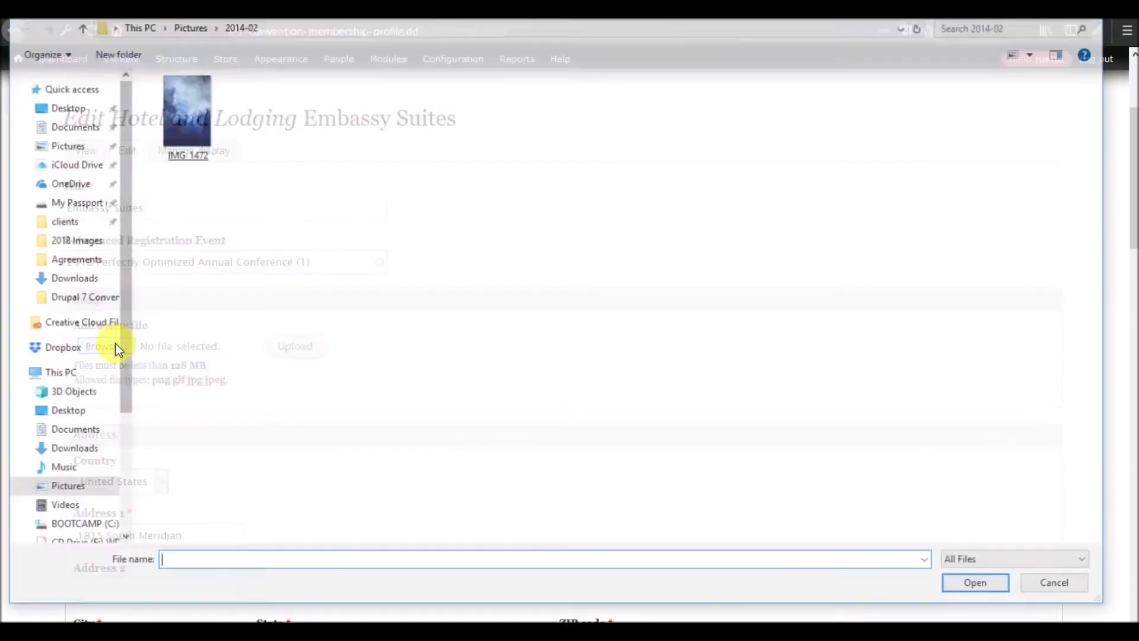
pyautogui.doubleClick(198, 122)
pyautogui.click(291, 343)
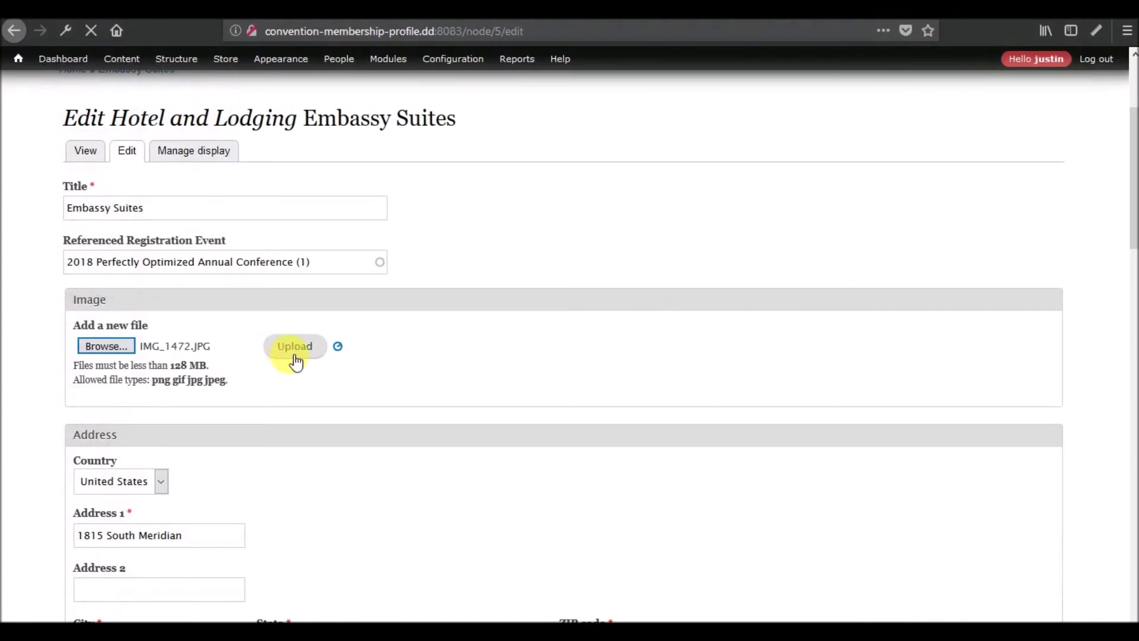
# - Search the web for lorem ipsum in a new tab, open lipsum.com and generate five paragraphs of placeholder text
pyautogui.scroll(-7, 102, 421)
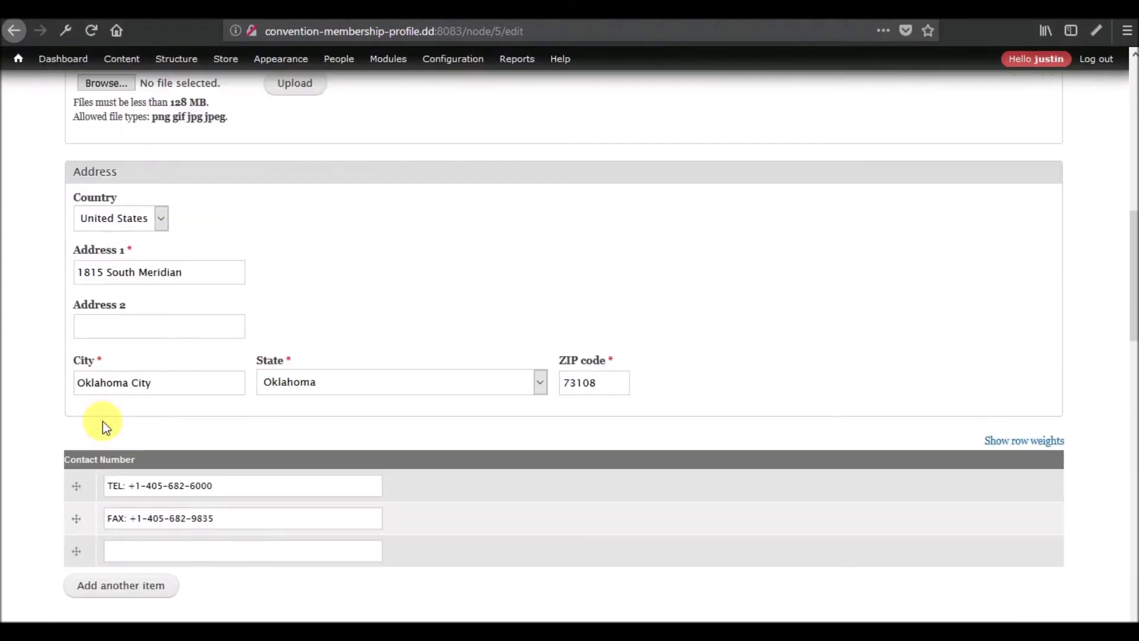
pyautogui.scroll(-7, 102, 421)
pyautogui.scroll(-6, 109, 428)
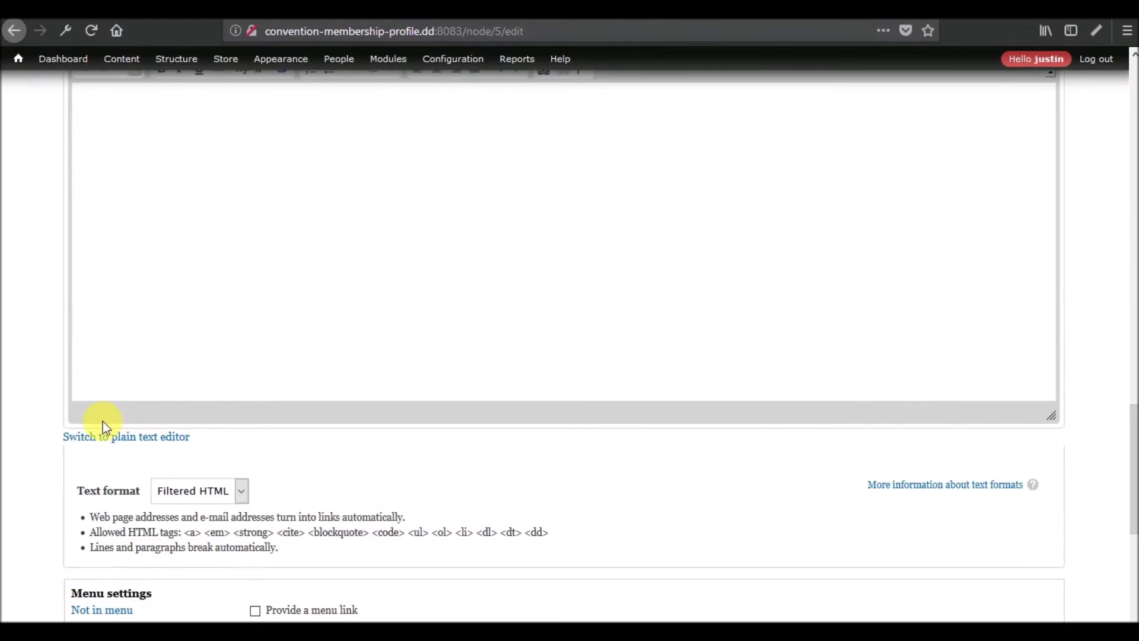
pyautogui.click(989, 10)
pyautogui.write('l')
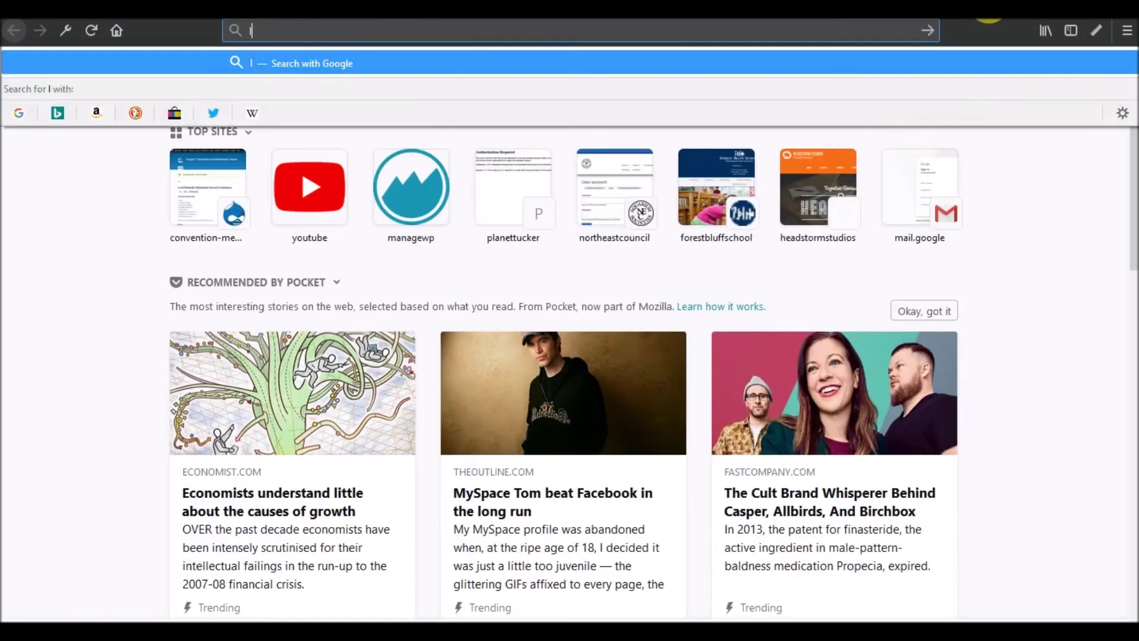
pyautogui.write('orem ipsum')
pyautogui.press('Return')
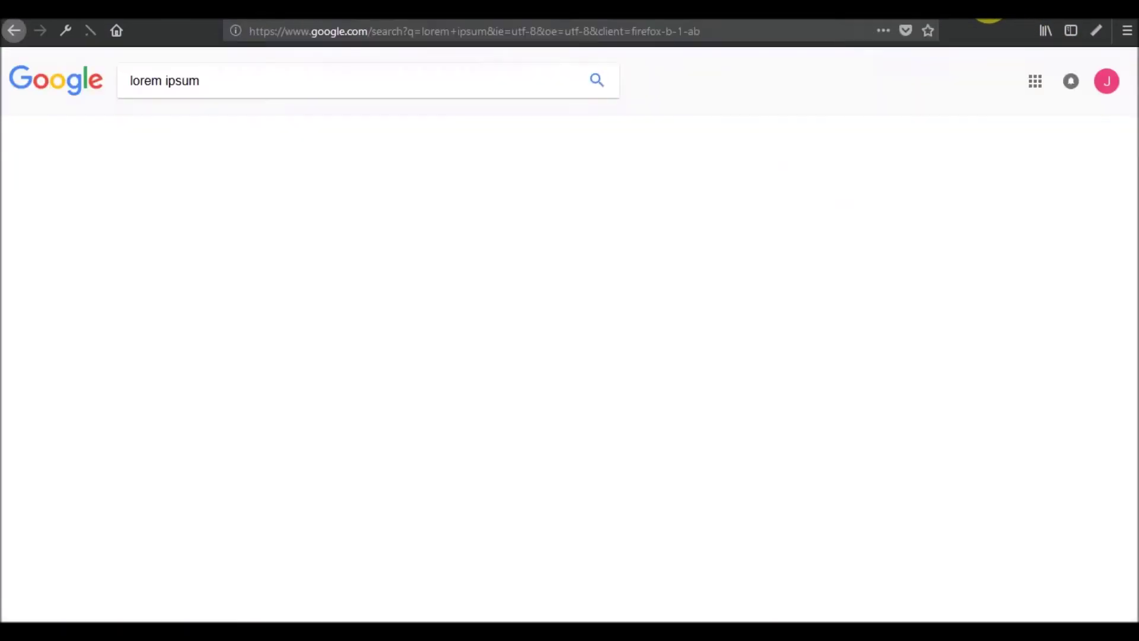
pyautogui.click(219, 194)
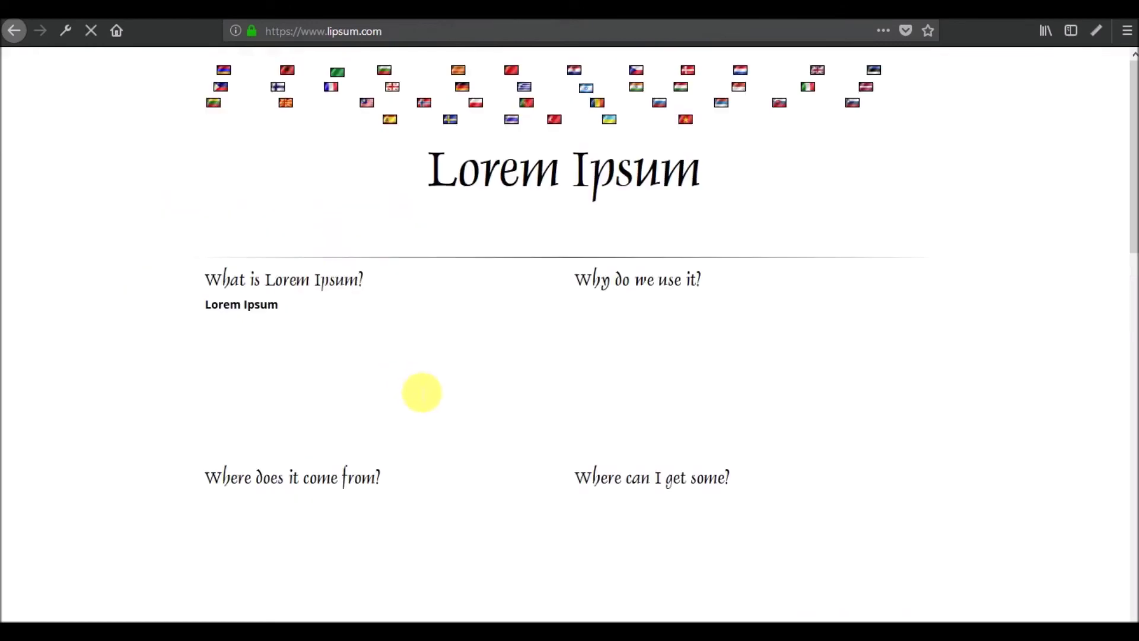
pyautogui.scroll(-5, 422, 392)
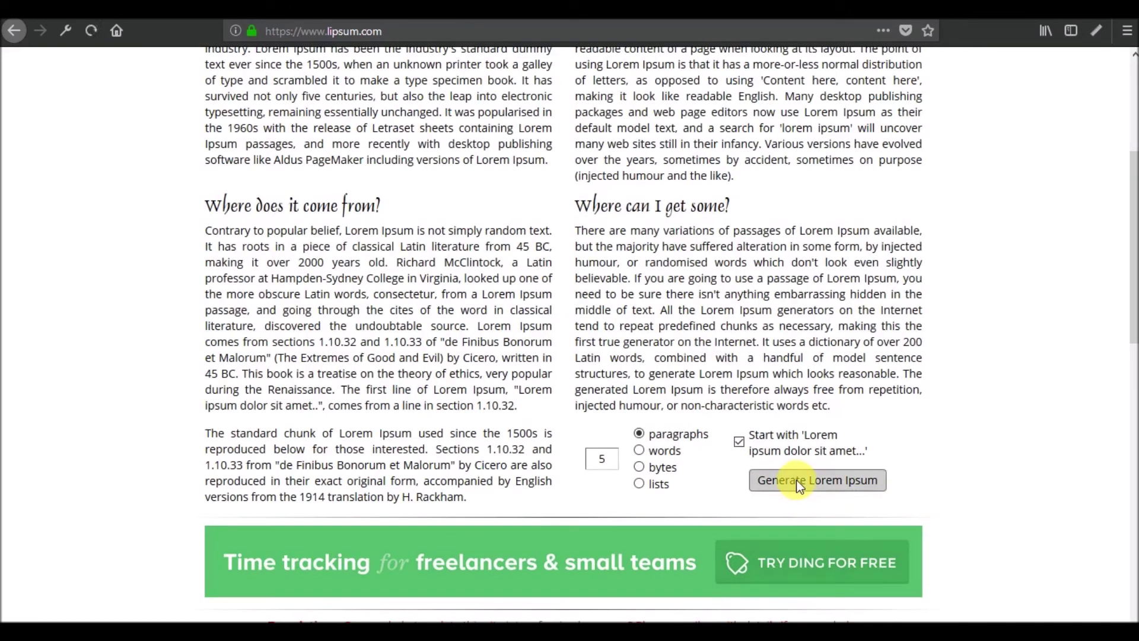
pyautogui.click(796, 479)
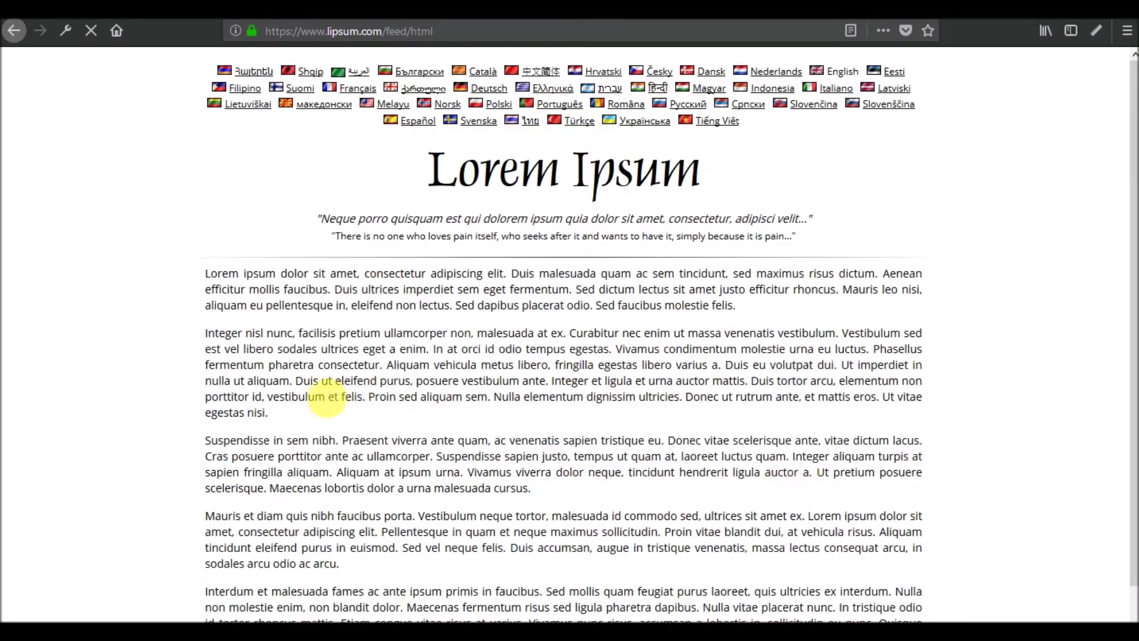
# - Copy the first two generated paragraphs into the body of the Embassy Suites node
pyautogui.moveTo(306, 417); pyautogui.dragTo(197, 275)
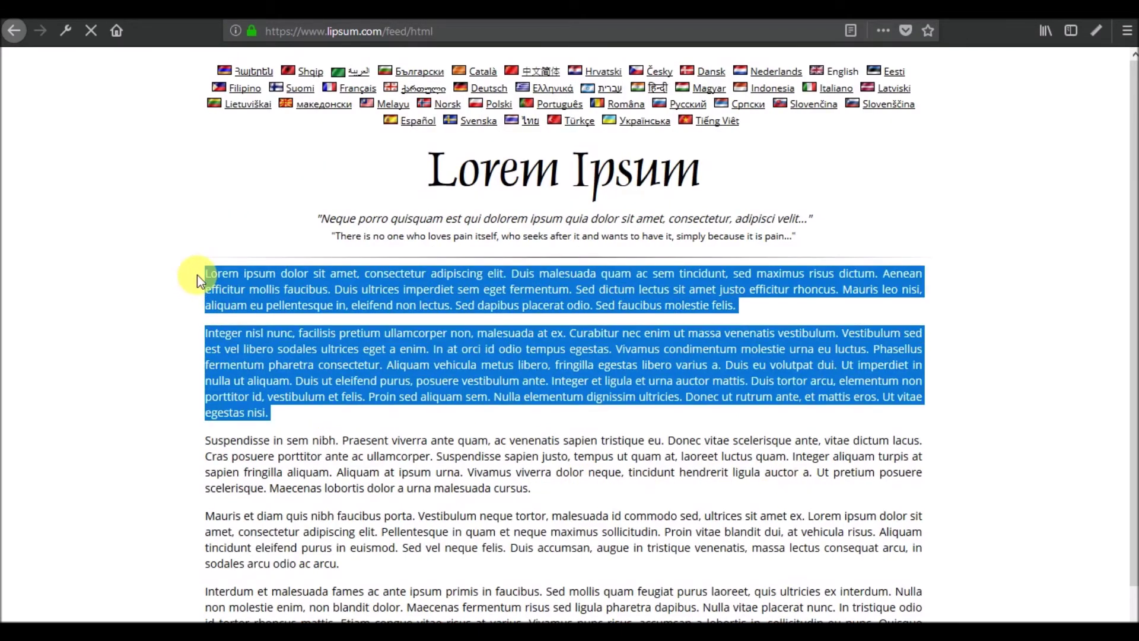
pyautogui.hotkey('ctrl', 'c')
pyautogui.click(903, 9)
pyautogui.click(220, 257)
pyautogui.hotkey('ctrl', 'v')
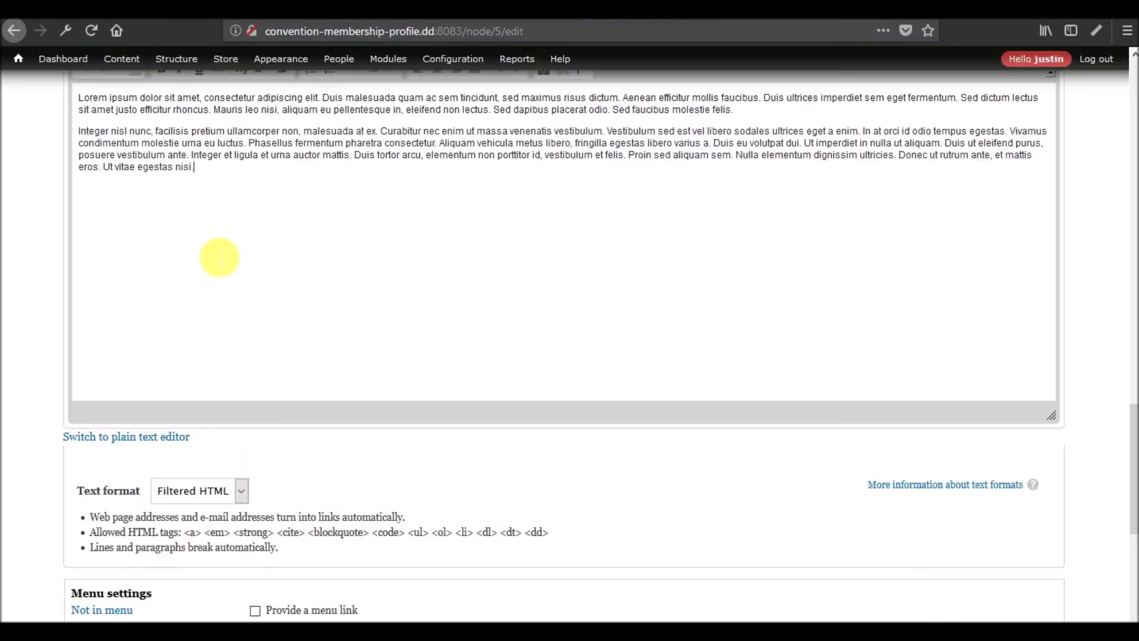
# - Change the body's text format to Full HTML, save the Embassy Suites node and view the resulting page
pyautogui.click(152, 439)
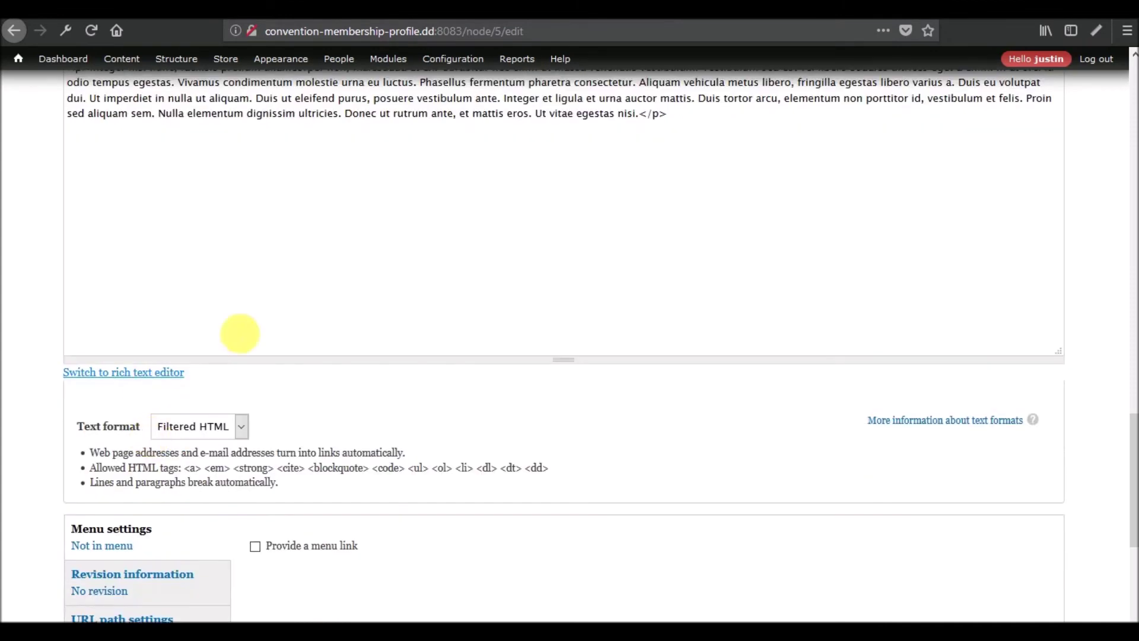
pyautogui.click(197, 426)
pyautogui.click(190, 466)
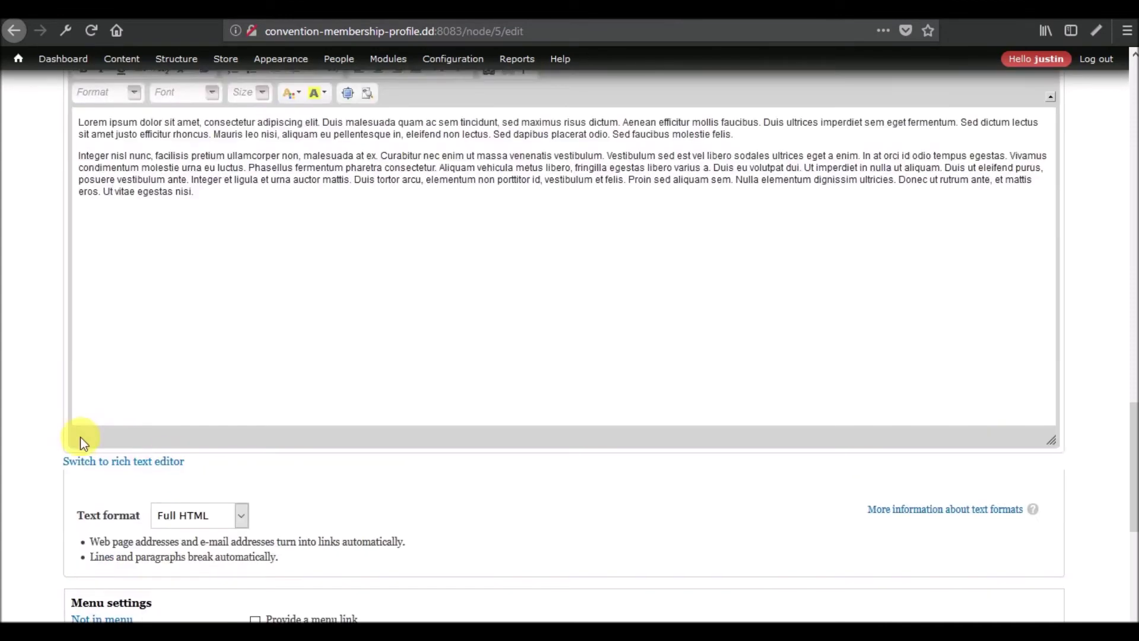
pyautogui.scroll(-7, 77, 431)
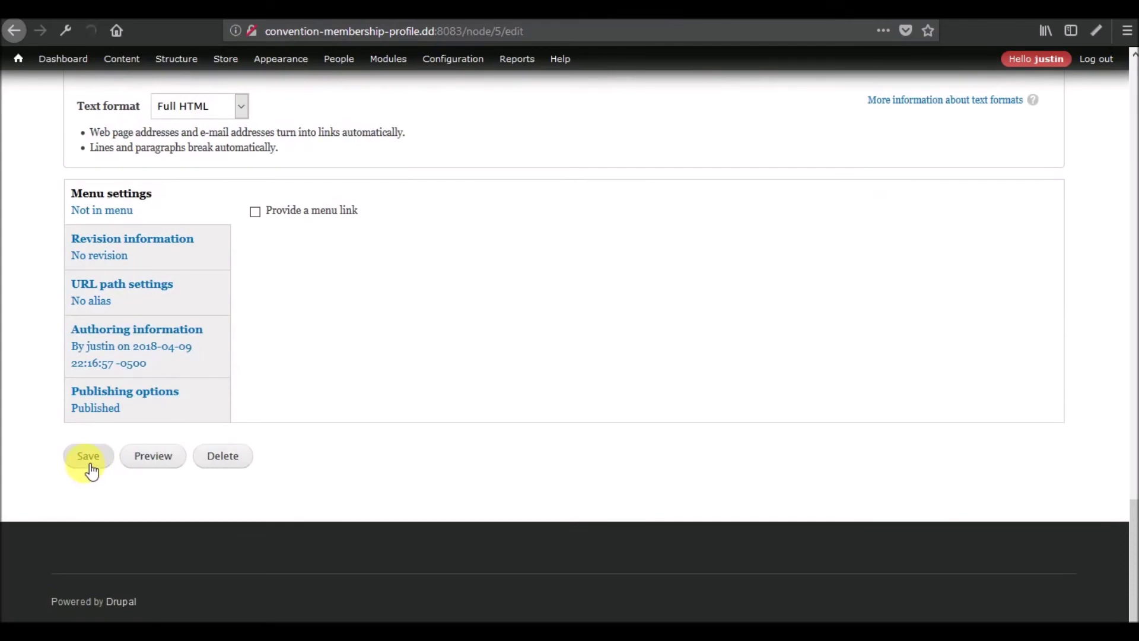
pyautogui.click(89, 456)
pyautogui.scroll(-5, 272, 360)
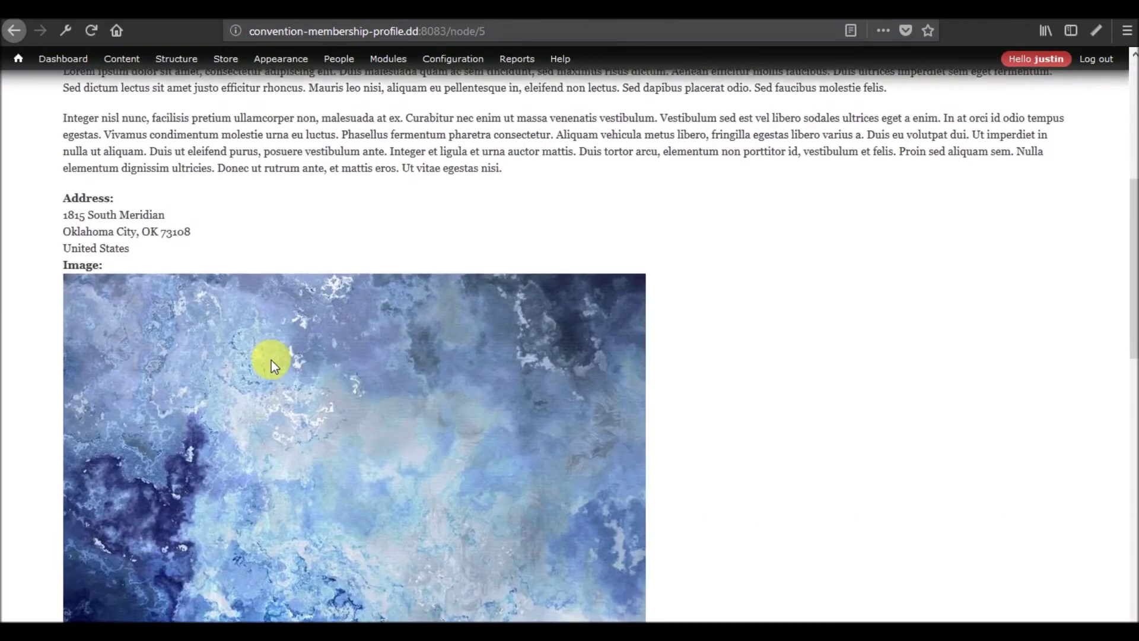
# - Look over the Embassy Suites page, open the Hotel and Lodging display settings from it and review the Default view mode's fields
pyautogui.scroll(-3, 271, 361)
pyautogui.scroll(9, 271, 358)
pyautogui.click(186, 404)
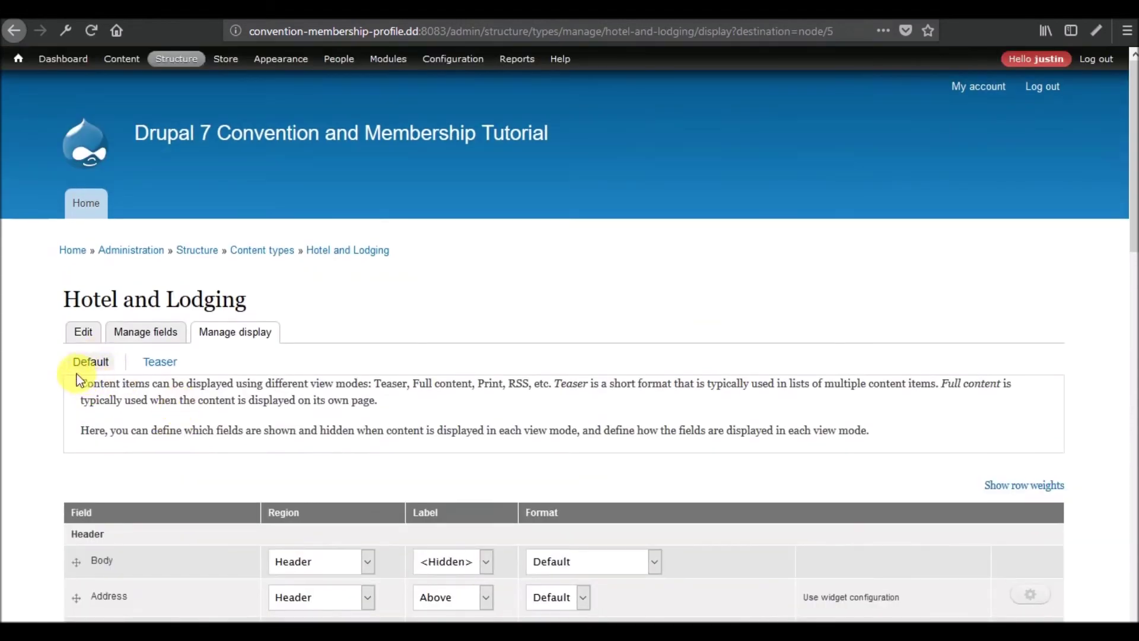
pyautogui.scroll(-4, 70, 422)
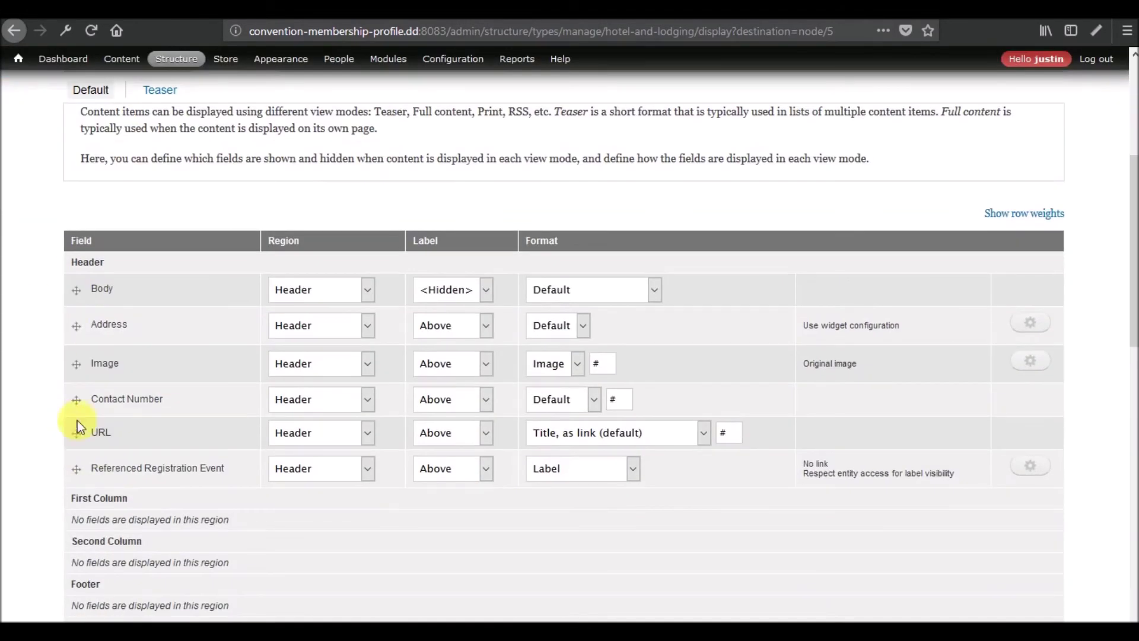
pyautogui.scroll(5, 187, 333)
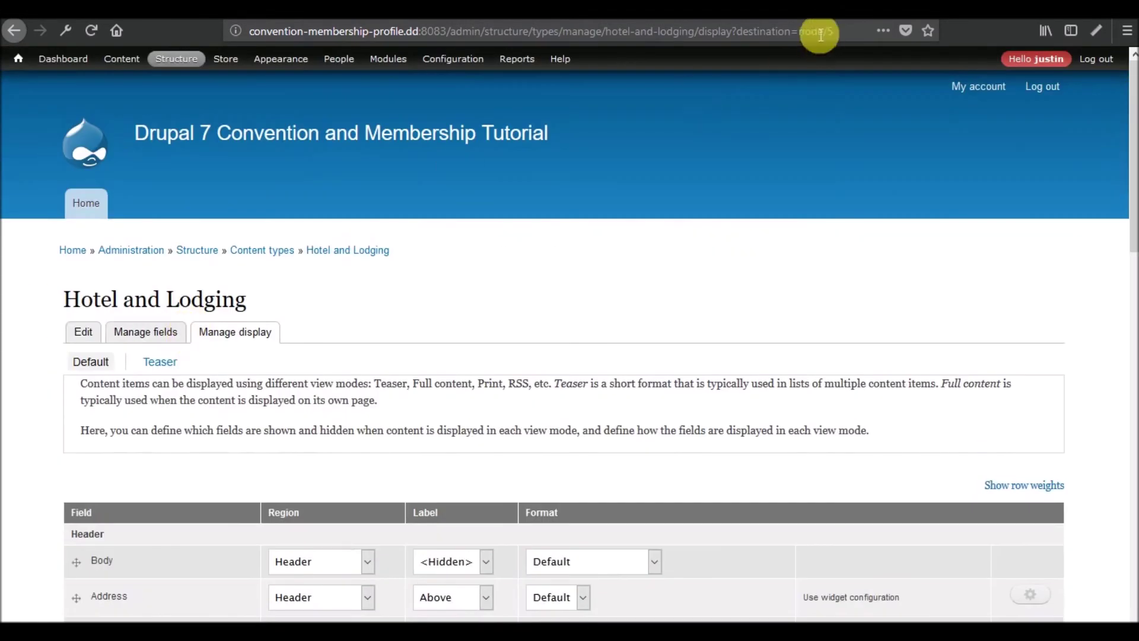
# - Return to the 2018 Perfectly Optimized Annual Conference page, reload it and examine how the Embassy Suites teaser is laid out
pyautogui.hotkey('alt', 'Left')
pyautogui.scroll(-2, 432, 313)
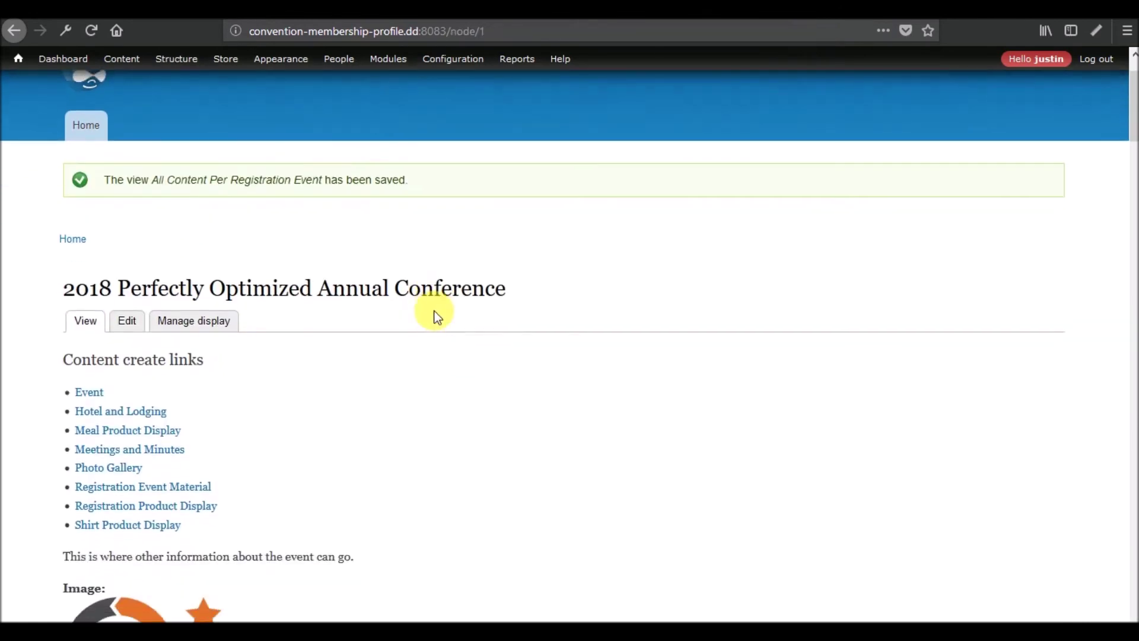
pyautogui.scroll(-20, 434, 312)
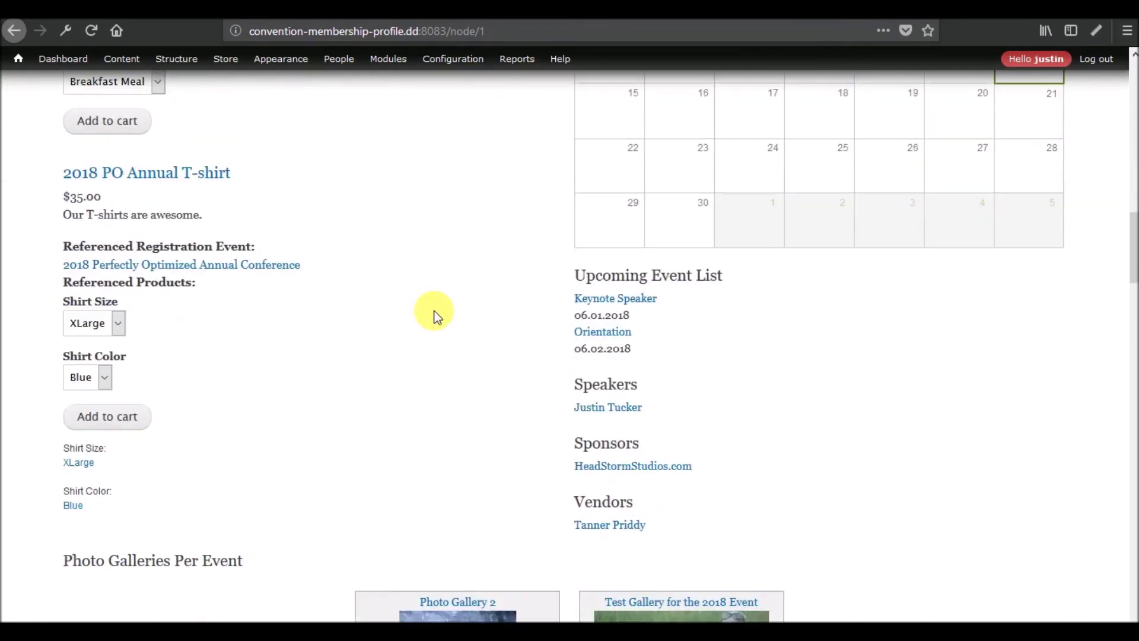
pyautogui.scroll(-2, 435, 314)
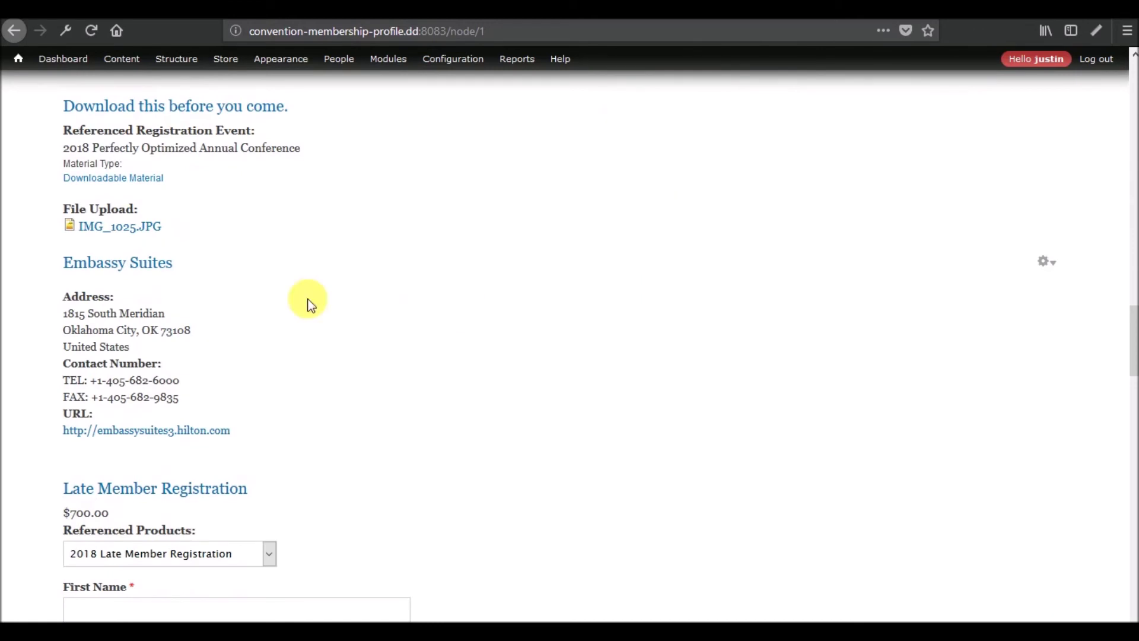
pyautogui.rightClick(13, 374)
pyautogui.click(99, 397)
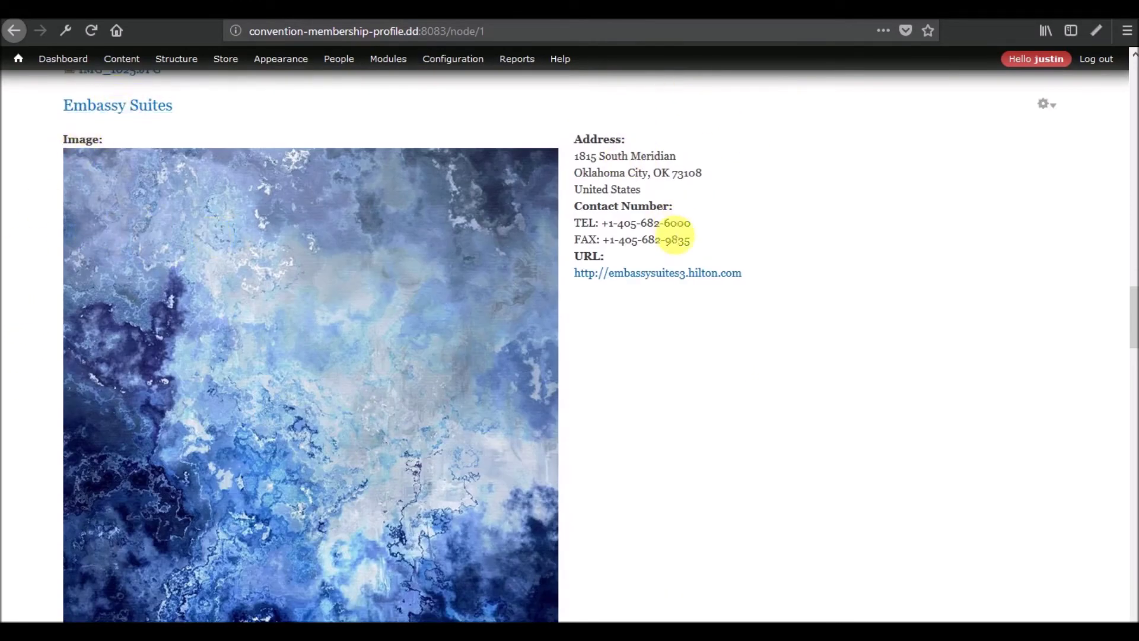
pyautogui.scroll(-6, 686, 359)
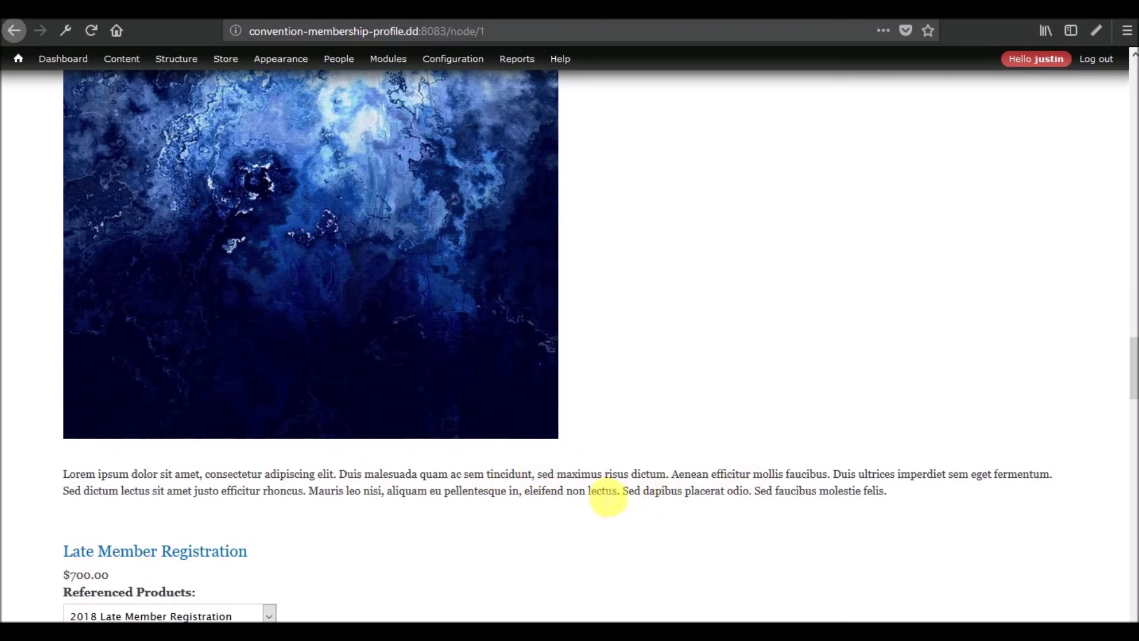
pyautogui.scroll(5, 604, 495)
pyautogui.scroll(2, 342, 323)
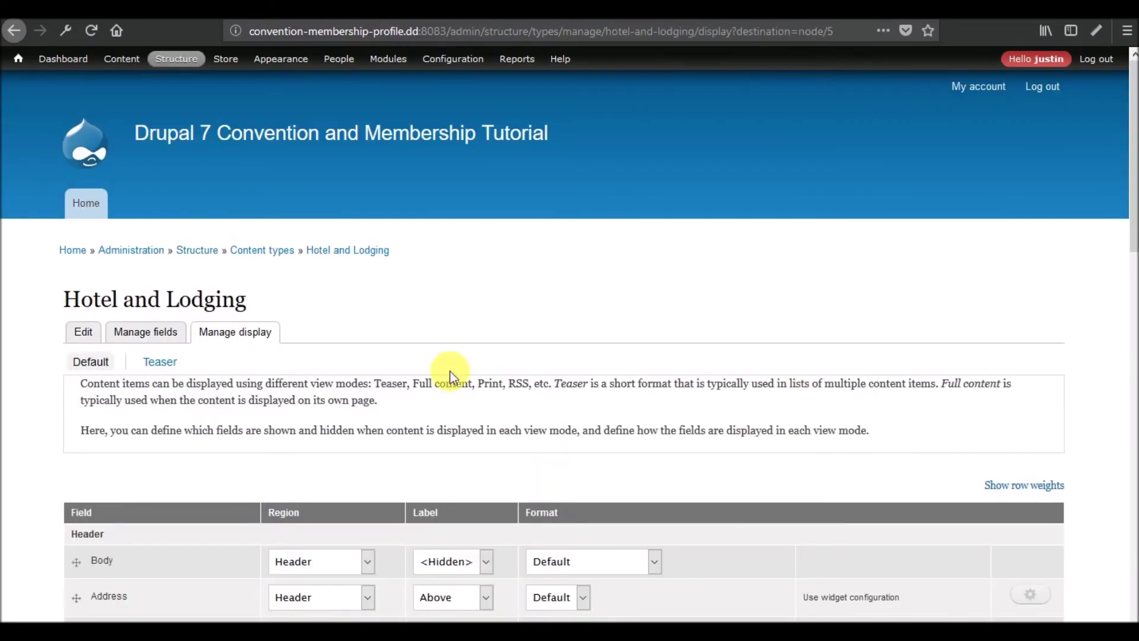
# - Open the Teaser display settings of Hotel and Lodging and set the Image field's label to Hidden
pyautogui.scroll(-4, 450, 371)
pyautogui.scroll(4, 449, 371)
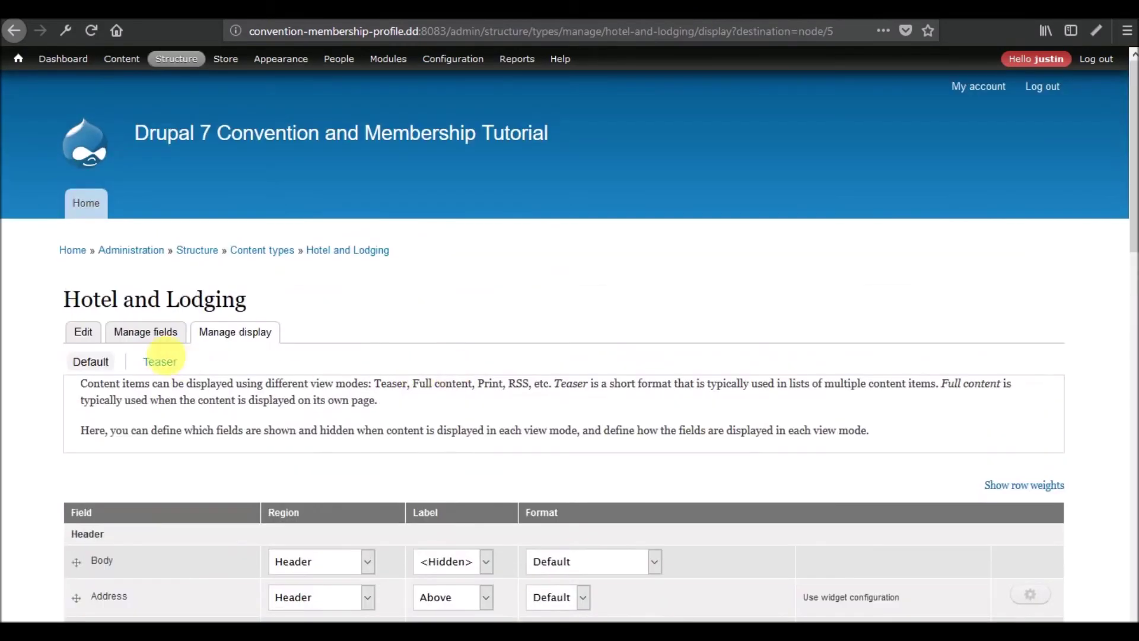
pyautogui.click(161, 362)
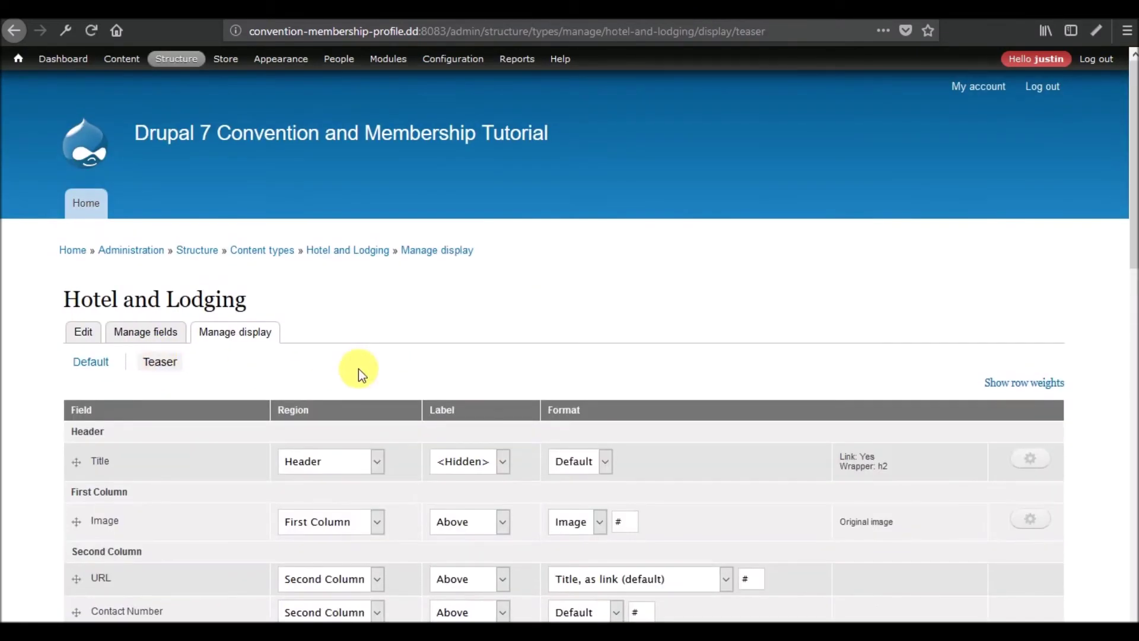
pyautogui.scroll(-5, 358, 371)
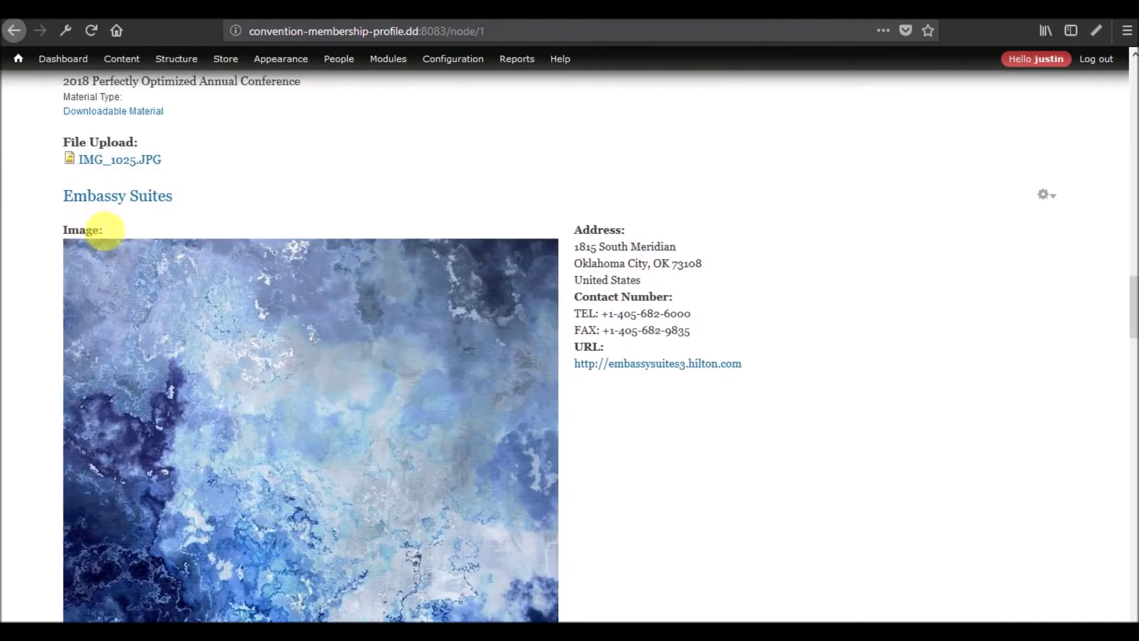
pyautogui.tripleClick(52, 229)
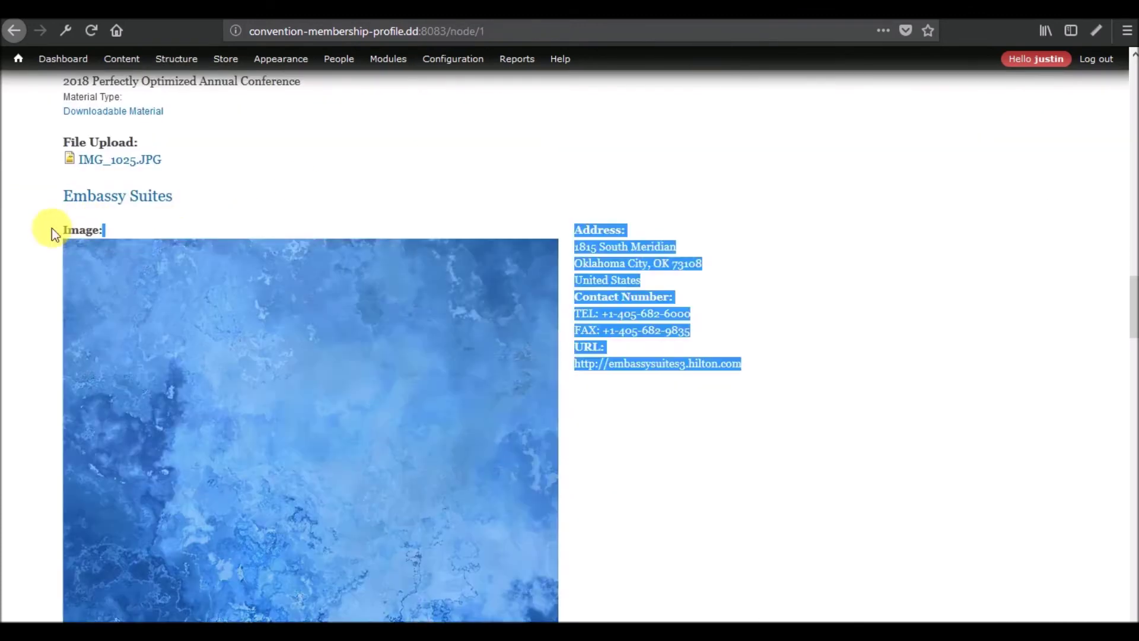
pyautogui.click(123, 215)
pyautogui.doubleClick(83, 230)
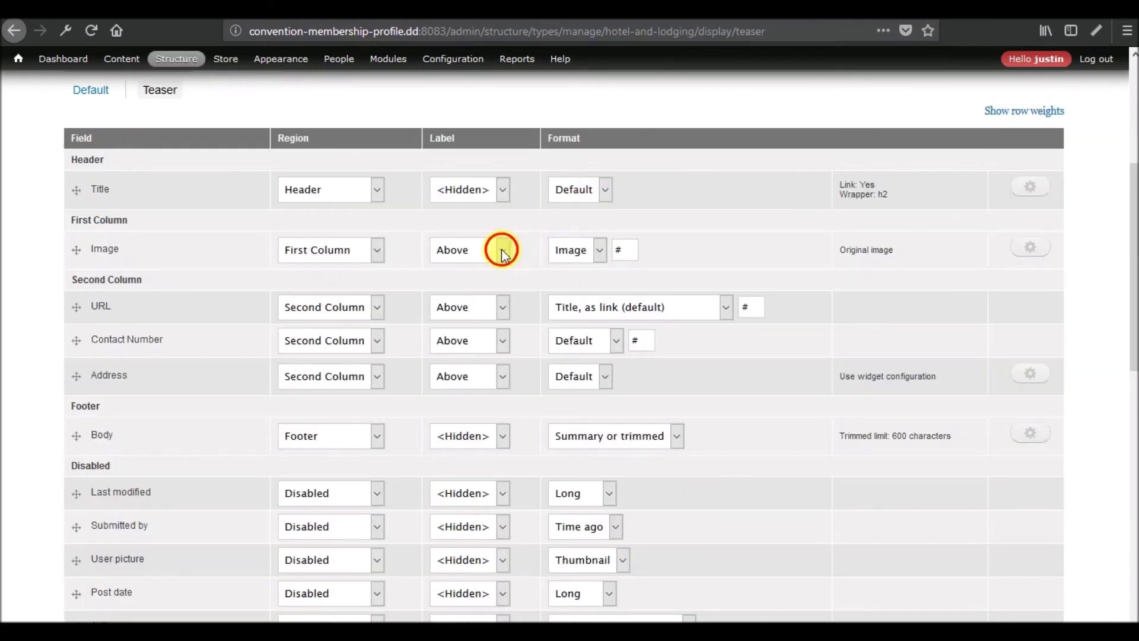
pyautogui.click(501, 250)
pyautogui.click(460, 308)
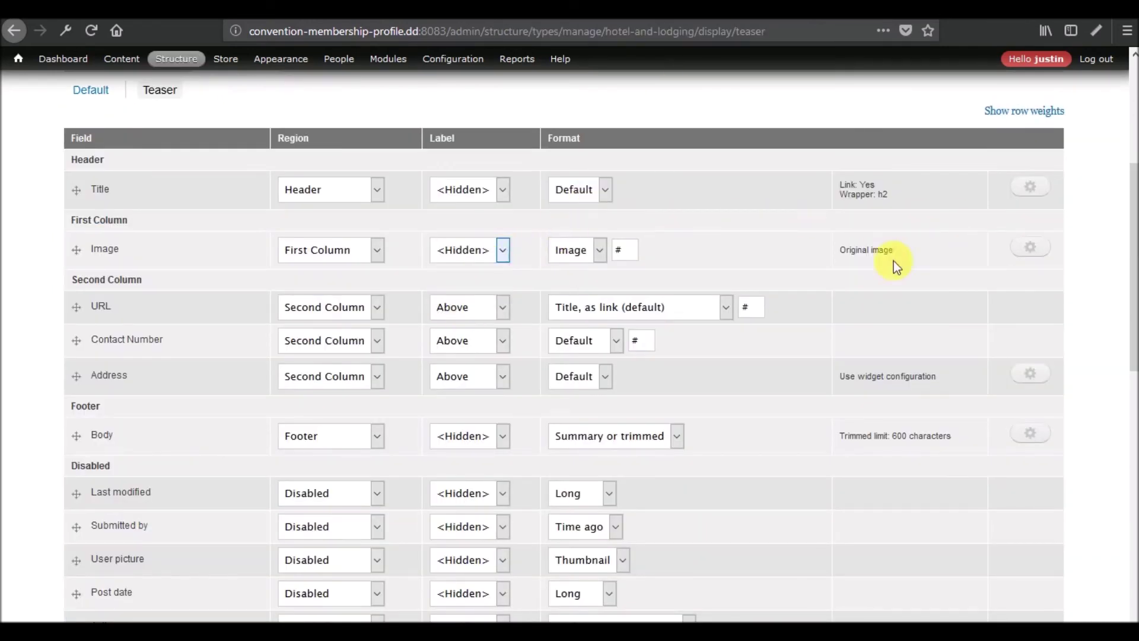
# - Set the teaser's Image field to the Large (480x480) image style, linked to Nothing, and save the display settings
pyautogui.click(1039, 248)
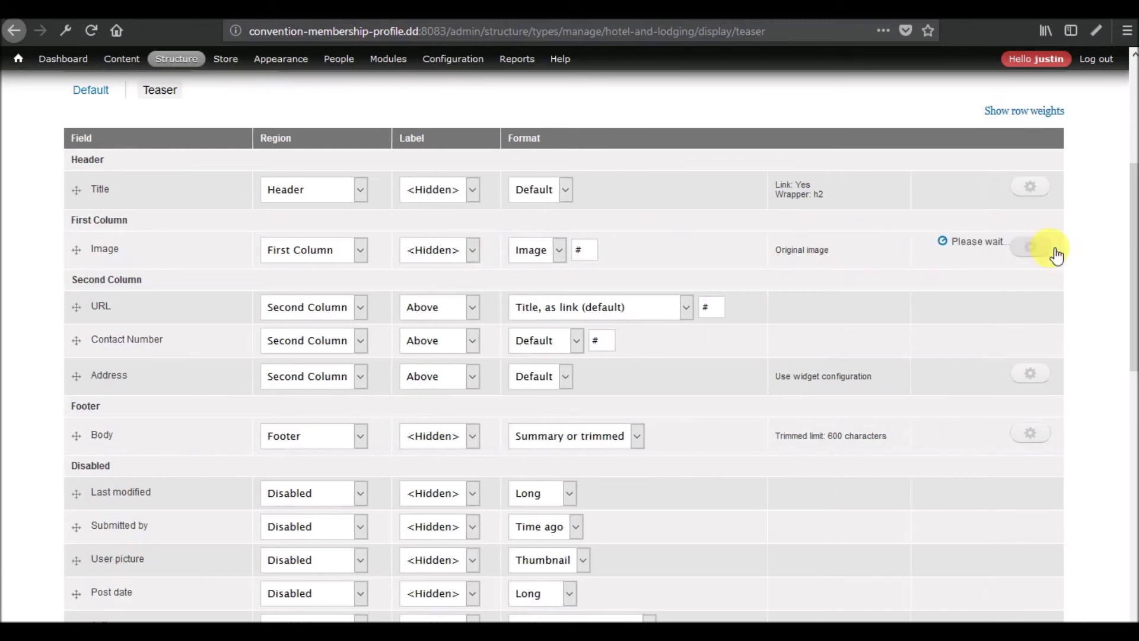
pyautogui.click(695, 275)
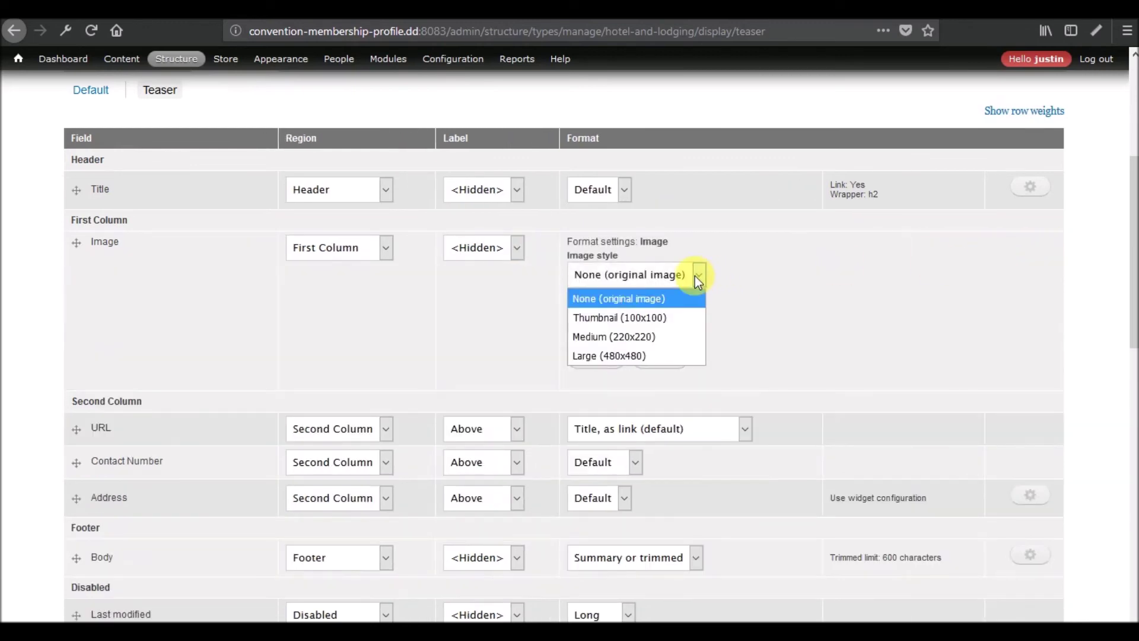
pyautogui.click(660, 350)
pyautogui.click(634, 312)
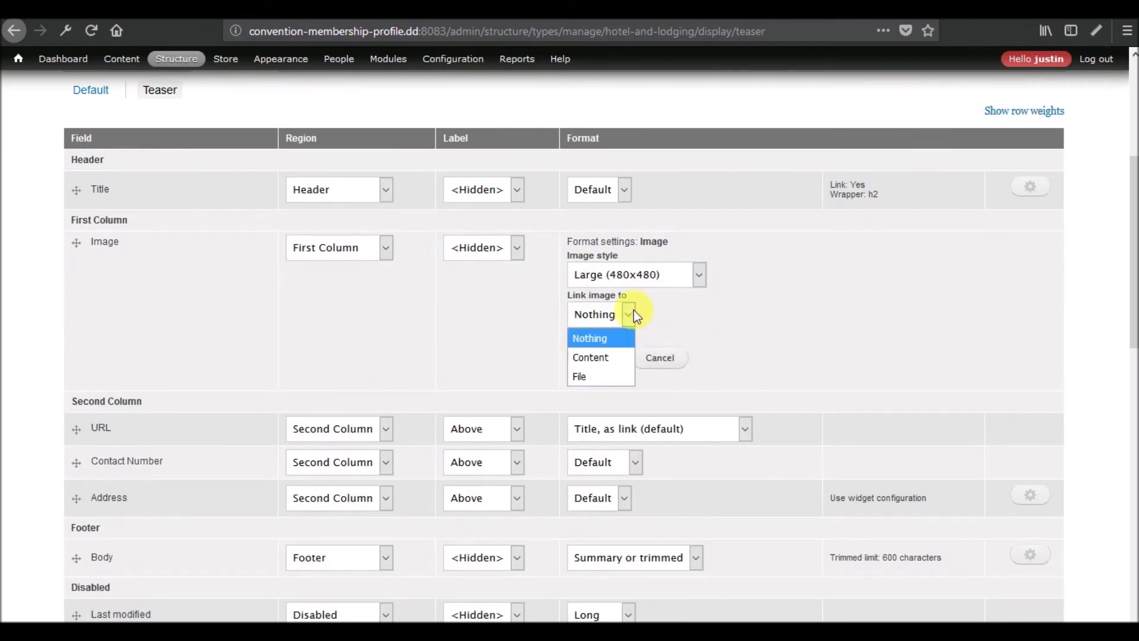
pyautogui.click(608, 339)
pyautogui.click(596, 358)
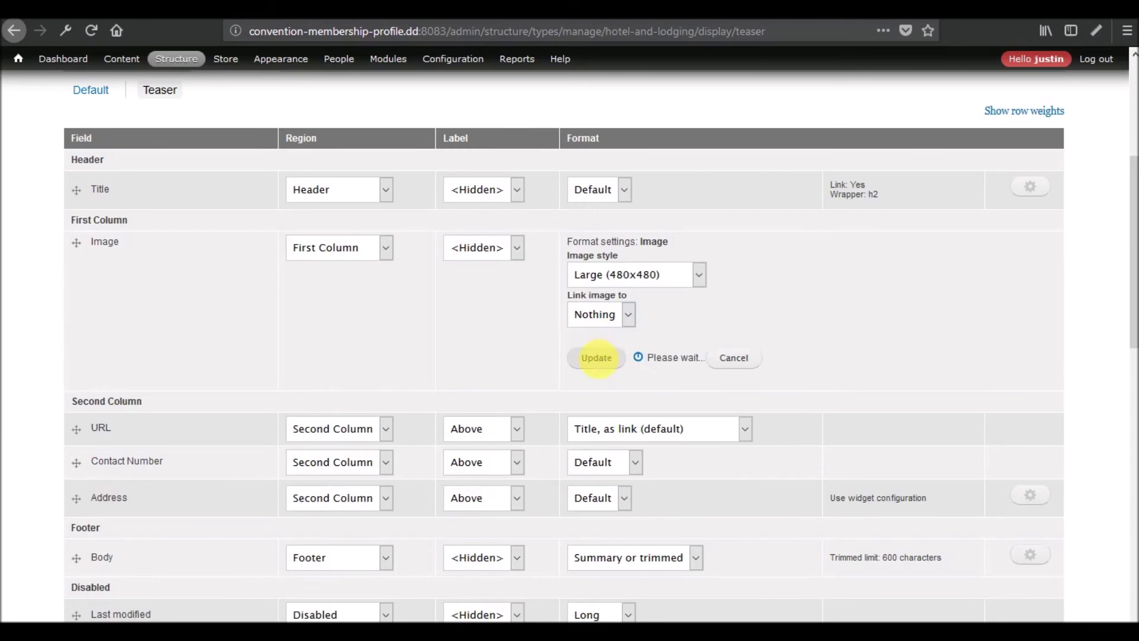
pyautogui.scroll(-10, 4, 336)
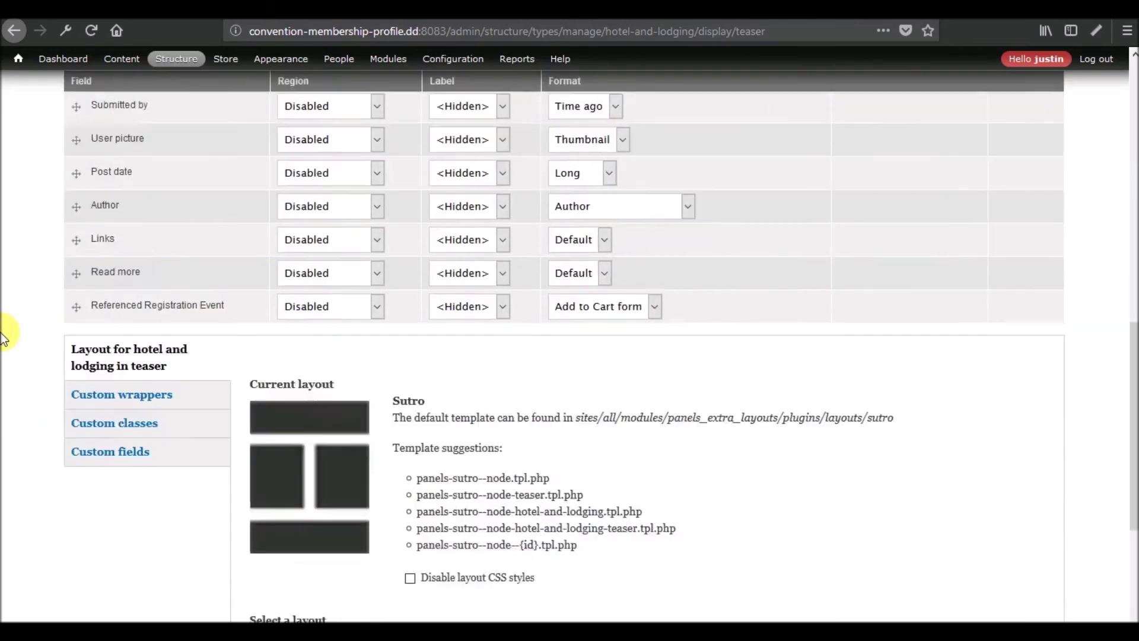
pyautogui.click(86, 456)
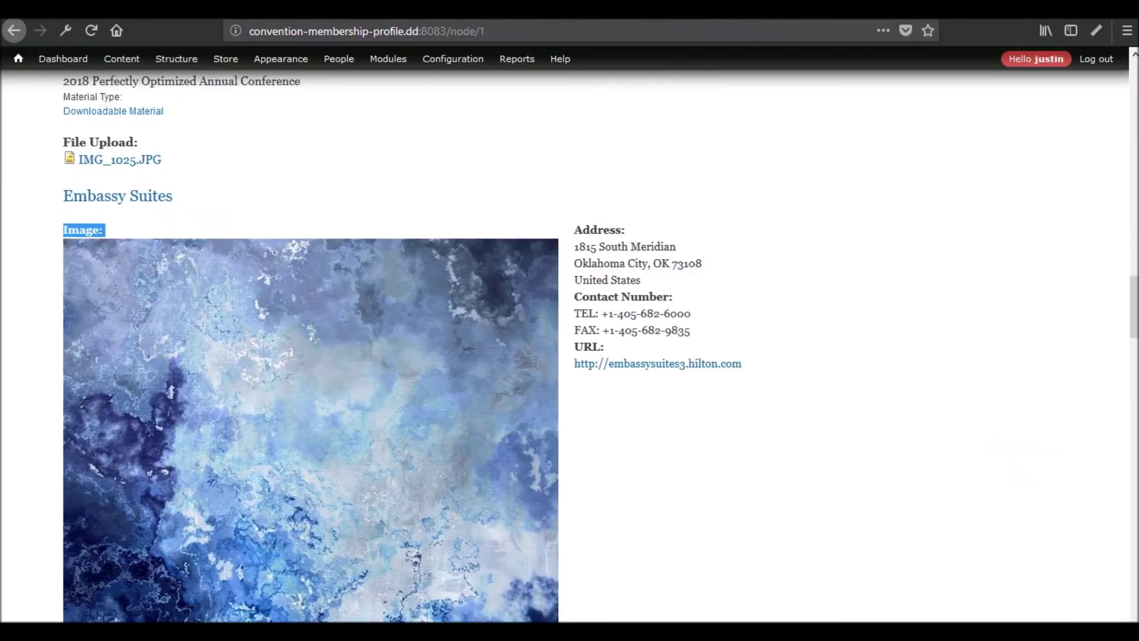
# - Reload the conference page and examine the Embassy Suites teaser's image, details and trimmed body text
pyautogui.rightClick(340, 172)
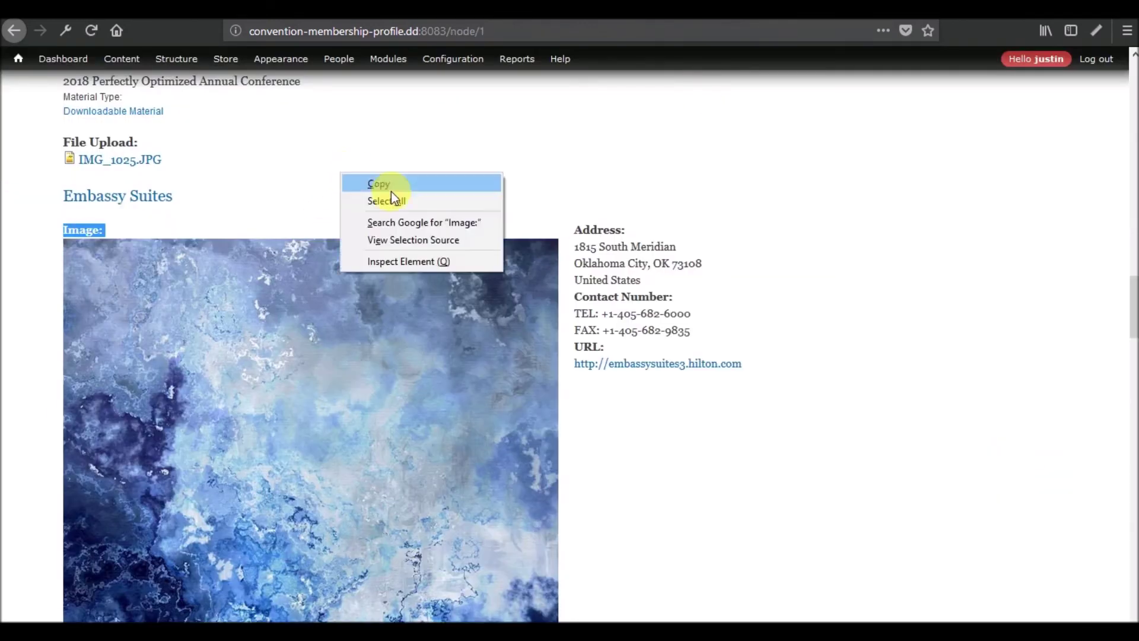
pyautogui.click(238, 113)
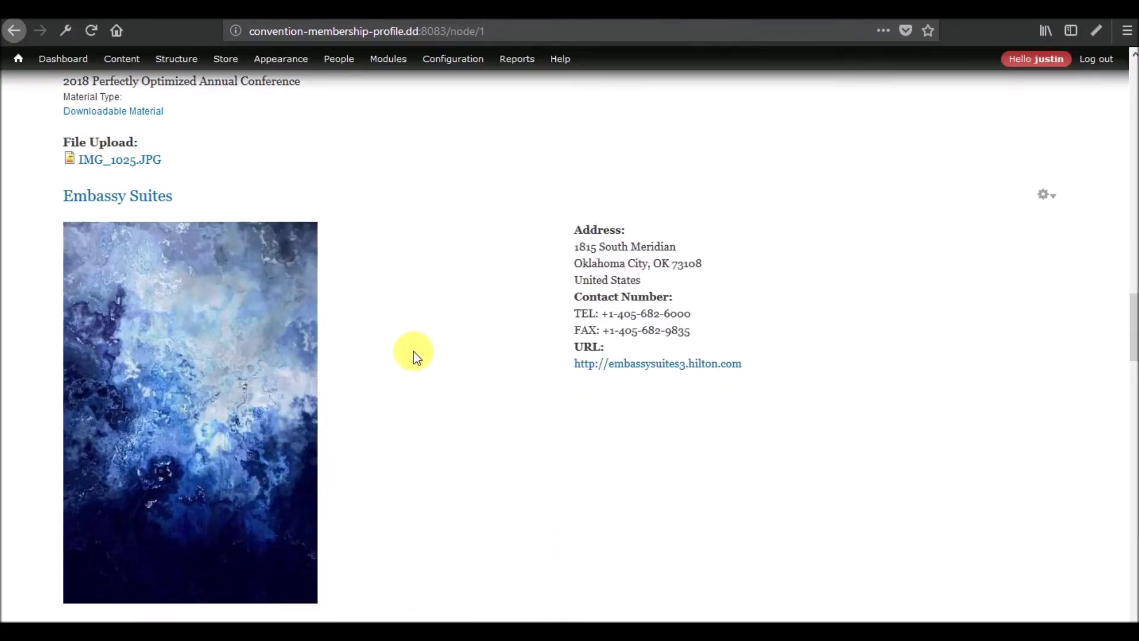
pyautogui.scroll(-5, 414, 352)
pyautogui.scroll(8, 414, 351)
pyautogui.scroll(-4, 414, 351)
pyautogui.scroll(-2, 414, 352)
pyautogui.scroll(-8, 414, 352)
pyautogui.scroll(-10, 414, 351)
pyautogui.scroll(3, 414, 351)
pyautogui.scroll(-2, 452, 373)
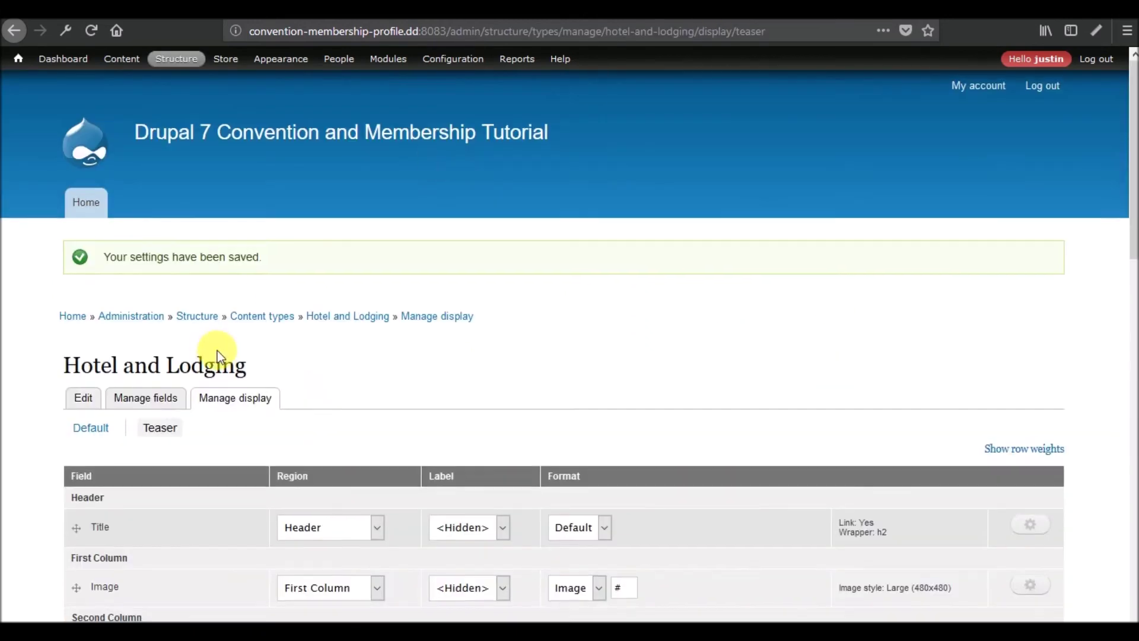
# - Open the Lodging Information display of the All Content Per Registration Event view from the Embassy Suites teaser and review its settings
pyautogui.scroll(-5, 217, 350)
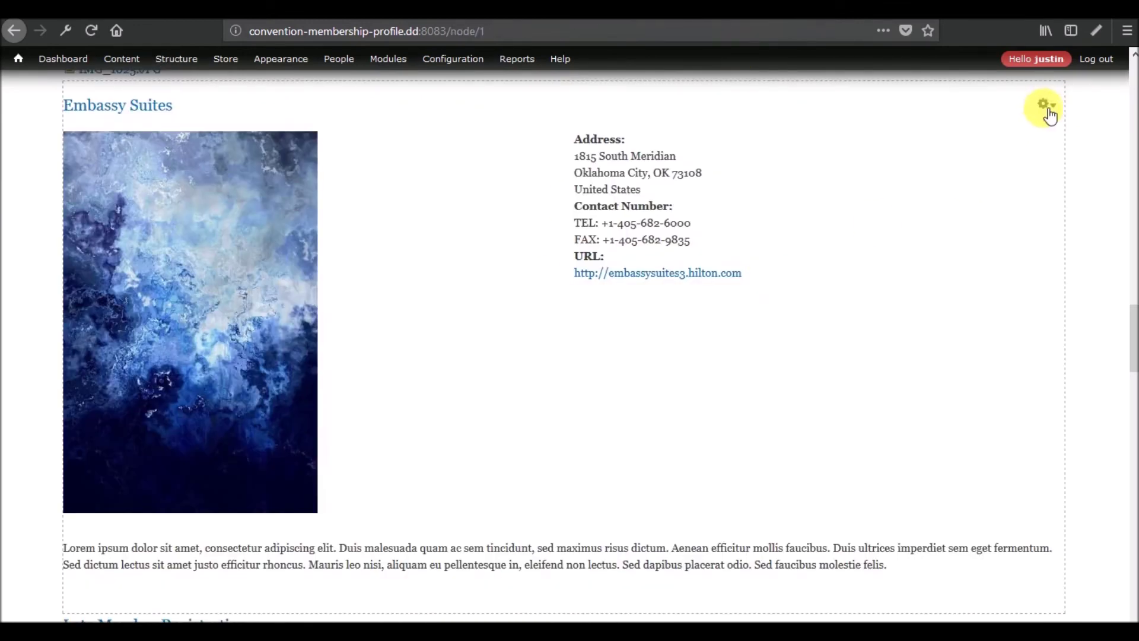
pyautogui.click(1051, 108)
pyautogui.click(1020, 127)
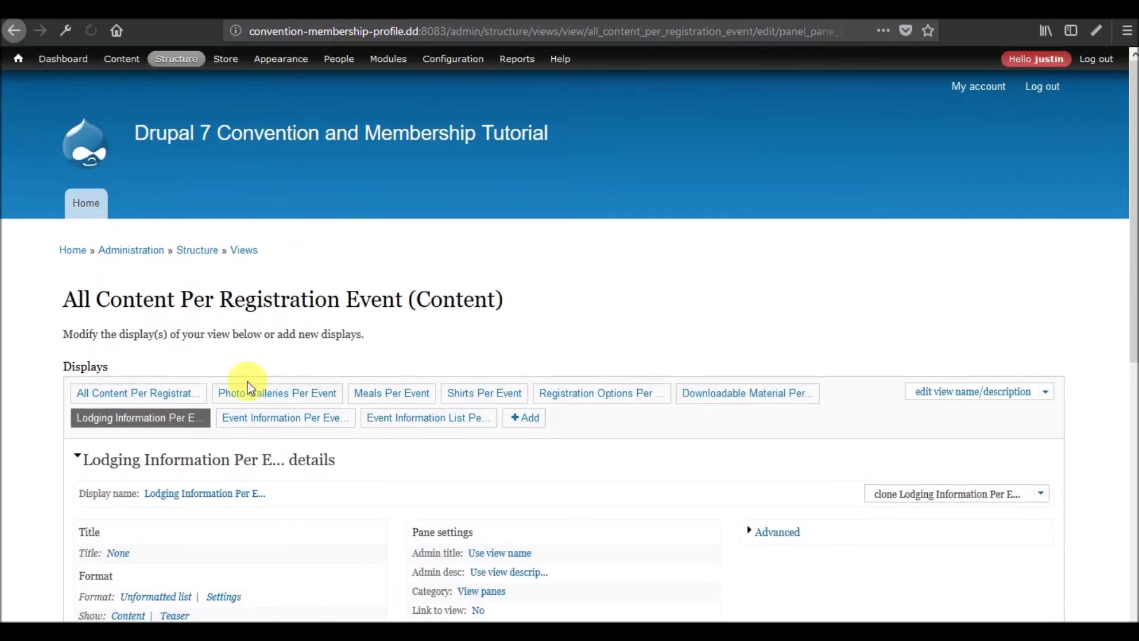
pyautogui.scroll(-5, 248, 388)
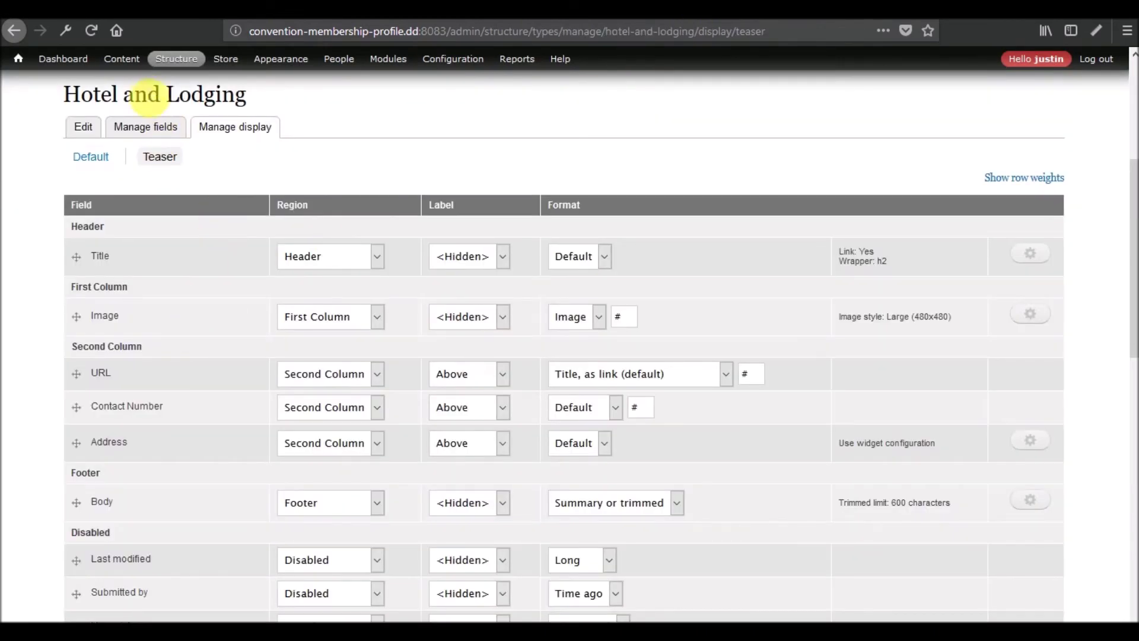
# - Compare the Hotel and Lodging teaser's field regions and Sutro layout with the Lodging Information display's format and filter settings
pyautogui.scroll(-5, 170, 322)
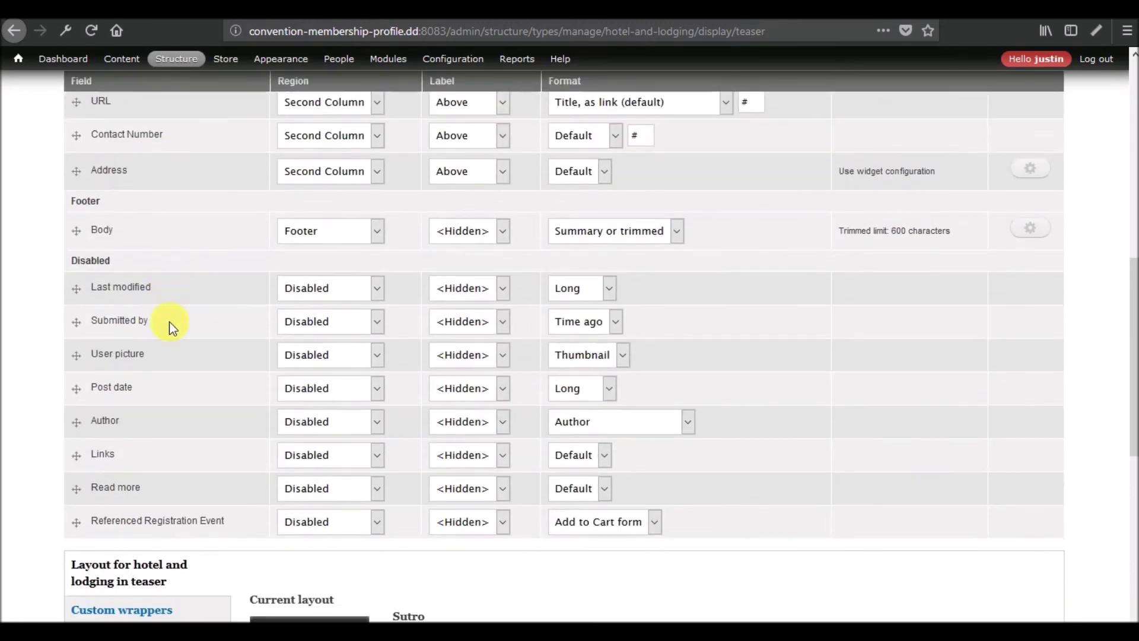
pyautogui.scroll(-5, 316, 328)
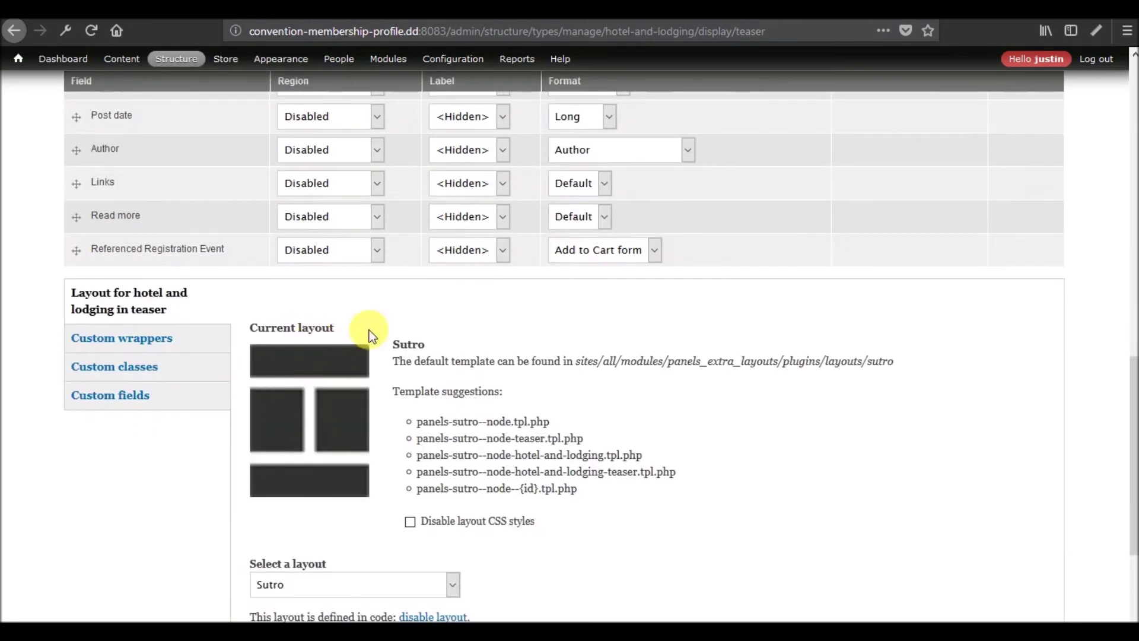
pyautogui.scroll(10, 378, 424)
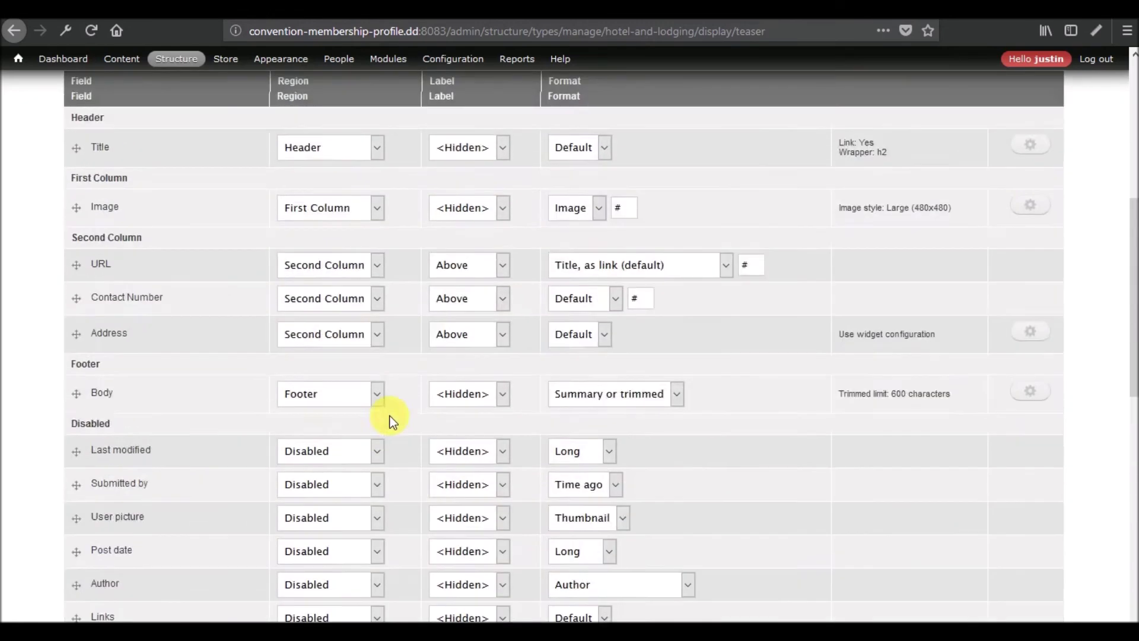
pyautogui.scroll(-8, 457, 334)
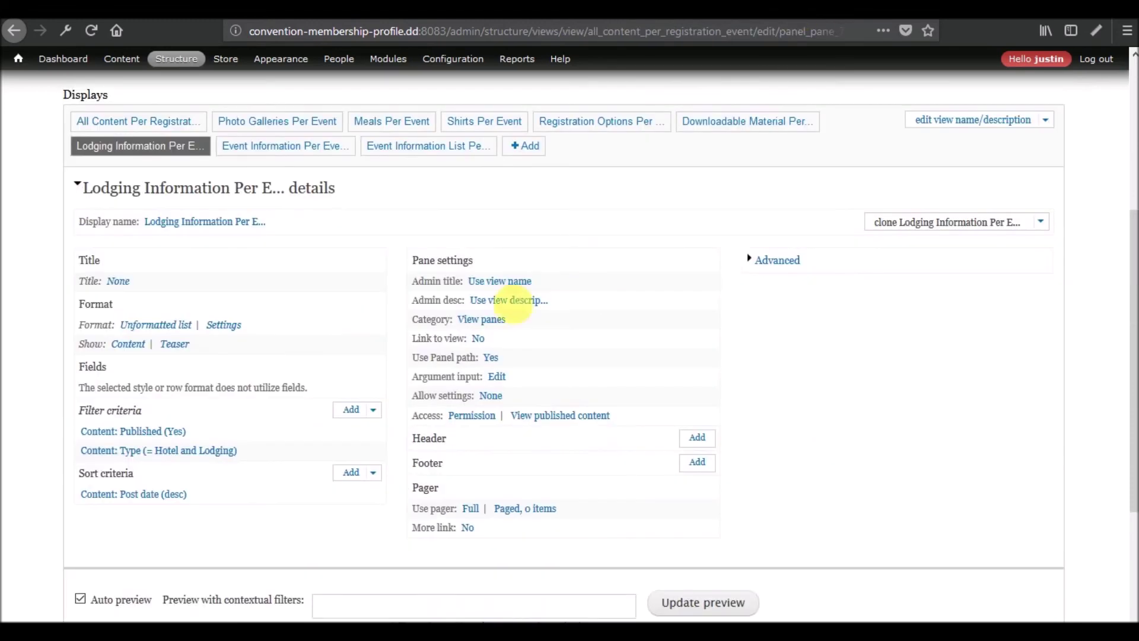
pyautogui.scroll(-4, 473, 299)
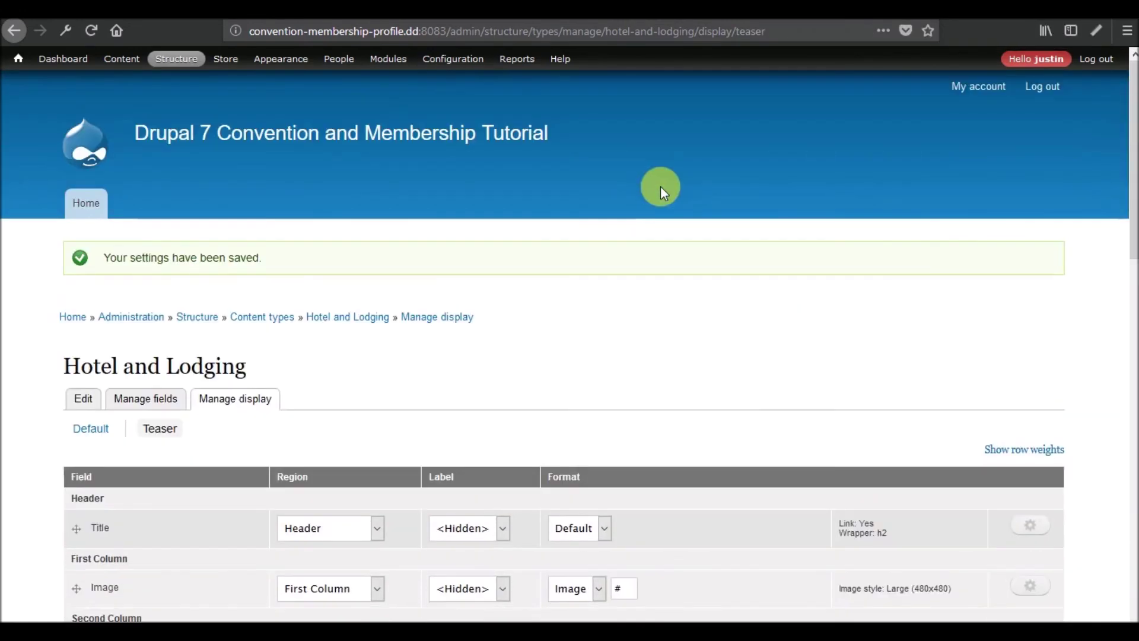
pyautogui.scroll(-5, 458, 281)
pyautogui.moveTo(183, 67)
pyautogui.moveTo(186, 114)
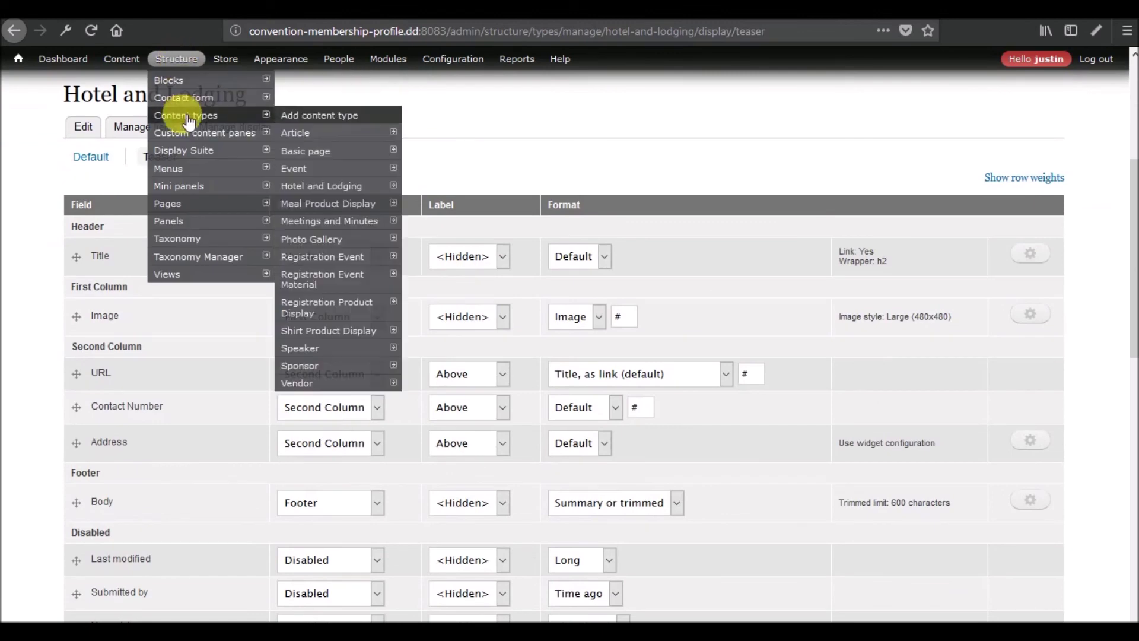
pyautogui.moveTo(324, 186)
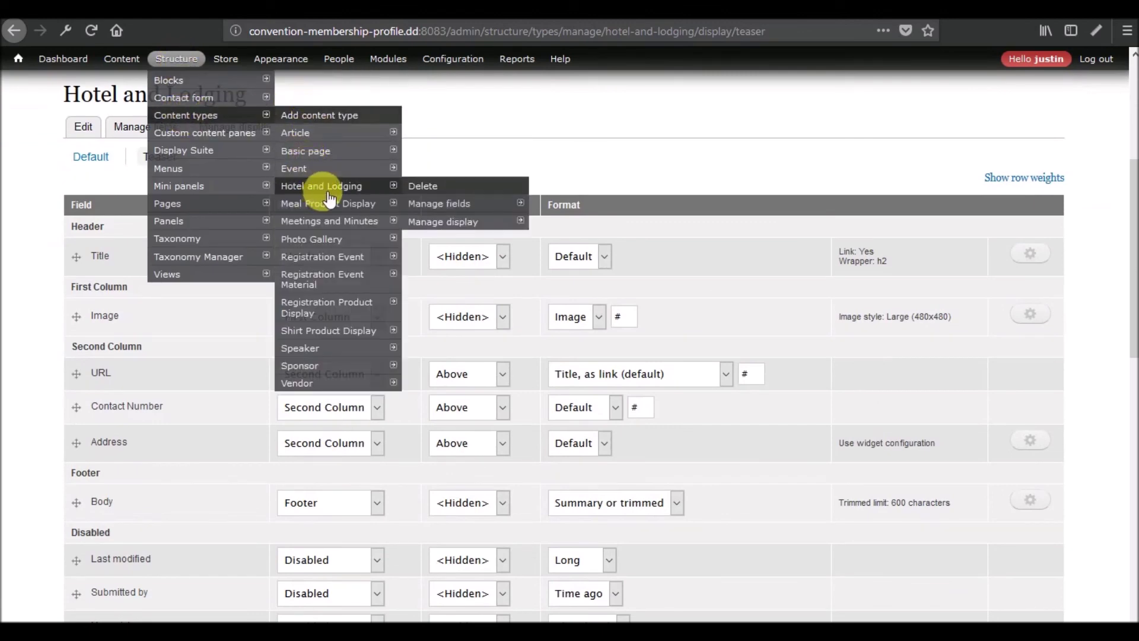
pyautogui.moveTo(330, 208)
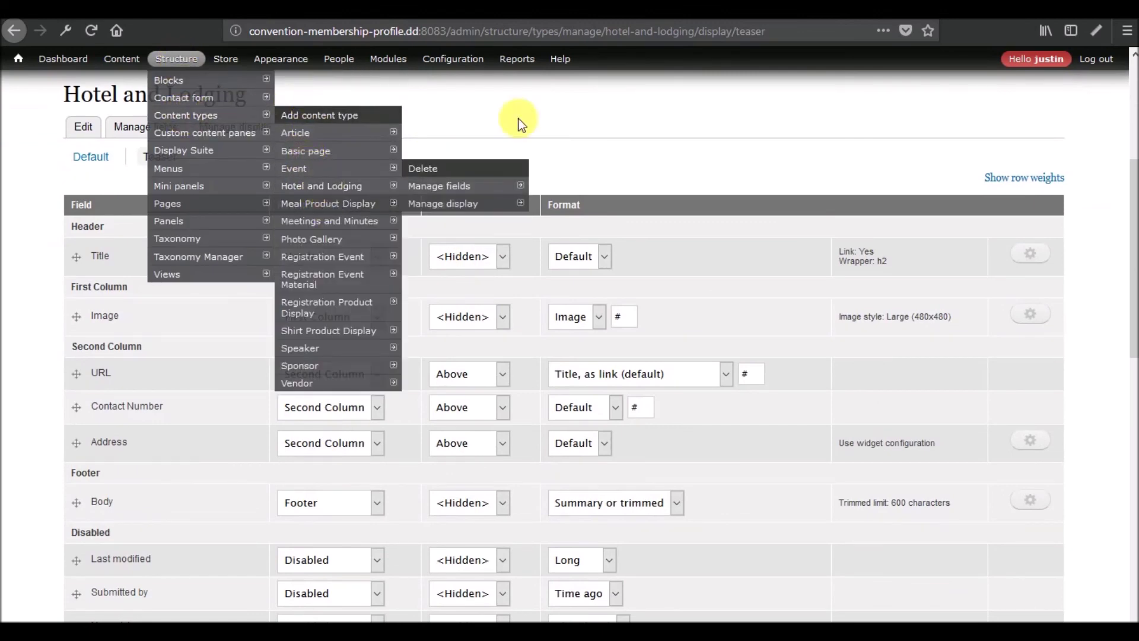
# - Open the site's Image styles list in the Media configuration and review the available styles
pyautogui.click(460, 64)
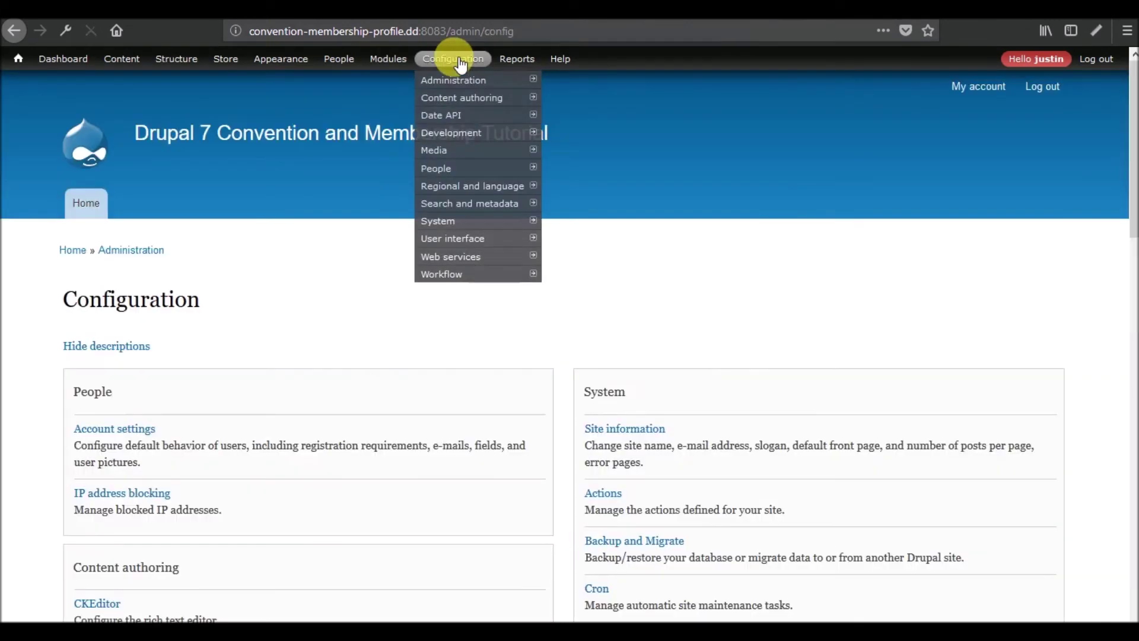
pyautogui.scroll(-6, 262, 323)
pyautogui.scroll(-5, 265, 327)
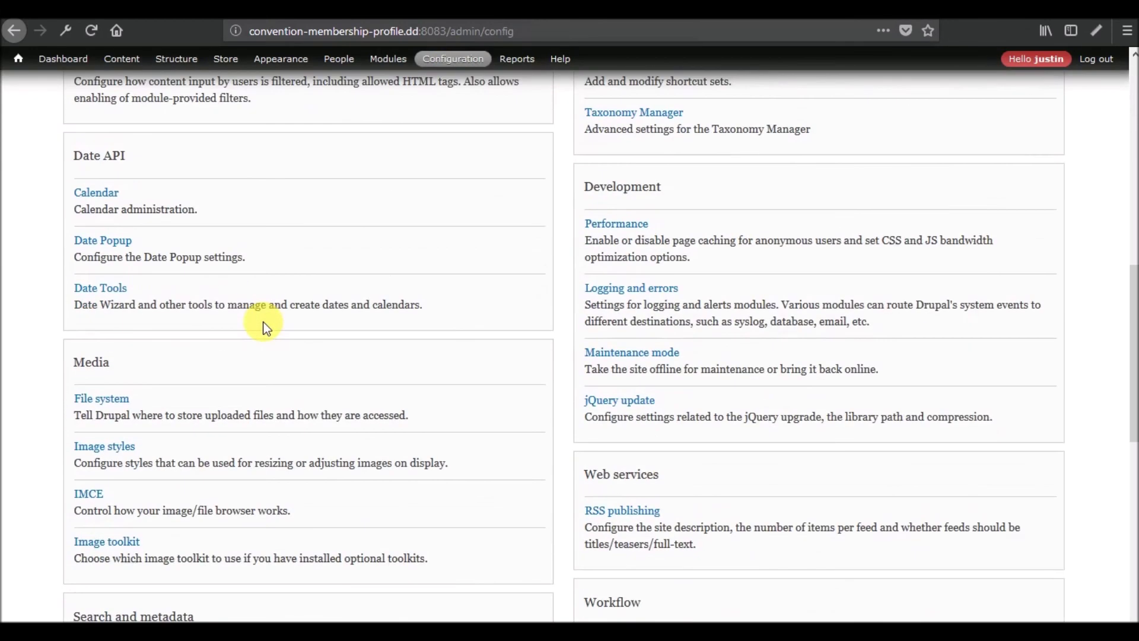
pyautogui.scroll(-3, 265, 328)
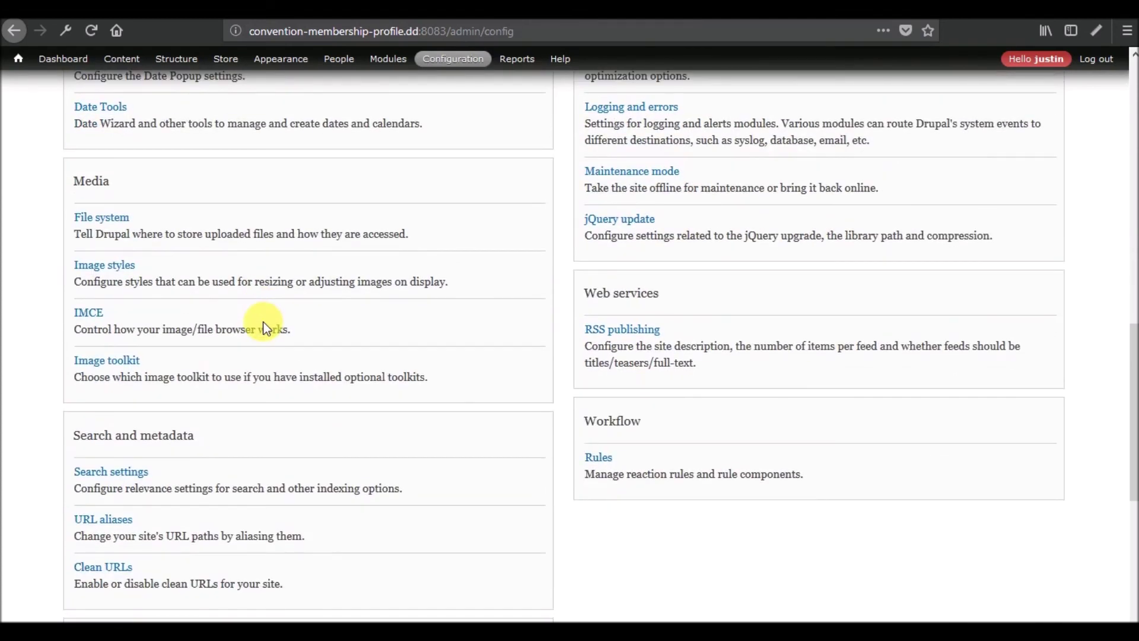
pyautogui.click(106, 265)
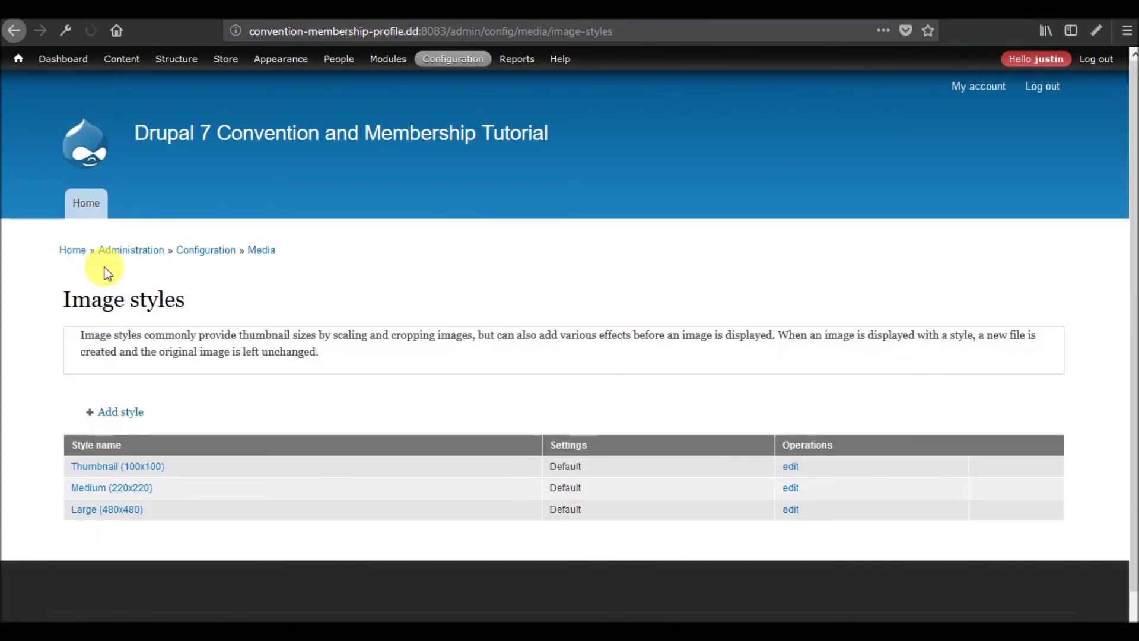
pyautogui.scroll(-1, 391, 301)
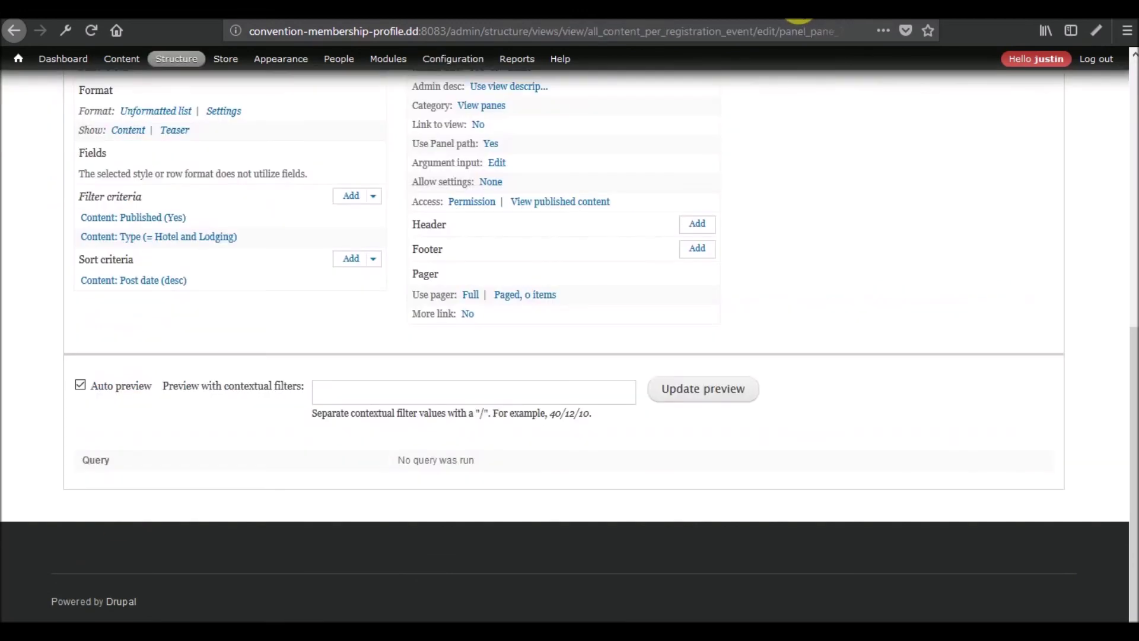
# - Open the 2018 Perfectly Optimized Annual Conference page from the content list and examine its Embassy Suites teaser's image, details and body text
pyautogui.click(120, 58)
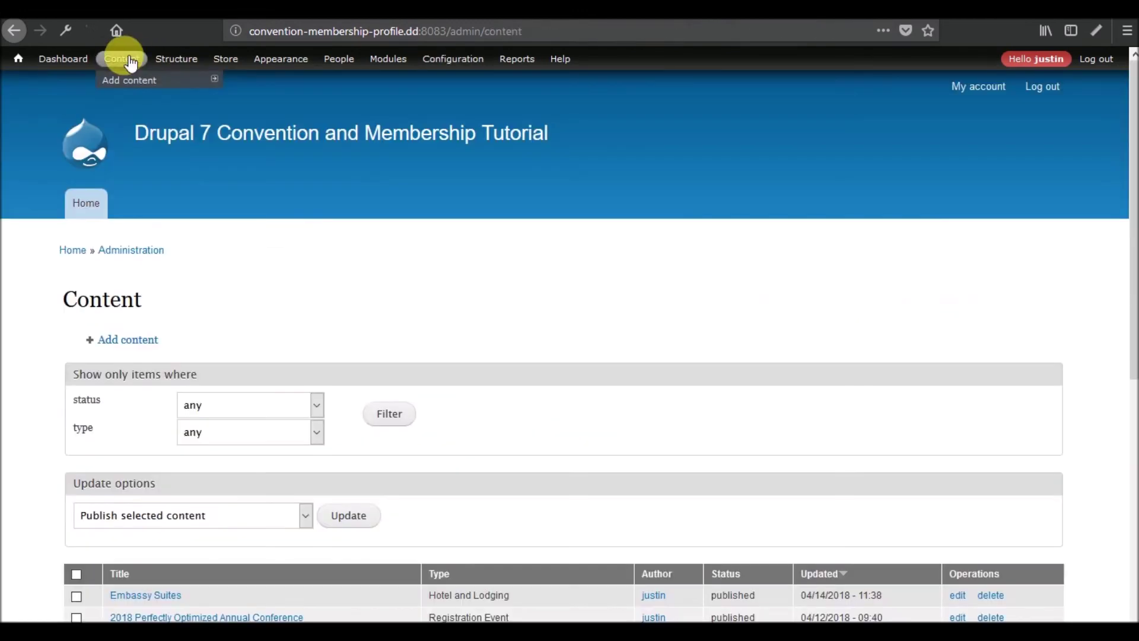
pyautogui.moveTo(136, 80)
pyautogui.scroll(-5, 281, 301)
pyautogui.rightClick(167, 188)
pyautogui.click(176, 193)
pyautogui.scroll(-10, 337, 278)
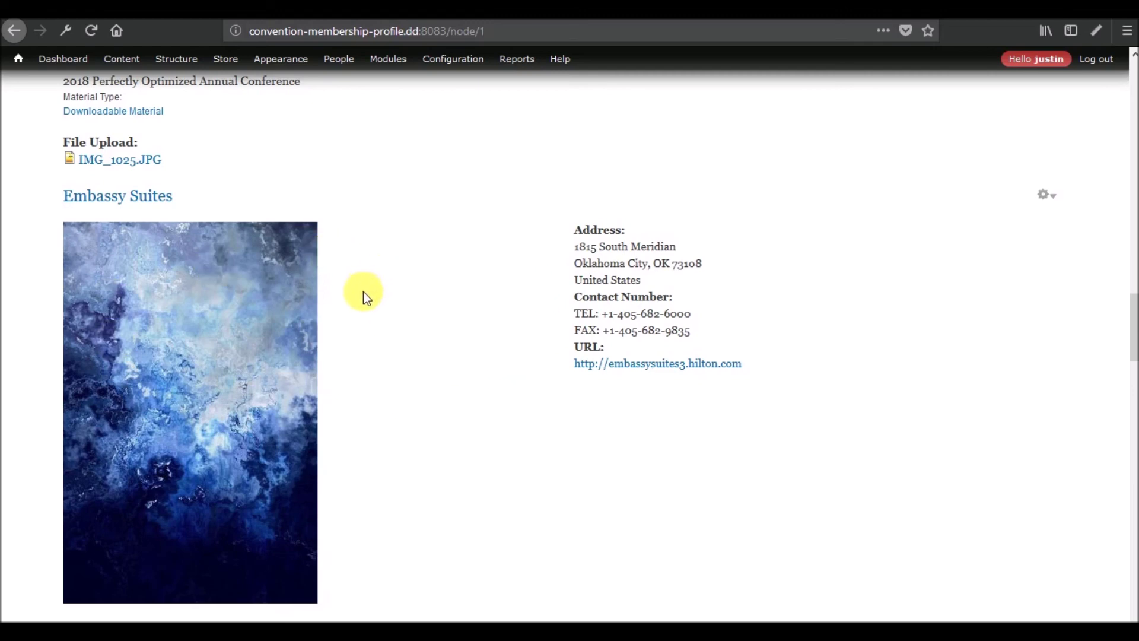
pyautogui.scroll(-3, 371, 297)
pyautogui.scroll(5, 371, 297)
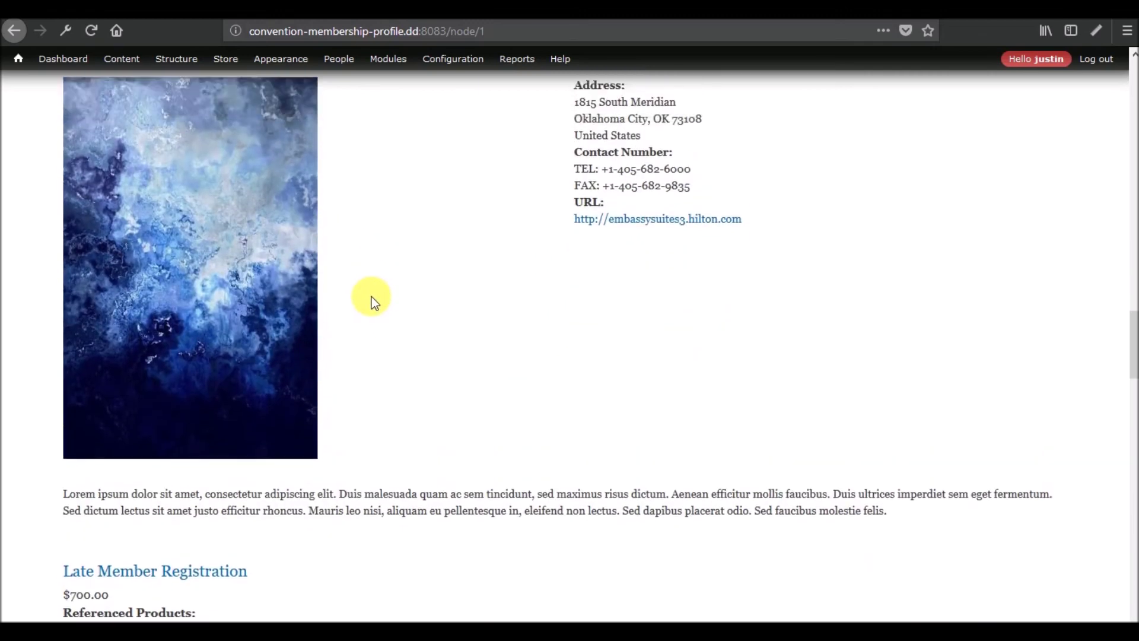
pyautogui.scroll(-3, 372, 302)
pyautogui.scroll(-3, 372, 296)
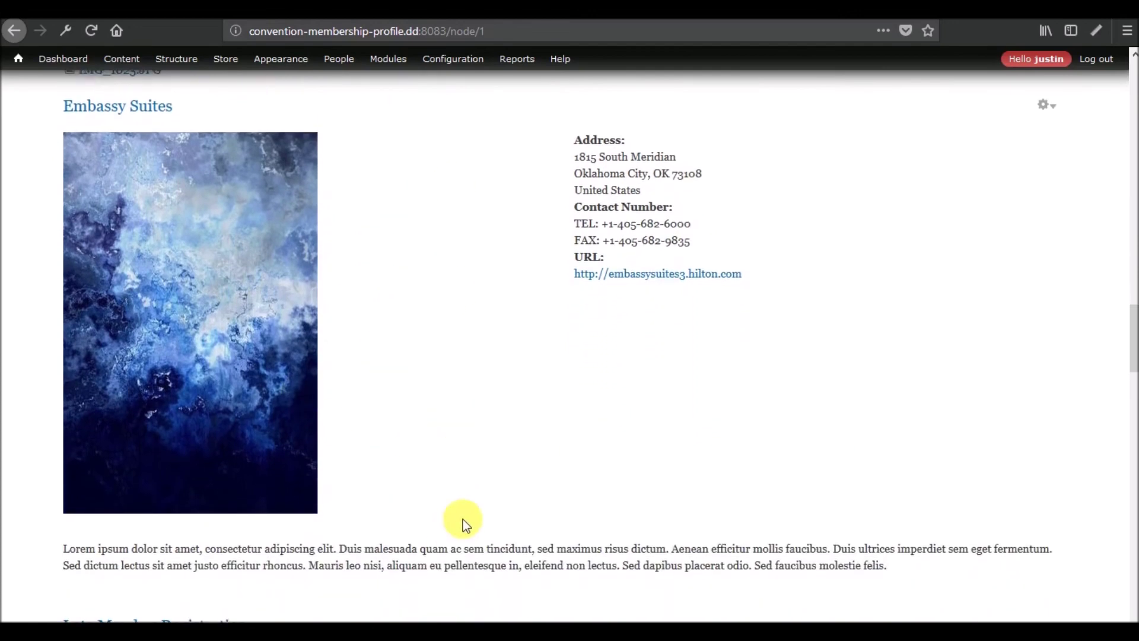
# - Survey how the conference page presents its T-shirt product, photo galleries, event material, Embassy Suites teaser and member registration forms
pyautogui.scroll(15, 462, 518)
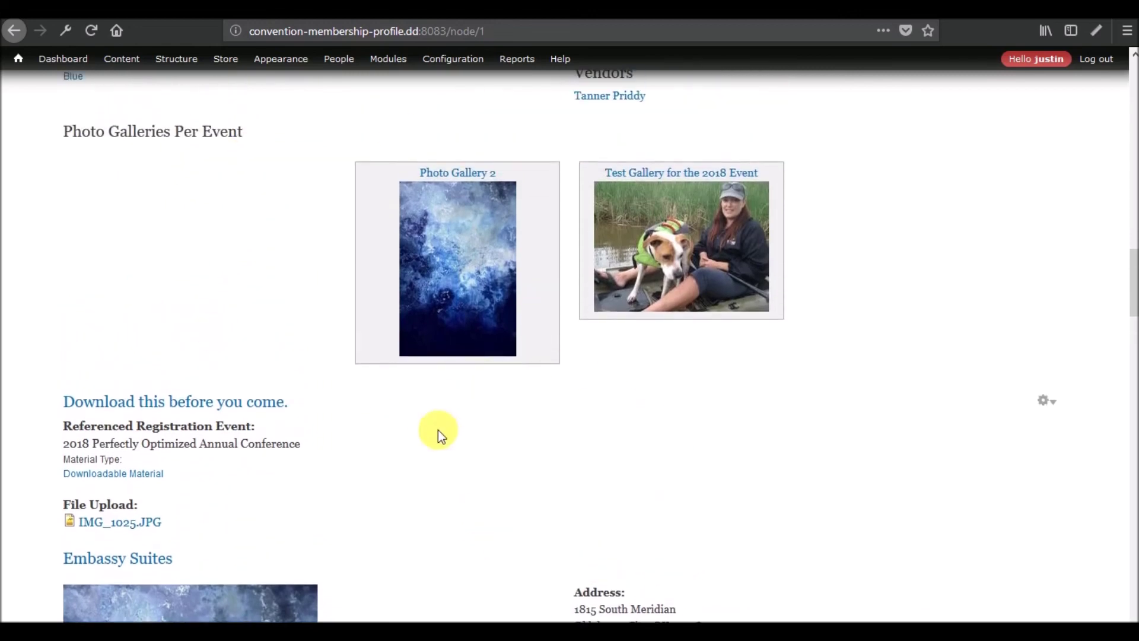
pyautogui.scroll(15, 438, 430)
pyautogui.scroll(11, 138, 486)
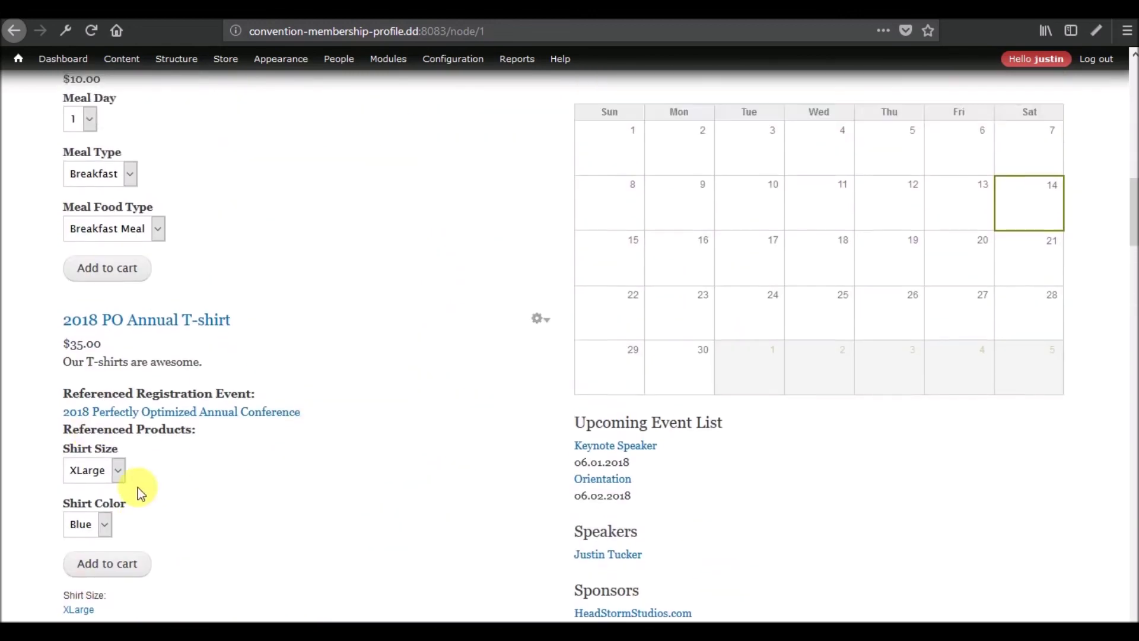
pyautogui.scroll(-12, 205, 433)
pyautogui.scroll(-15, 197, 432)
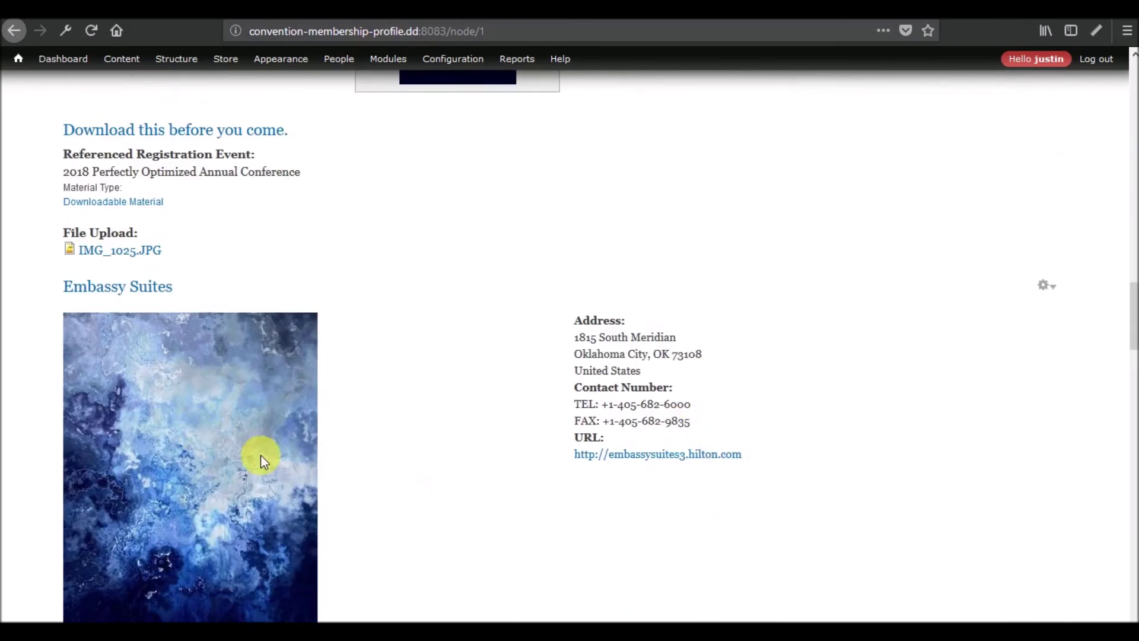
pyautogui.scroll(-7, 261, 457)
pyautogui.scroll(-20, 267, 461)
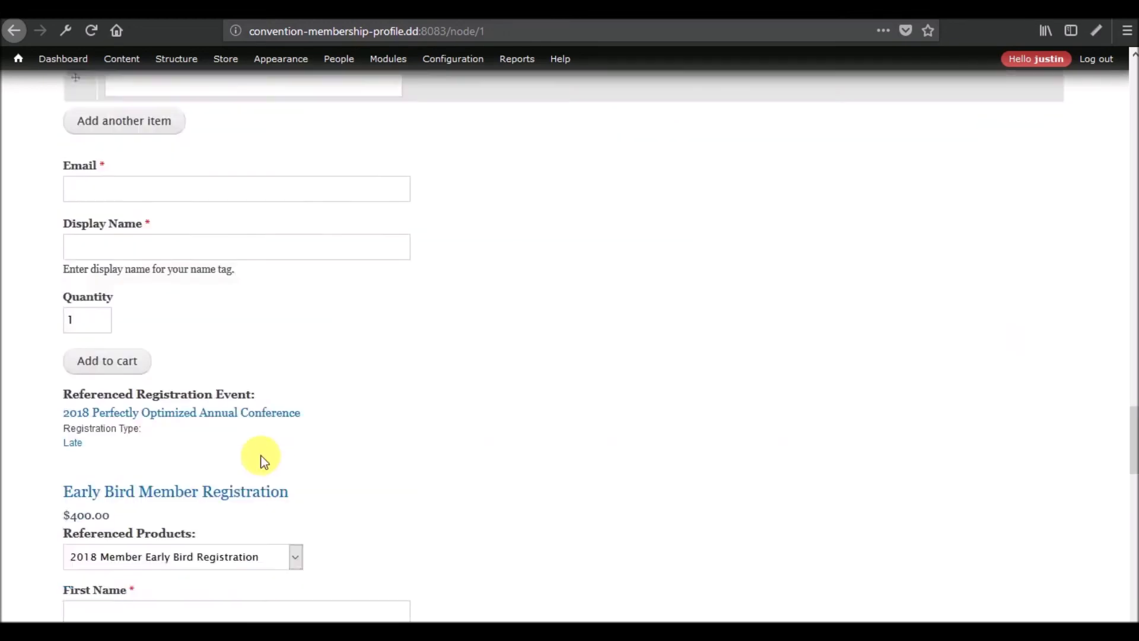
pyautogui.scroll(20, 262, 457)
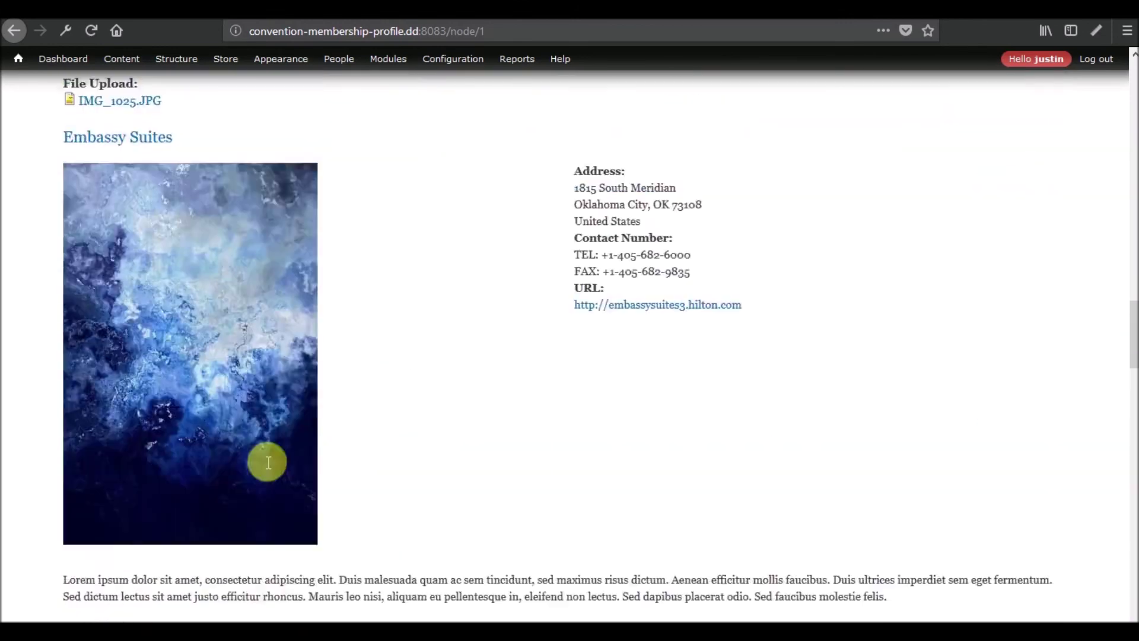
# - Review the conference page's content create links, logo image, event dates, contact details, meal options and calendar
pyautogui.scroll(13, 262, 457)
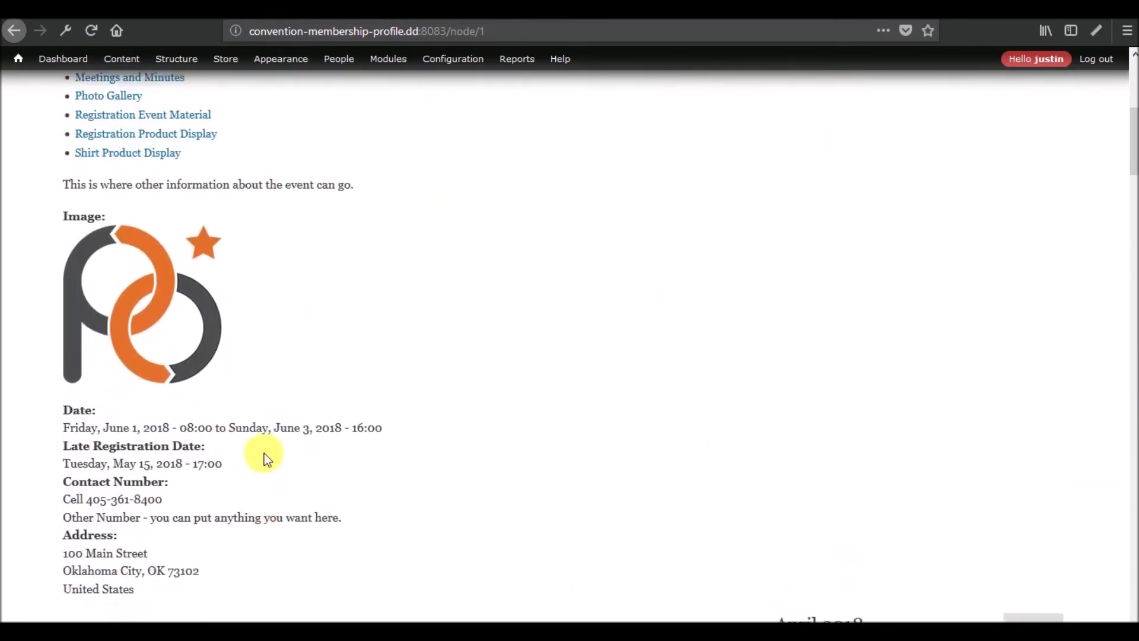
pyautogui.scroll(3, 426, 288)
pyautogui.scroll(-12, 428, 291)
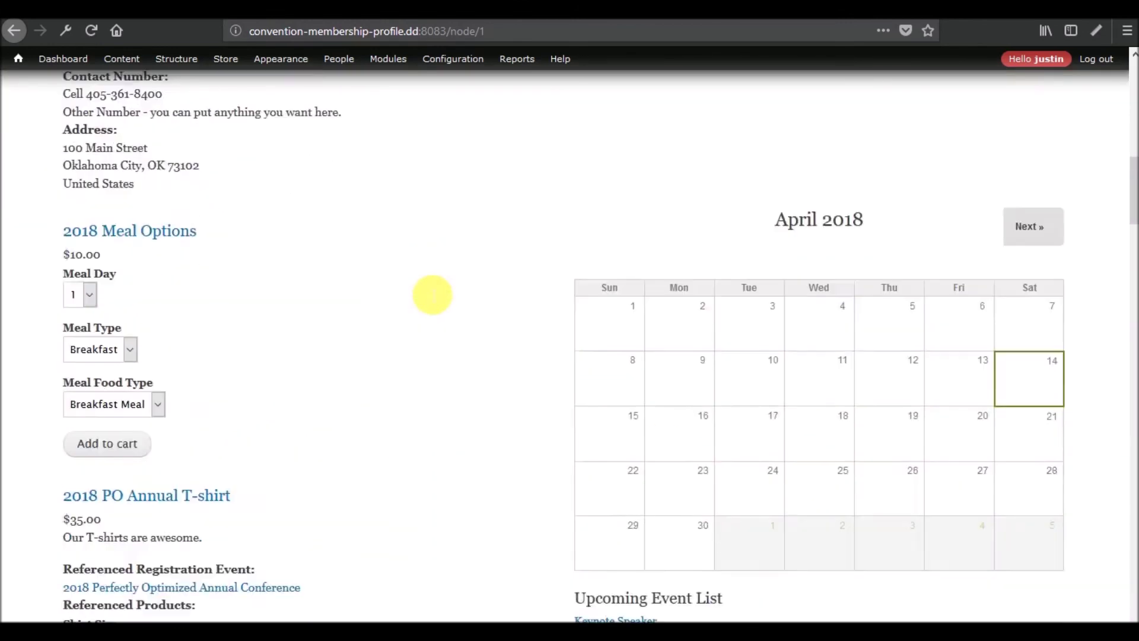
pyautogui.scroll(10, 307, 372)
pyautogui.scroll(3, 308, 372)
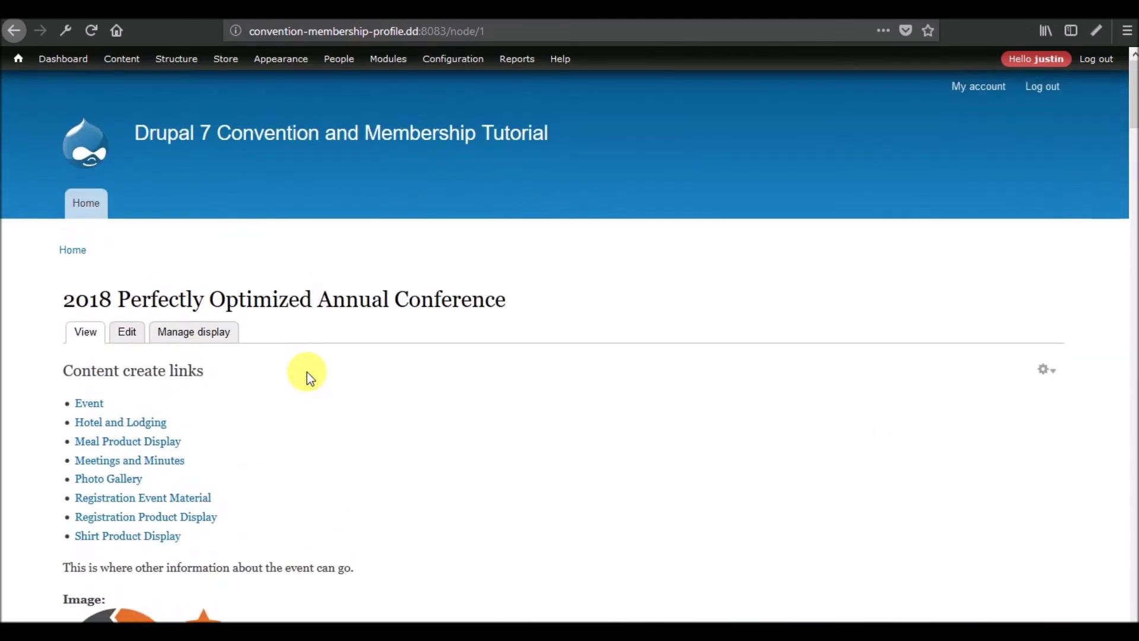
pyautogui.scroll(-5, 308, 372)
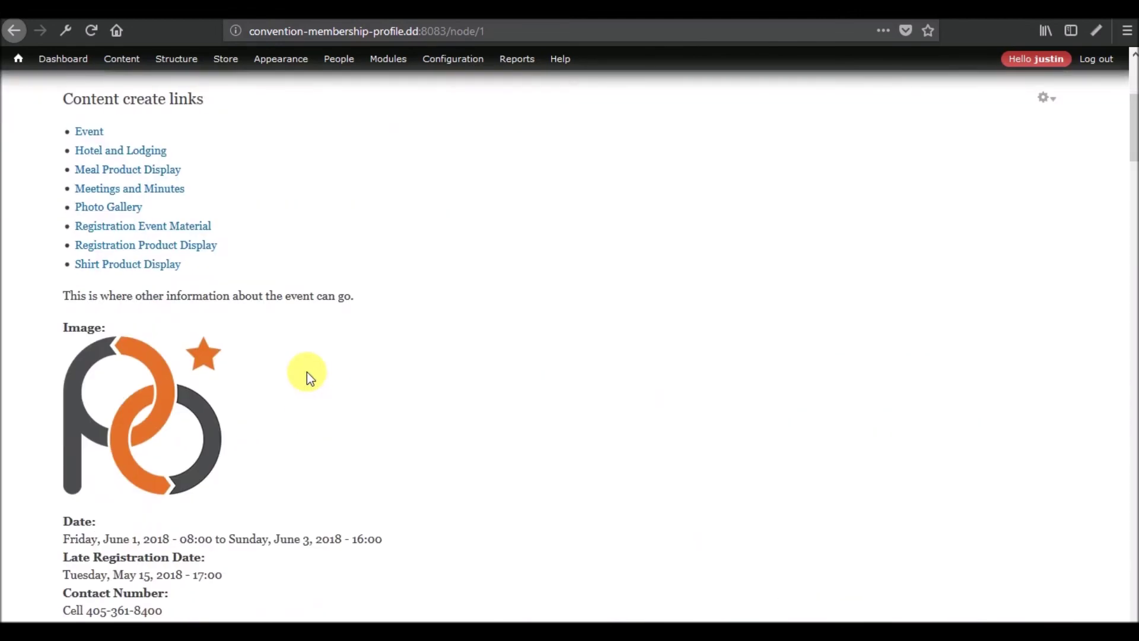